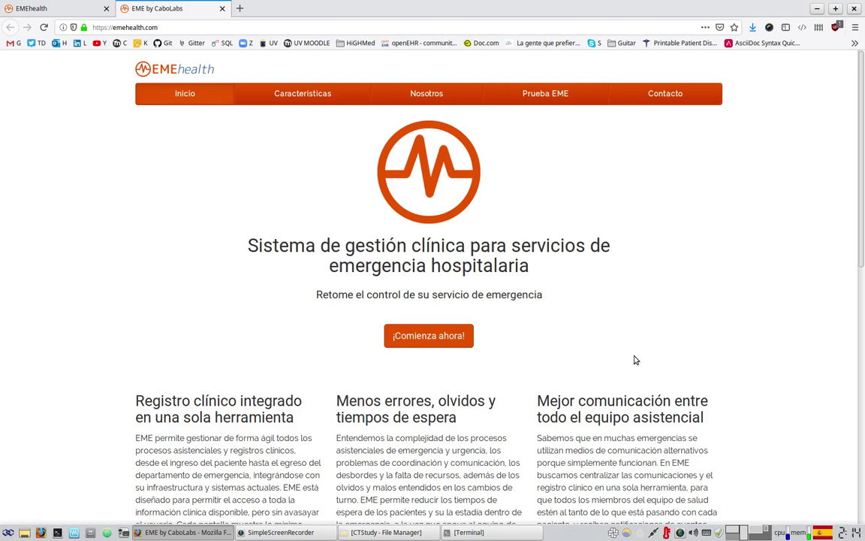
- Sign in to EMEhealth using the saved doctor account from the email autocomplete
{"action": "left_click", "coordinate": [66, 7]}
{"action": "left_click", "coordinate": [358, 246]}
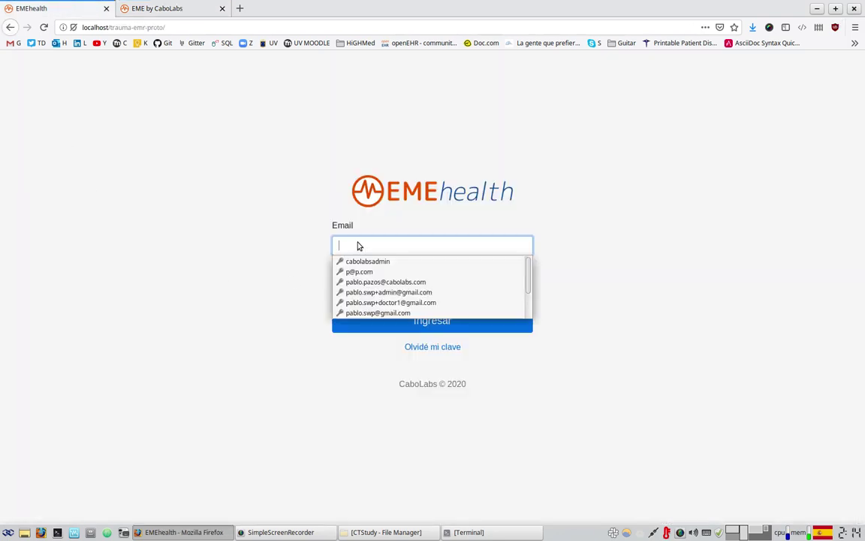
{"action": "left_click", "coordinate": [418, 303]}
{"action": "left_click", "coordinate": [474, 325]}
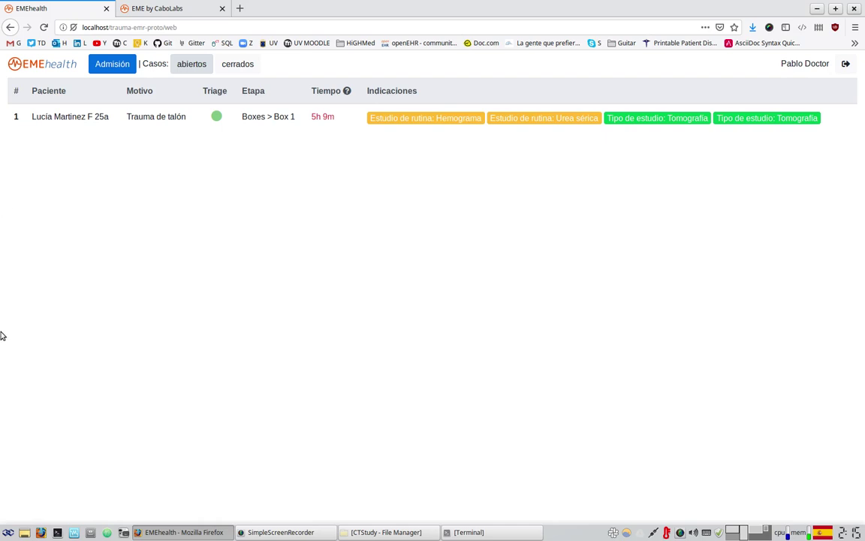
- Open the Admisión form from the top bar to register a new patient
{"action": "left_click", "coordinate": [111, 66]}
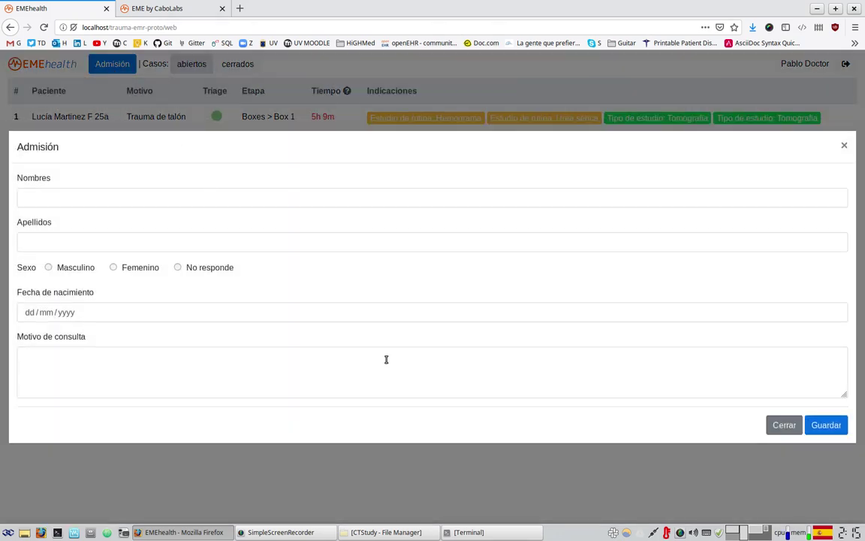
- Admit a Masculino patient with first name, surname and reason 'precipitación de altura'
{"action": "left_click", "coordinate": [92, 200]}
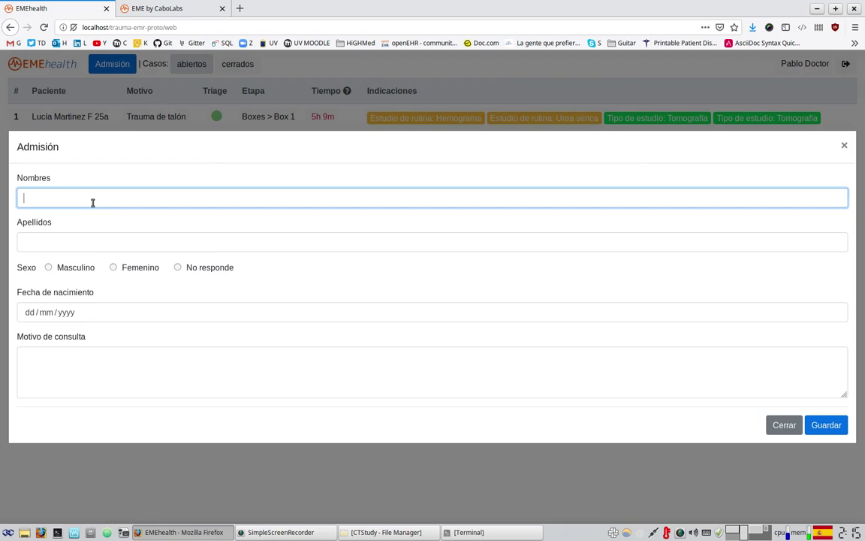
{"action": "left_click", "coordinate": [90, 234]}
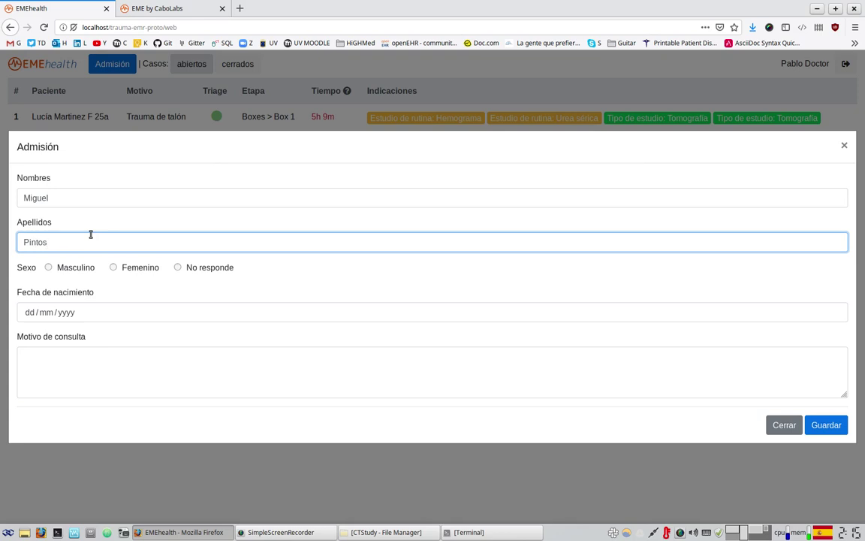
{"action": "left_click", "coordinate": [65, 270]}
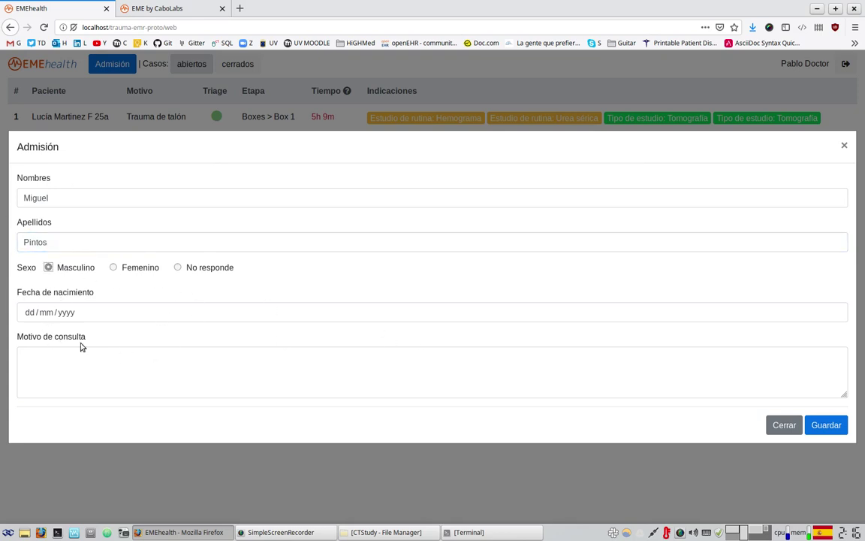
{"action": "left_click", "coordinate": [98, 379]}
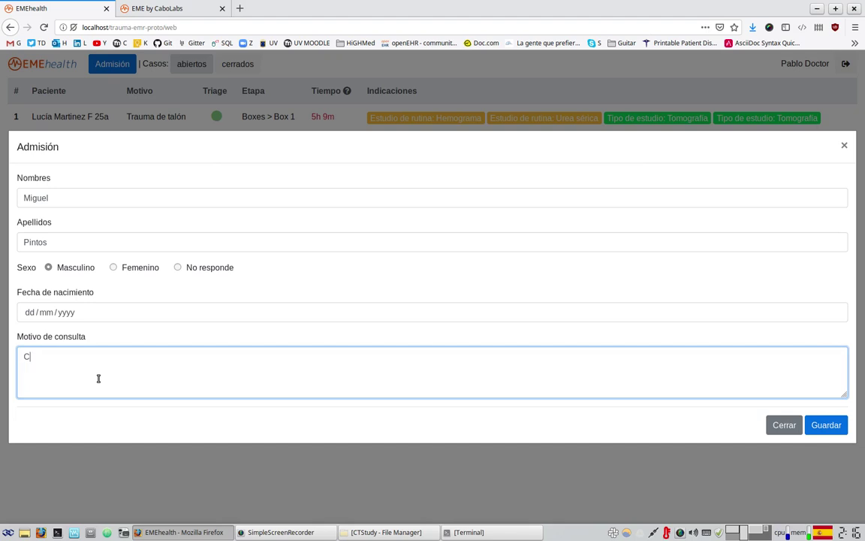
{"action": "type", "text": "precipitación de altura"}
{"action": "left_click", "coordinate": [826, 425]}
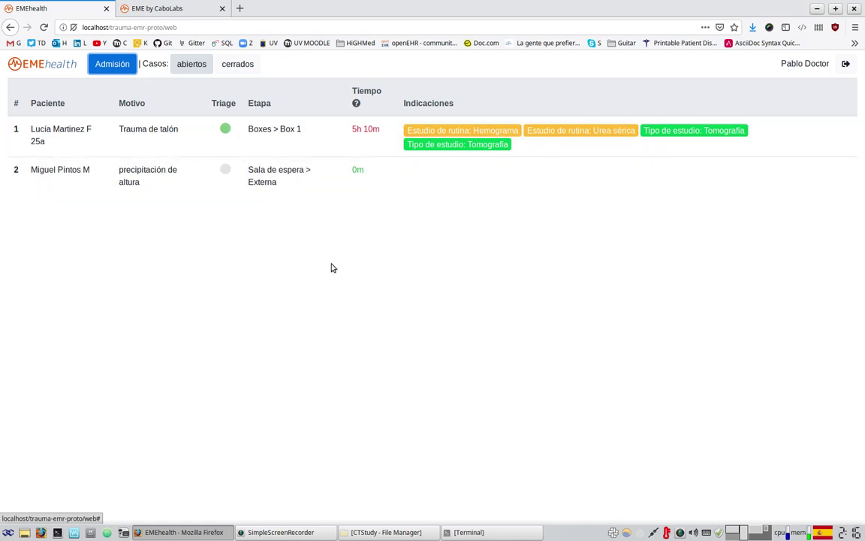
- Open the new patient's Resumen panel from the open-cases table
{"action": "left_click", "coordinate": [338, 185]}
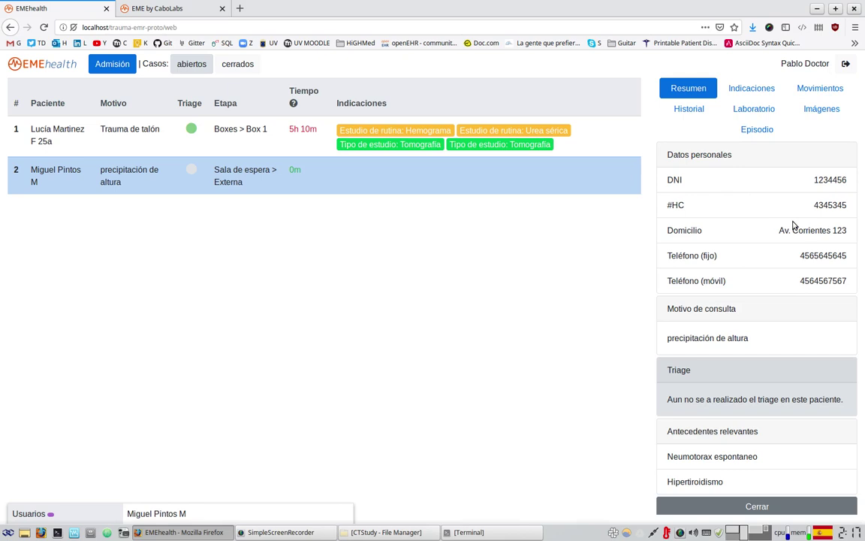
{"action": "scroll", "coordinate": [751, 263], "scroll_direction": "down", "scroll_amount": 1}
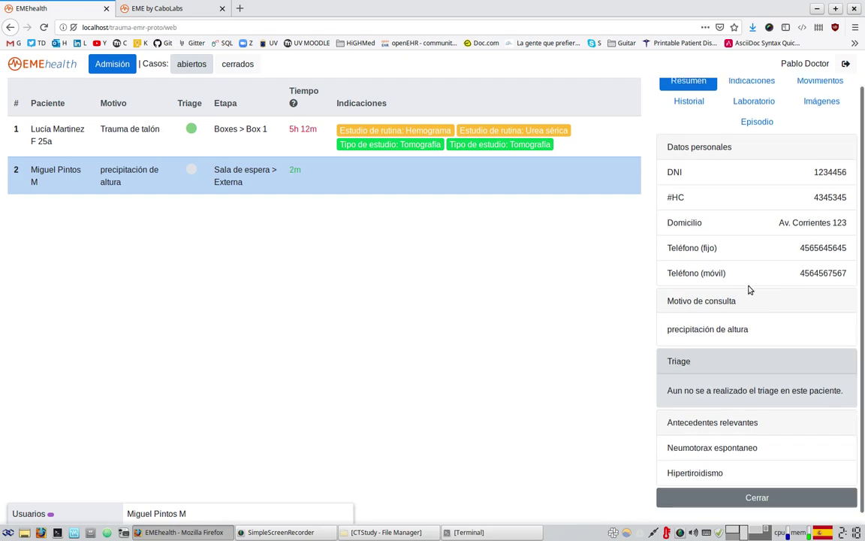
{"action": "scroll", "coordinate": [751, 292], "scroll_direction": "up", "scroll_amount": 1}
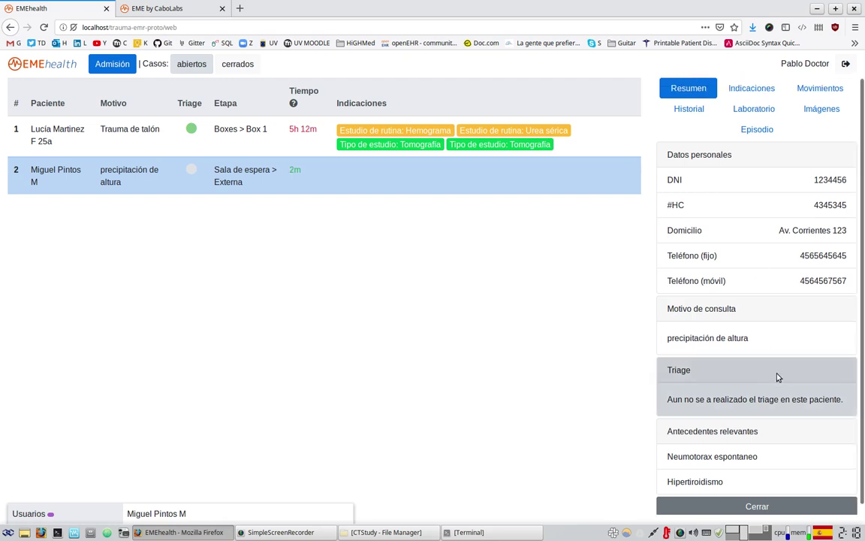
- Show the Indicaciones tab and bring up the list of indication types
{"action": "left_click", "coordinate": [752, 88]}
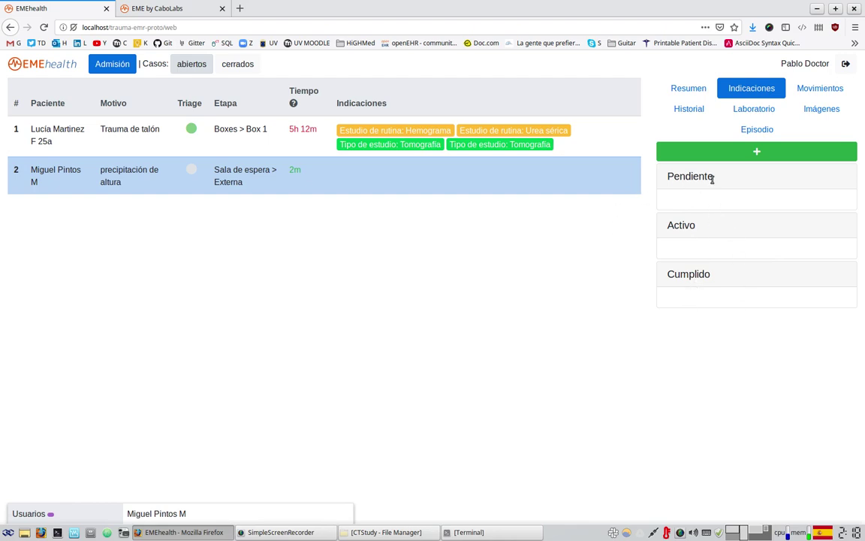
{"action": "left_click", "coordinate": [780, 151]}
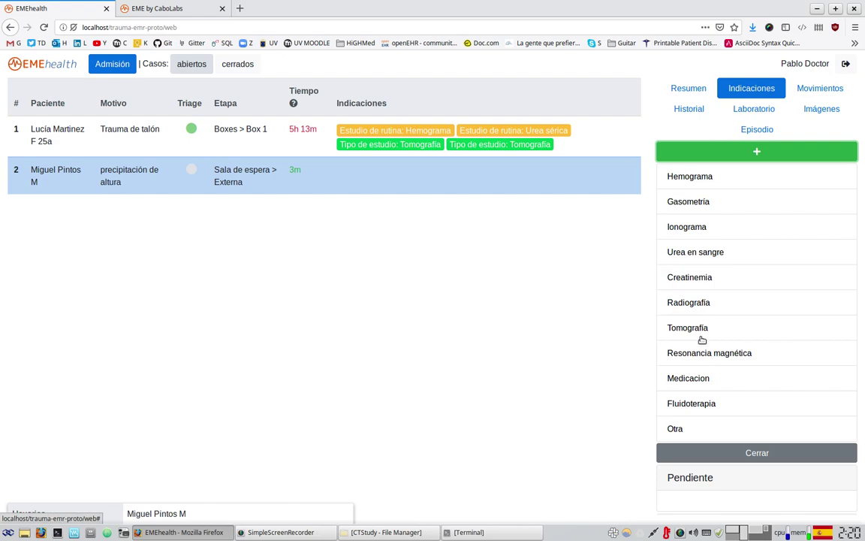
- Start a Tomografía request for the Abdomen, con contraste
{"action": "left_click", "coordinate": [701, 329]}
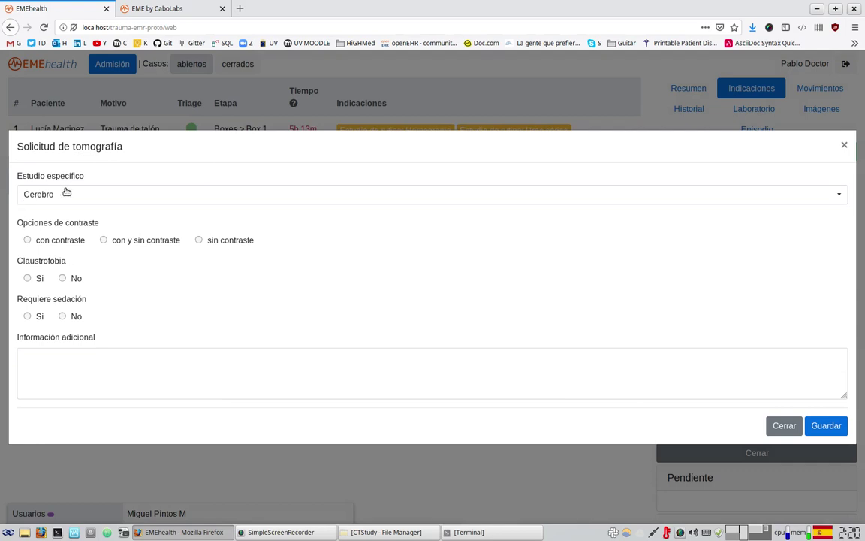
{"action": "left_click", "coordinate": [75, 193]}
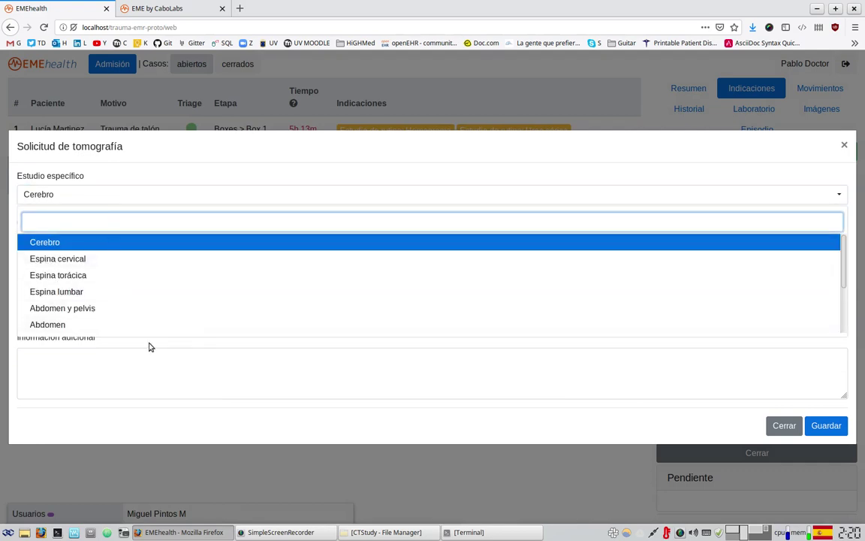
{"action": "scroll", "coordinate": [196, 307], "scroll_direction": "down", "scroll_amount": 2}
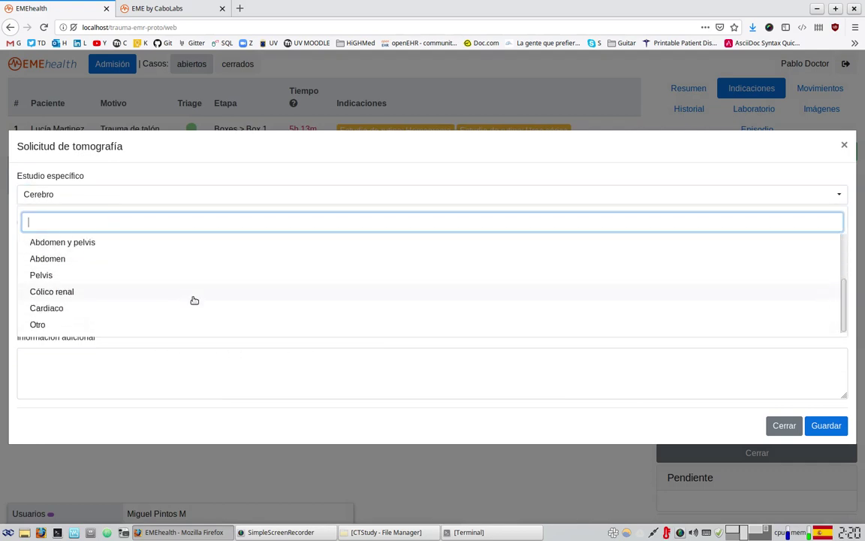
{"action": "left_click", "coordinate": [85, 260]}
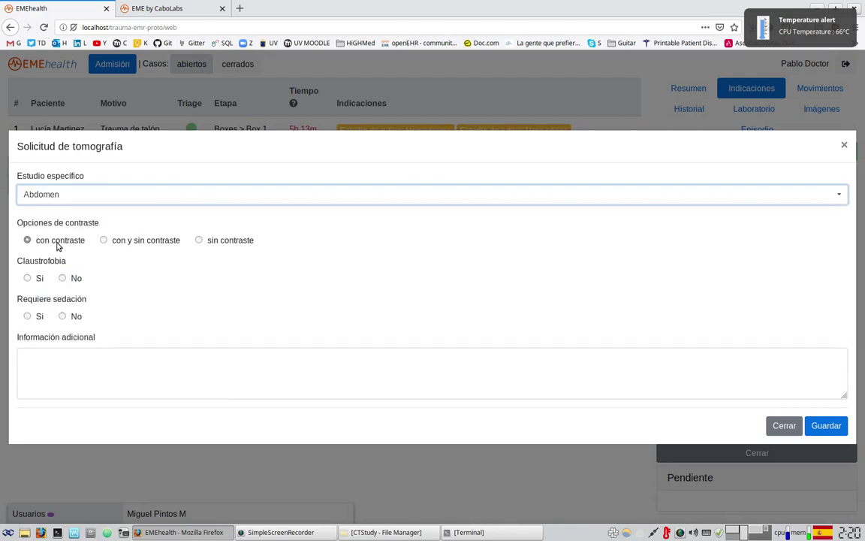
{"action": "left_click", "coordinate": [57, 242]}
- Enter creatinine 687, filtration 789 ml/min, no claustrophobia, no sedation, and note 'iuipiup'
{"action": "left_click", "coordinate": [87, 238]}
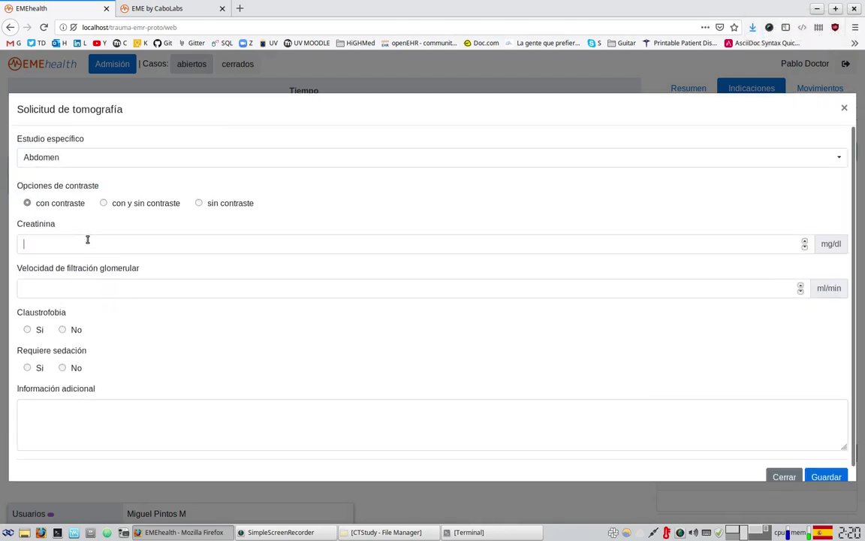
{"action": "type", "text": "687"}
{"action": "left_click", "coordinate": [81, 290]}
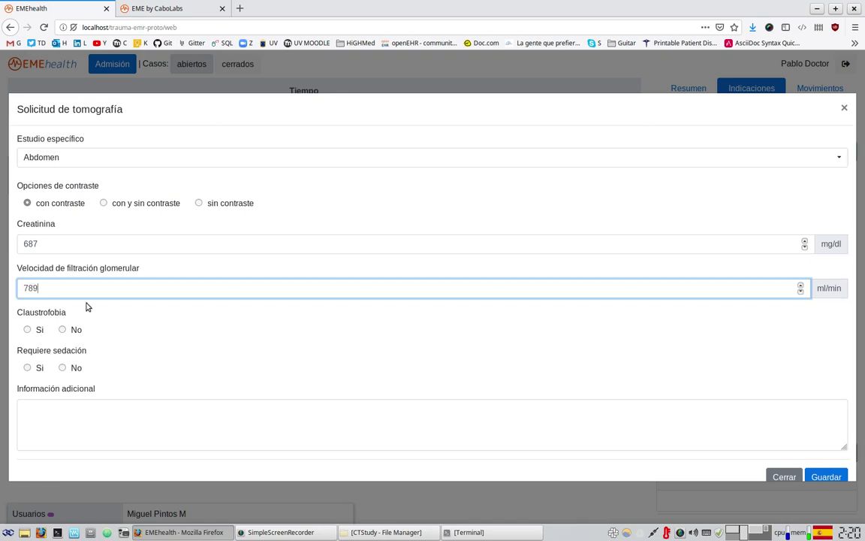
{"action": "left_click", "coordinate": [74, 331]}
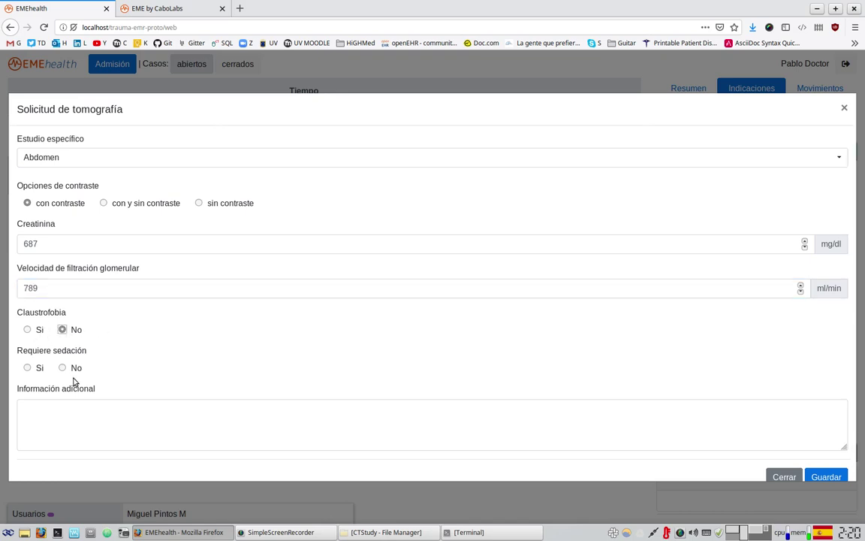
{"action": "left_click", "coordinate": [64, 368]}
{"action": "left_click", "coordinate": [103, 415]}
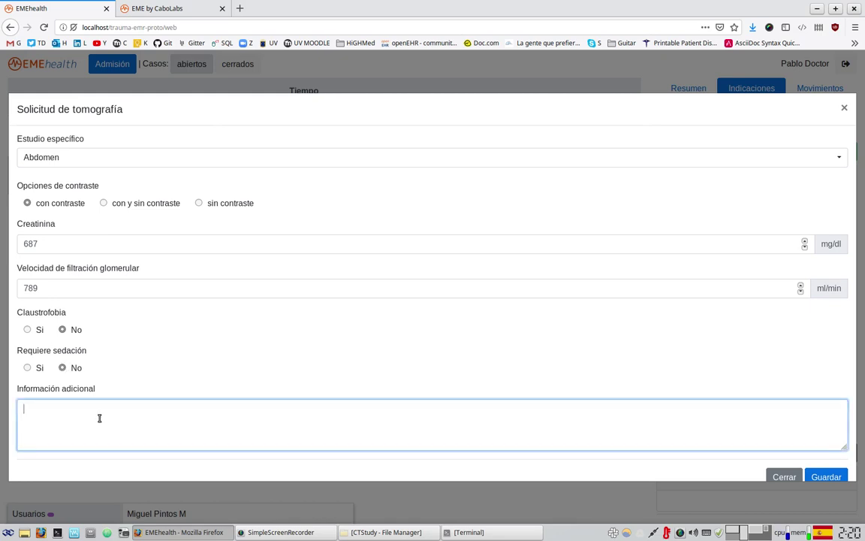
{"action": "type", "text": "iuipiup"}
{"action": "scroll", "coordinate": [357, 366], "scroll_direction": "down", "scroll_amount": 1}
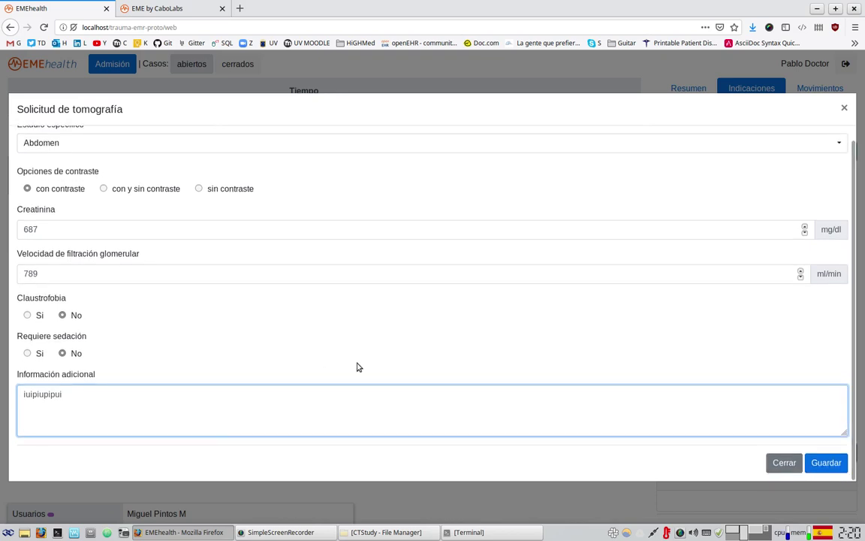
{"action": "scroll", "coordinate": [357, 366], "scroll_direction": "up", "scroll_amount": 1}
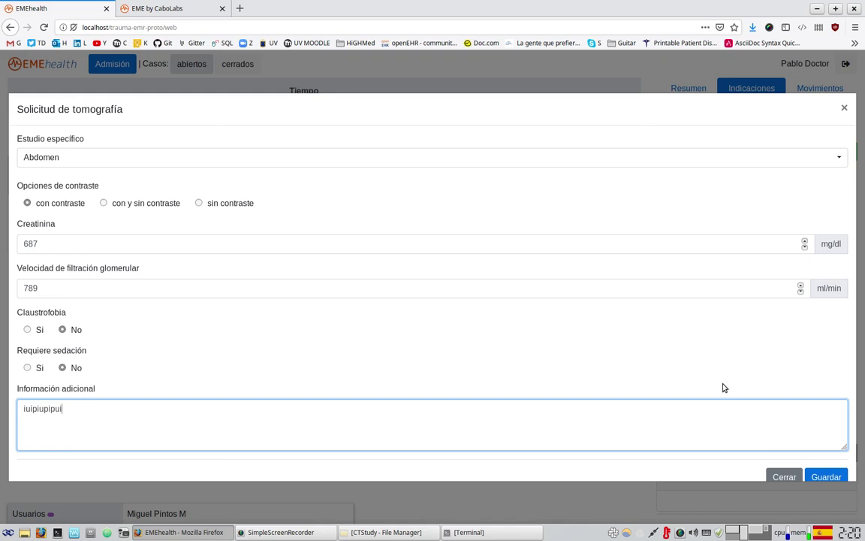
{"action": "scroll", "coordinate": [728, 449], "scroll_direction": "down", "scroll_amount": 1}
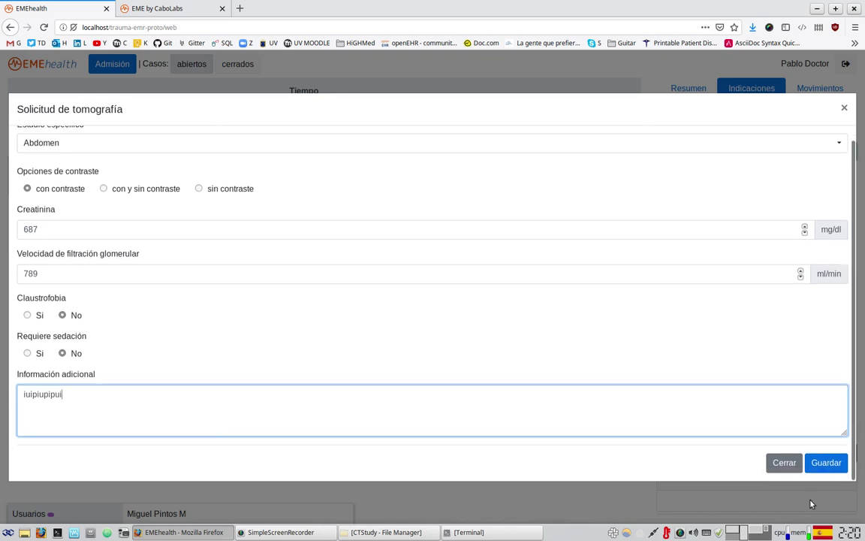
- Save the tomography request and collapse the indication type list
{"action": "left_click", "coordinate": [826, 463]}
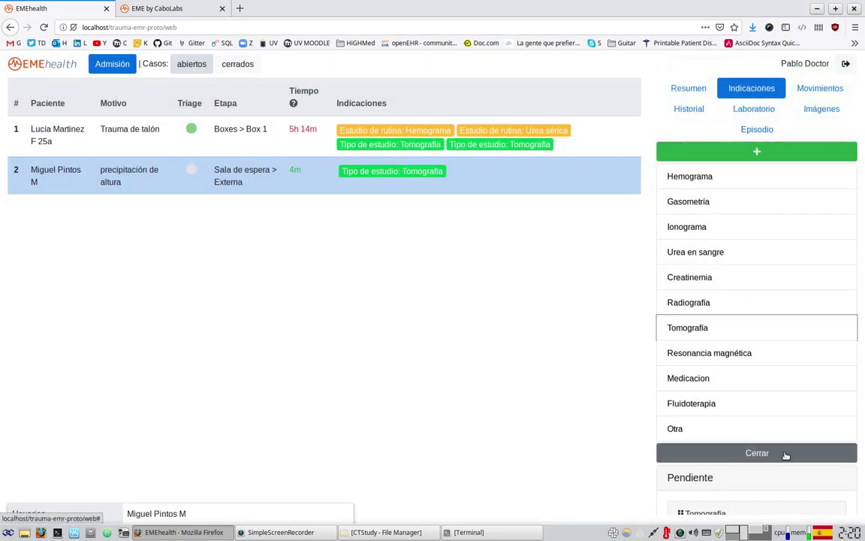
{"action": "left_click", "coordinate": [785, 454]}
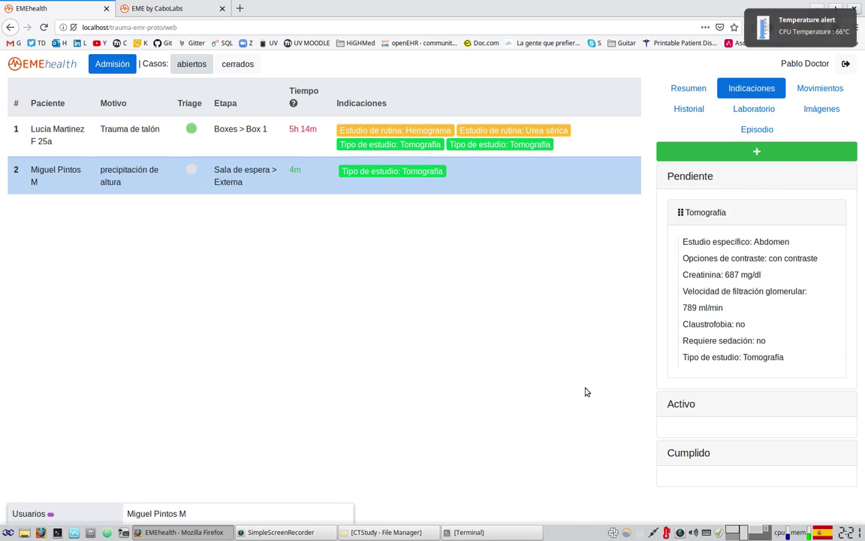
- Fill a Fluidoterapia request: Solución salina, 1000 ml over 2 hours, note 'tyuityui'
{"action": "left_click", "coordinate": [745, 153]}
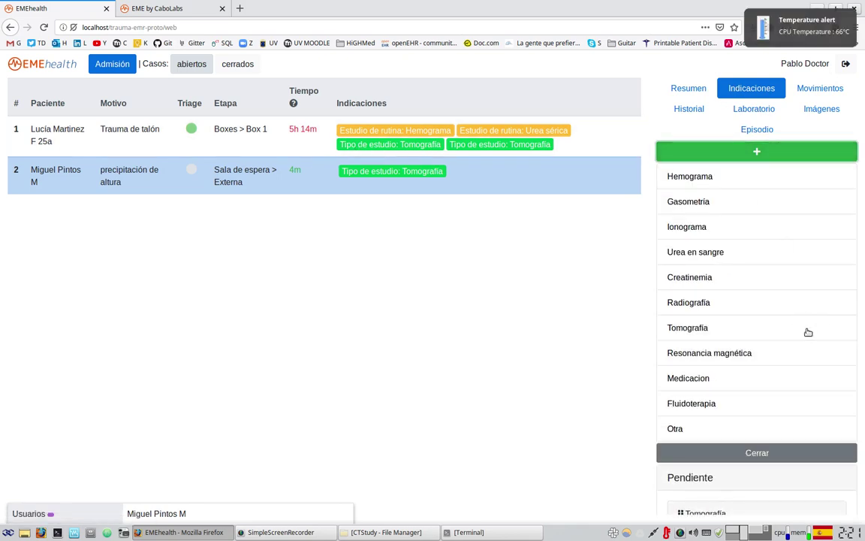
{"action": "left_click", "coordinate": [676, 403]}
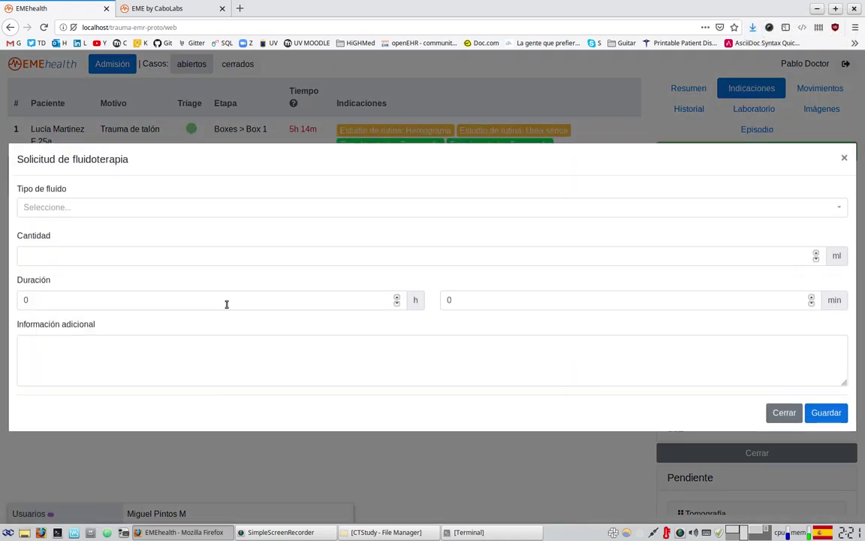
{"action": "left_click", "coordinate": [45, 206]}
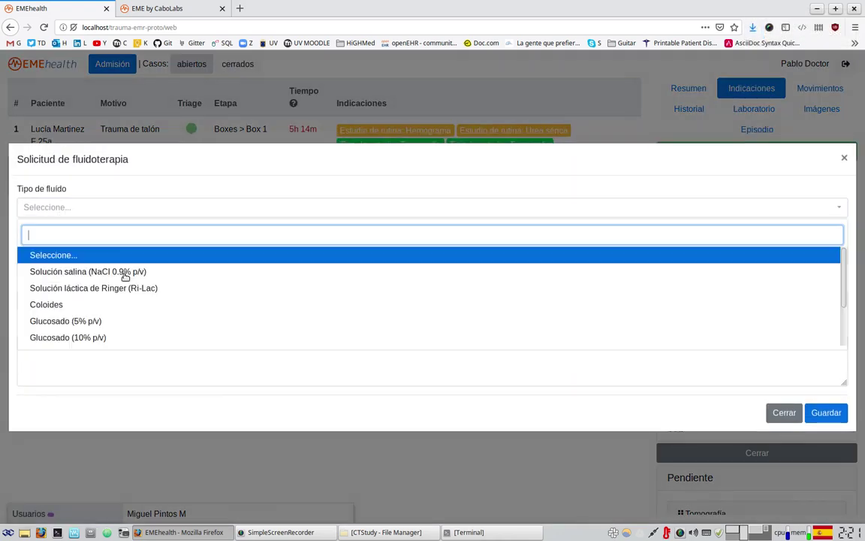
{"action": "left_click", "coordinate": [52, 271]}
{"action": "left_click", "coordinate": [79, 257]}
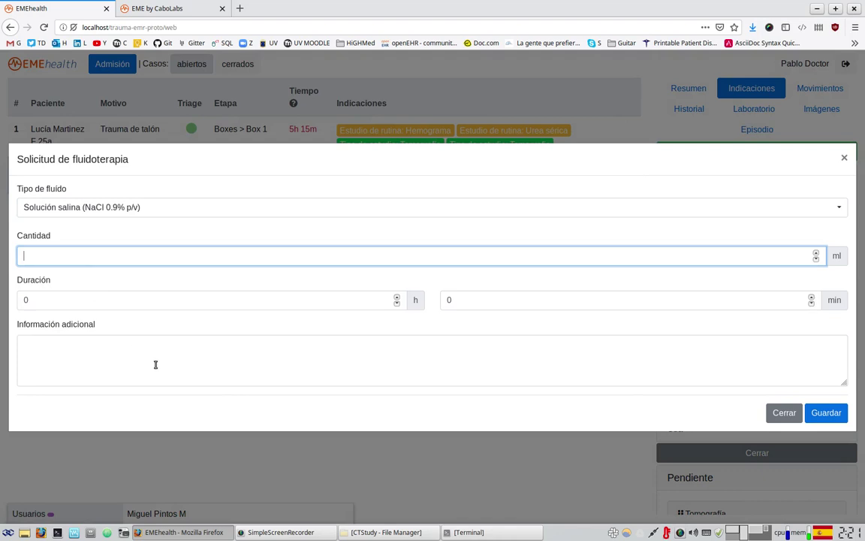
{"action": "type", "text": "1000"}
{"action": "key", "text": "Tab"}
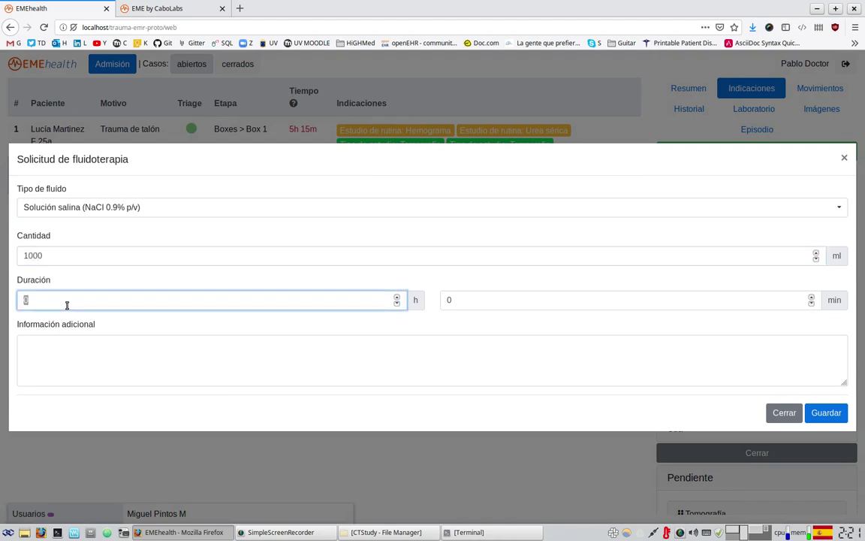
{"action": "type", "text": "2"}
{"action": "left_click", "coordinate": [150, 342]}
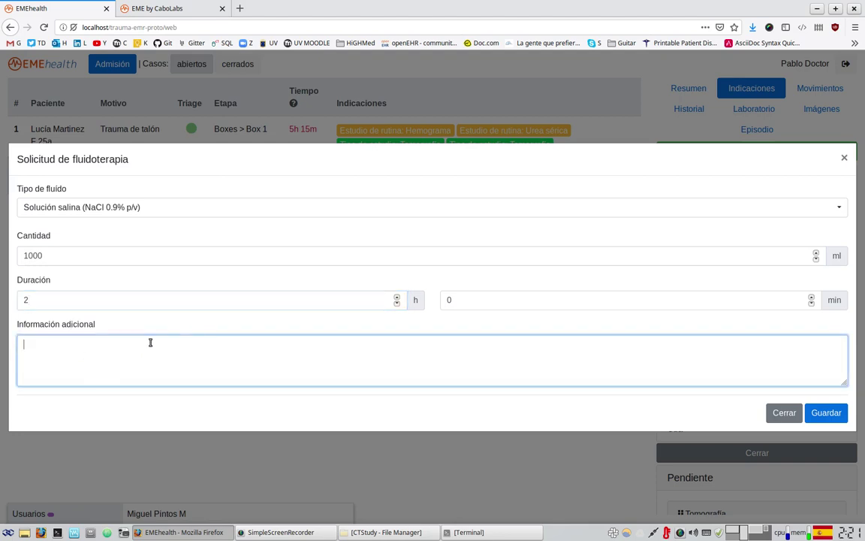
{"action": "type", "text": "tyuityui"}
- Save the saline Fluidoterapia order and collapse the indication type list
{"action": "left_click", "coordinate": [827, 414]}
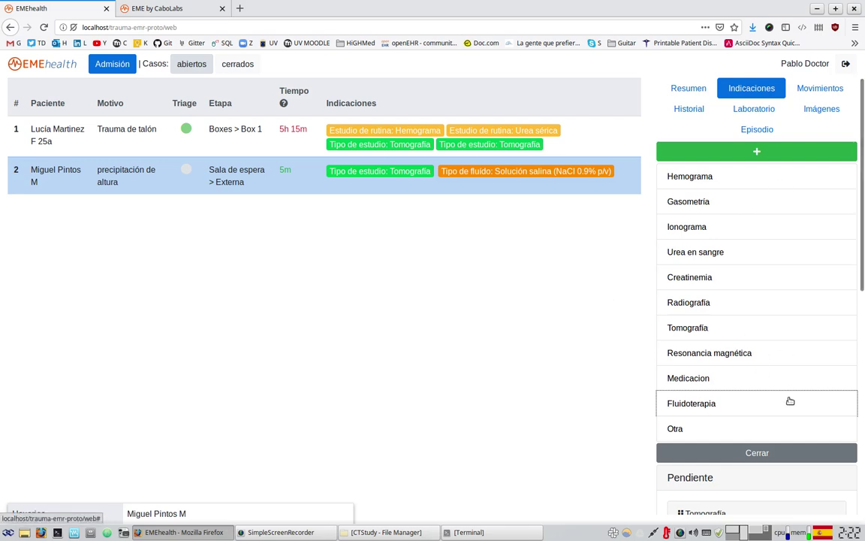
{"action": "left_click", "coordinate": [770, 453]}
{"action": "scroll", "coordinate": [650, 372], "scroll_direction": "down", "scroll_amount": 3}
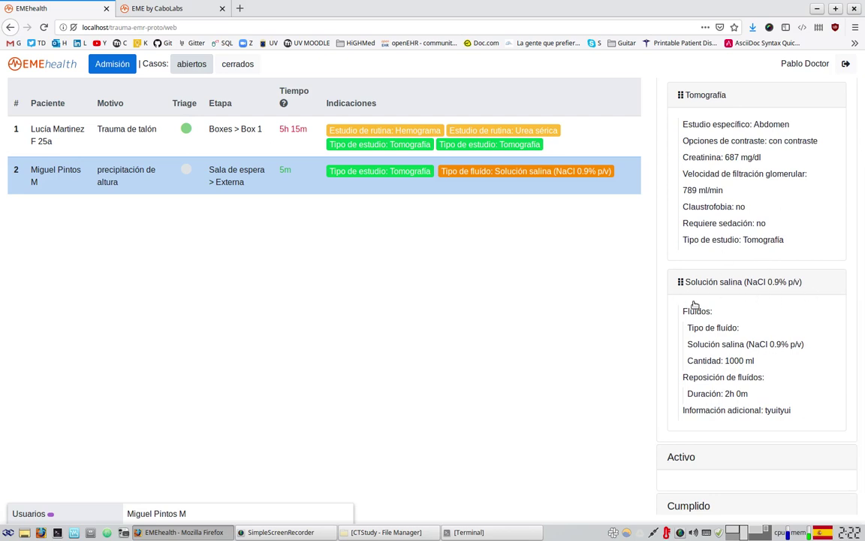
{"action": "scroll", "coordinate": [717, 393], "scroll_direction": "down", "scroll_amount": 1}
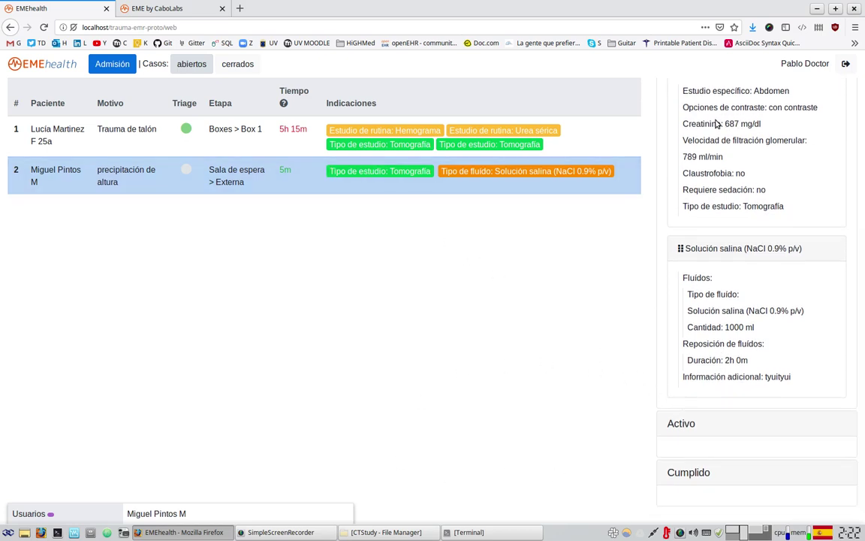
- Drag the Tomografía order from Pendiente into Activo and save it with an observation comment
{"action": "left_click_drag", "start_coordinate": [714, 128], "coordinate": [708, 348]}
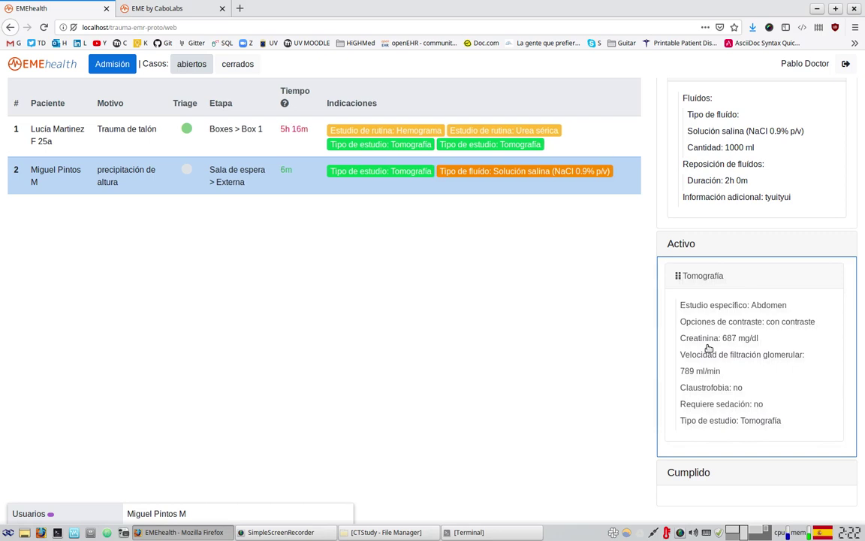
{"action": "left_click_drag", "start_coordinate": [708, 348], "coordinate": [709, 354]}
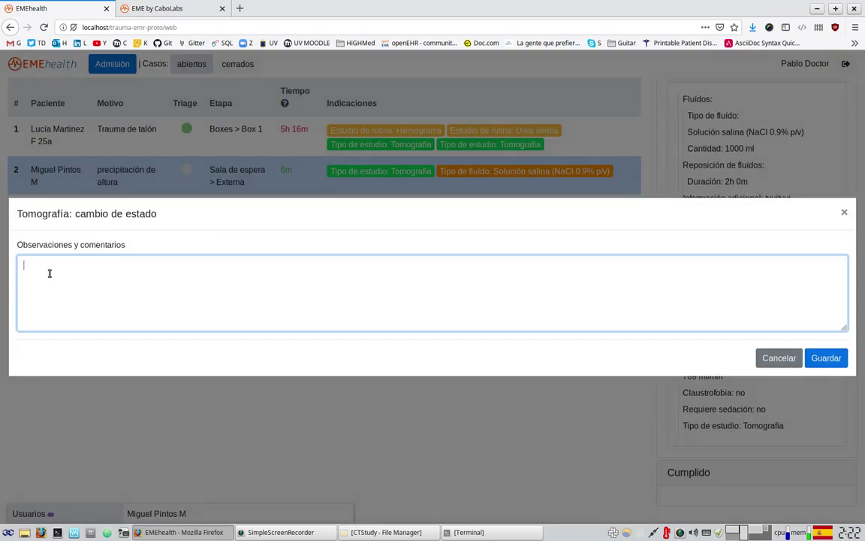
{"action": "type", "text": "dfgsdfjshgfskhdkshdjgsdd"}
{"action": "left_click", "coordinate": [826, 358]}
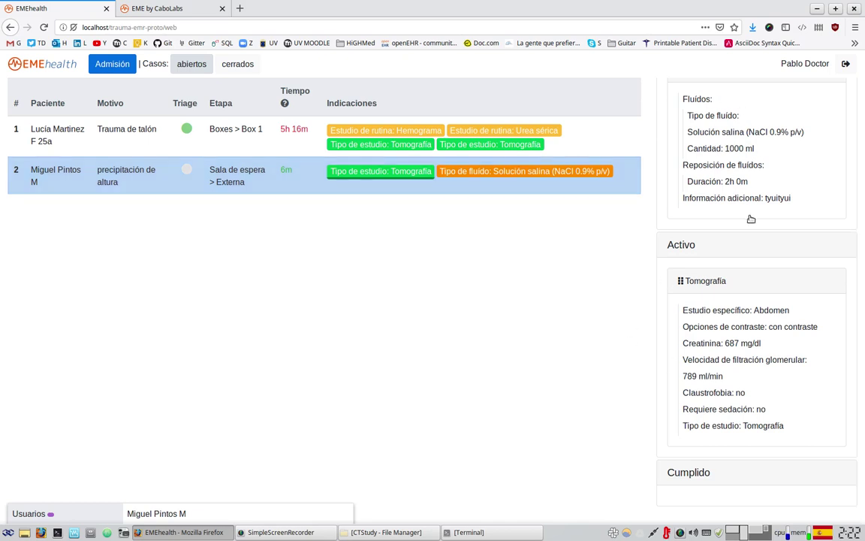
- Move the Solución salina order into Cumplido with an observation comment and save the change
{"action": "left_click_drag", "start_coordinate": [714, 106], "coordinate": [728, 480]}
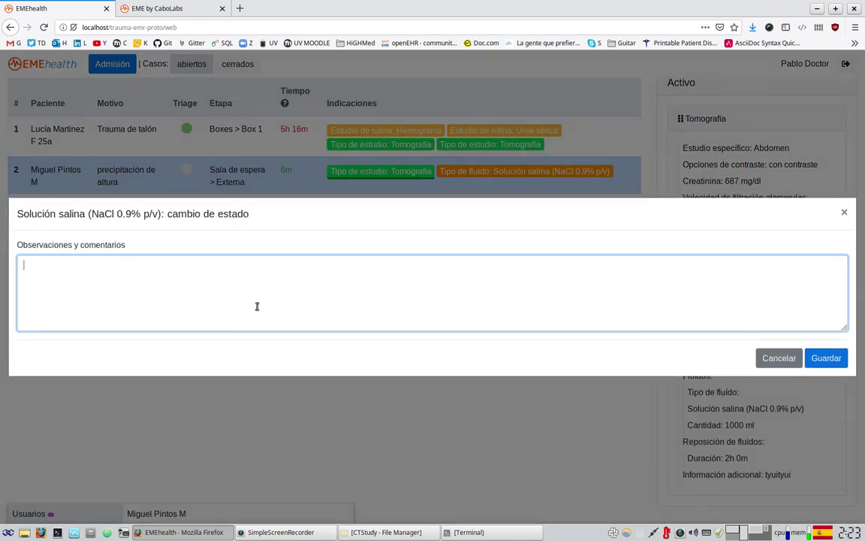
{"action": "type", "text": "h jfghj fhjfj ffghj gjf"}
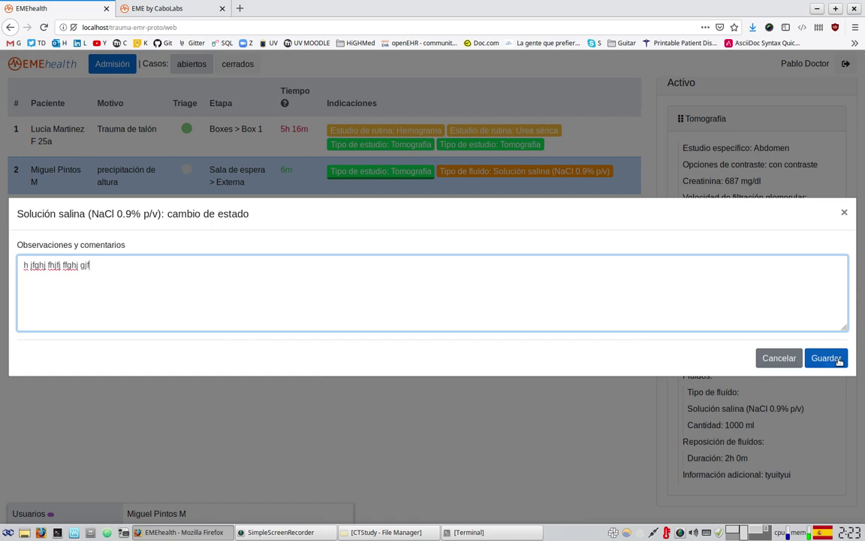
{"action": "left_click", "coordinate": [825, 358]}
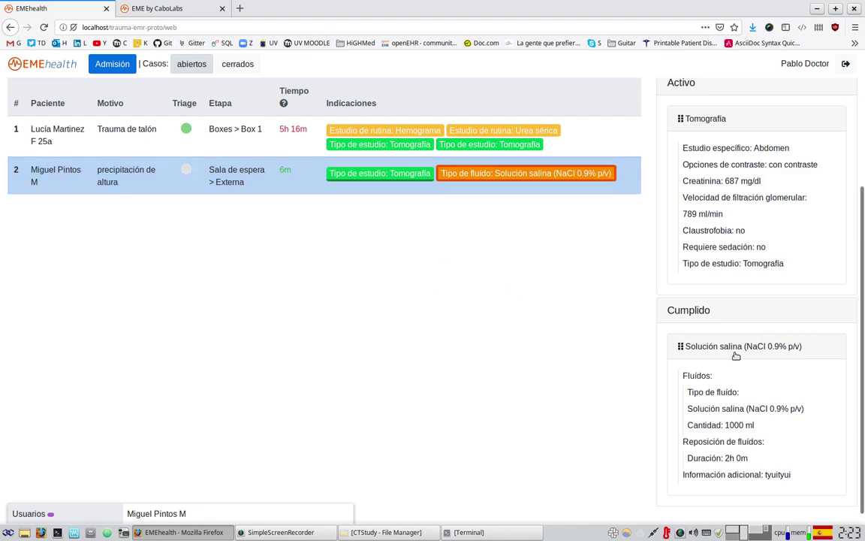
{"action": "scroll", "coordinate": [751, 334], "scroll_direction": "up", "scroll_amount": 3}
- Open the first patient's case, view its Resumen, then hide the details side panel
{"action": "scroll", "coordinate": [759, 488], "scroll_direction": "down", "scroll_amount": 4}
{"action": "left_click", "coordinate": [504, 146]}
{"action": "left_click", "coordinate": [684, 88]}
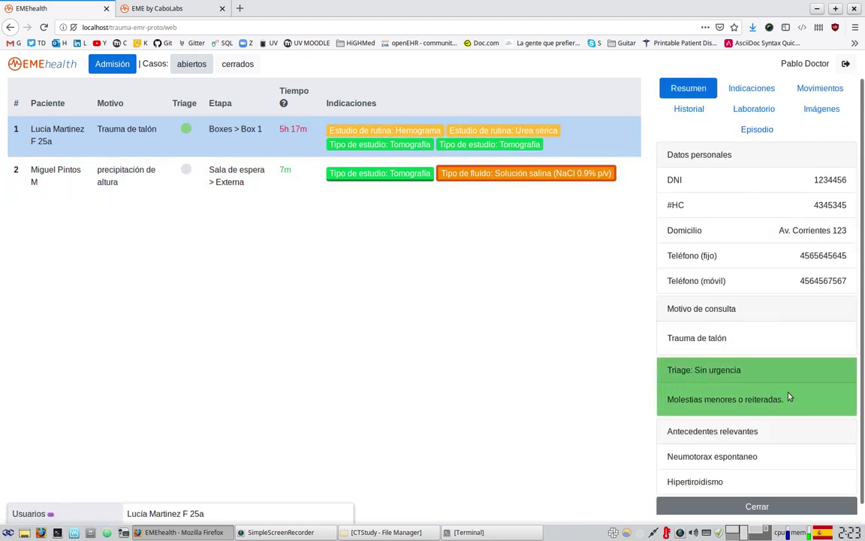
{"action": "scroll", "coordinate": [703, 451], "scroll_direction": "down", "scroll_amount": 1}
{"action": "left_click", "coordinate": [702, 493]}
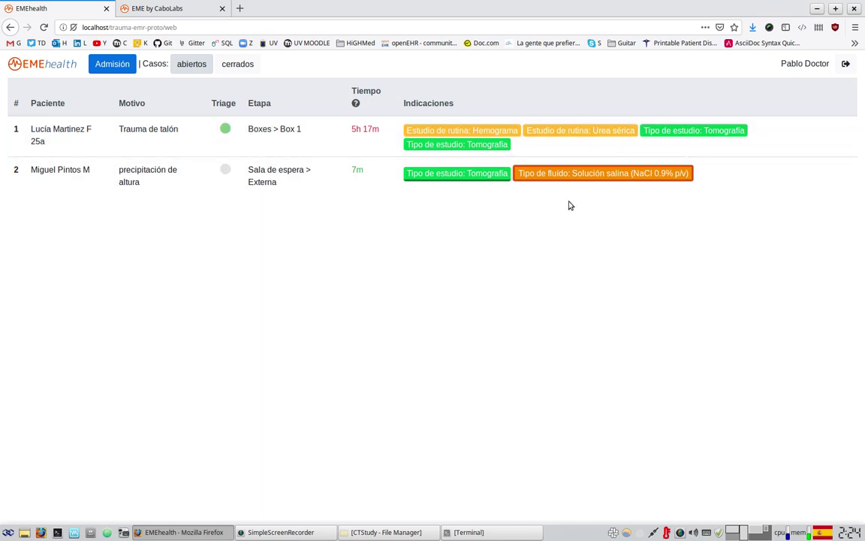
- Select the second patient's case and show its Movimientos options
{"action": "left_click", "coordinate": [663, 152]}
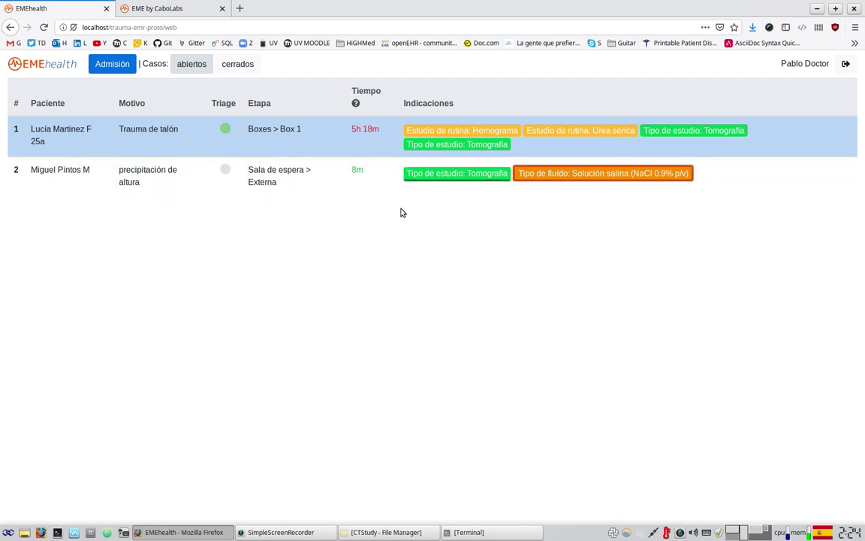
{"action": "left_click", "coordinate": [545, 174]}
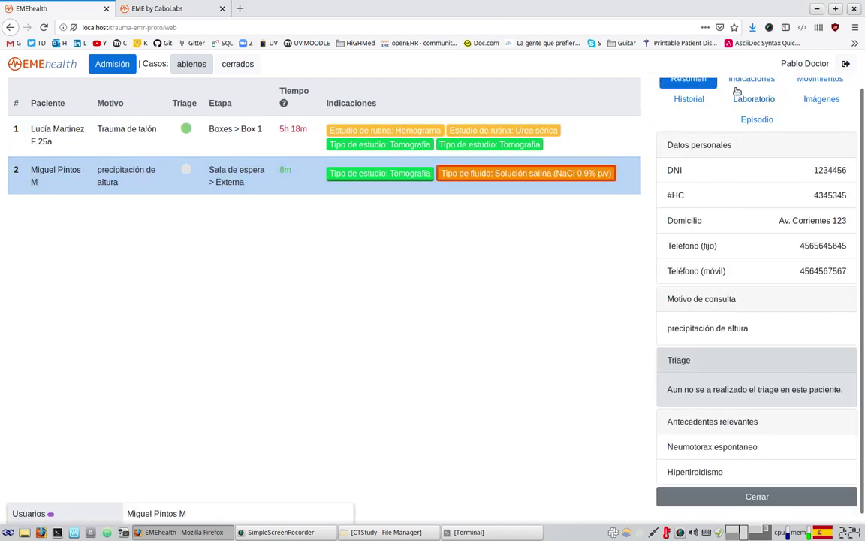
{"action": "scroll", "coordinate": [766, 315], "scroll_direction": "down", "scroll_amount": 3}
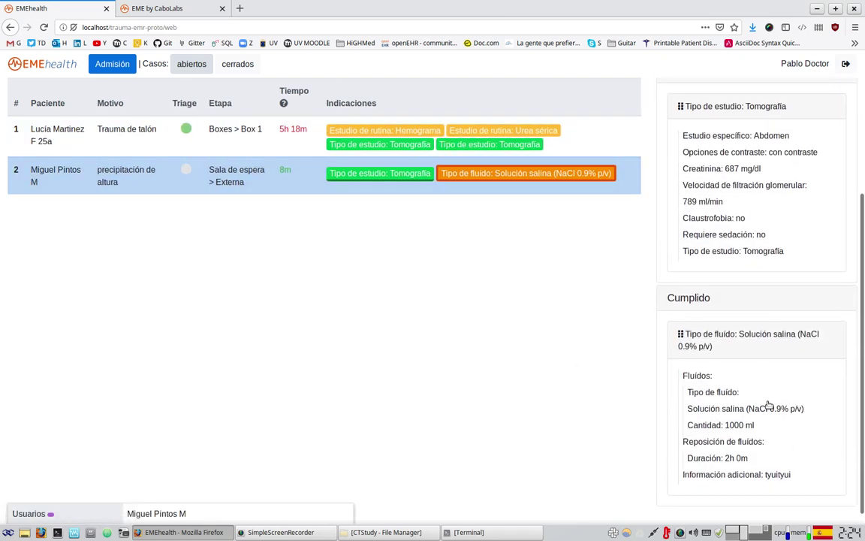
{"action": "scroll", "coordinate": [773, 465], "scroll_direction": "up", "scroll_amount": 3}
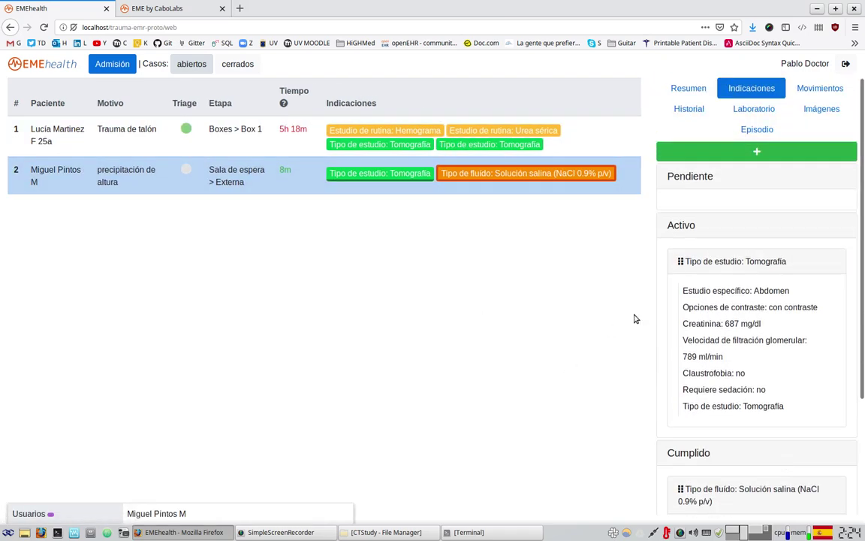
{"action": "left_click", "coordinate": [820, 88]}
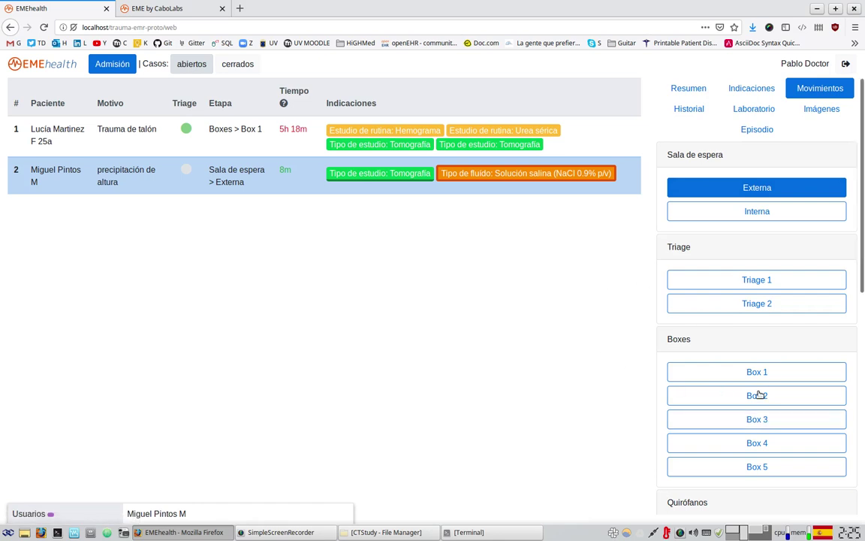
- Move the patient into Boxes > Box 2 with a note in Notas y comentarios, and save
{"action": "left_click", "coordinate": [759, 382]}
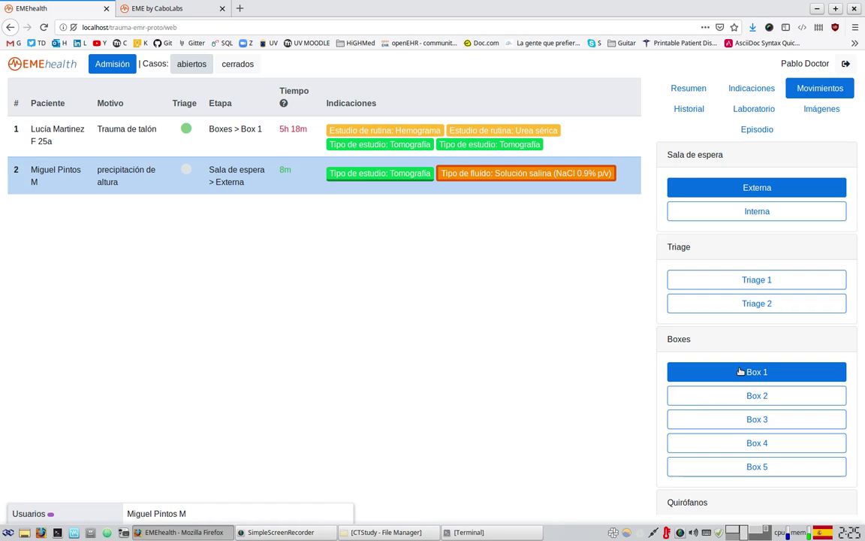
{"action": "left_click", "coordinate": [730, 396]}
{"action": "left_click", "coordinate": [183, 285]}
{"action": "type", "text": "tyuityutyu"}
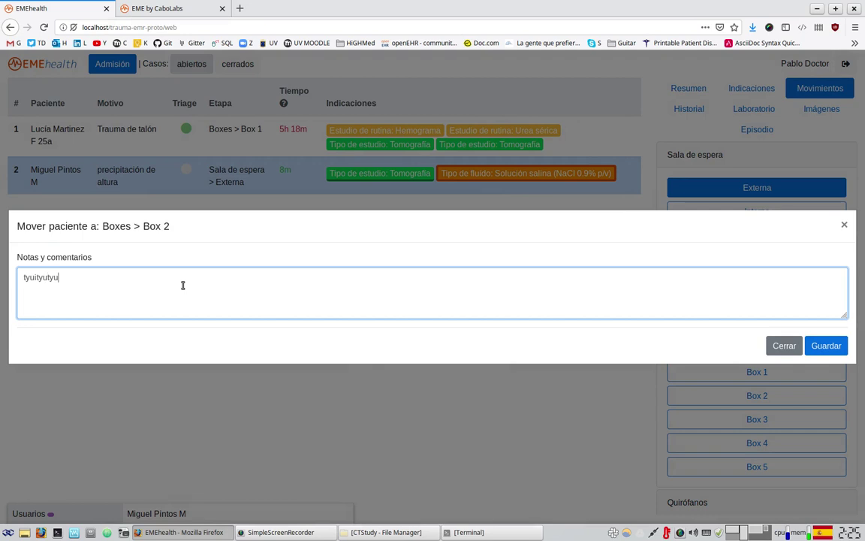
{"action": "type", "text": "i tyuituytyu ityu ityui ityutyui"}
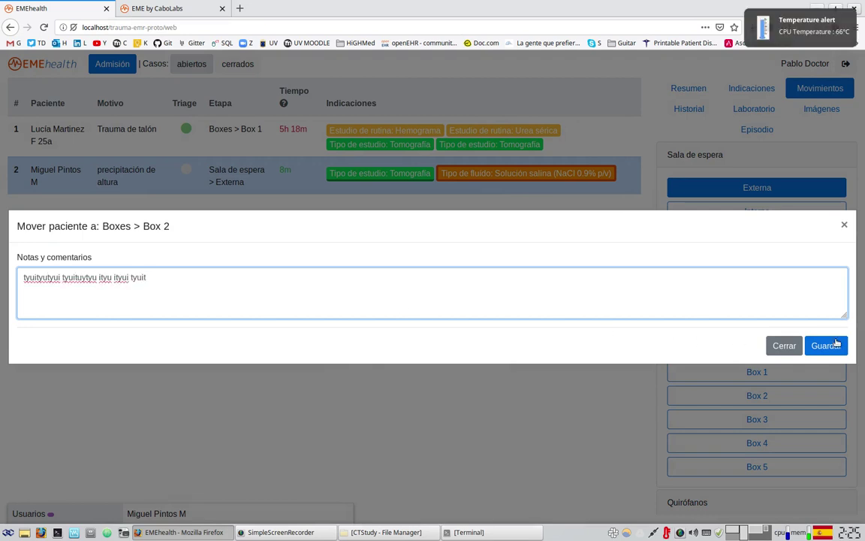
{"action": "left_click", "coordinate": [826, 346]}
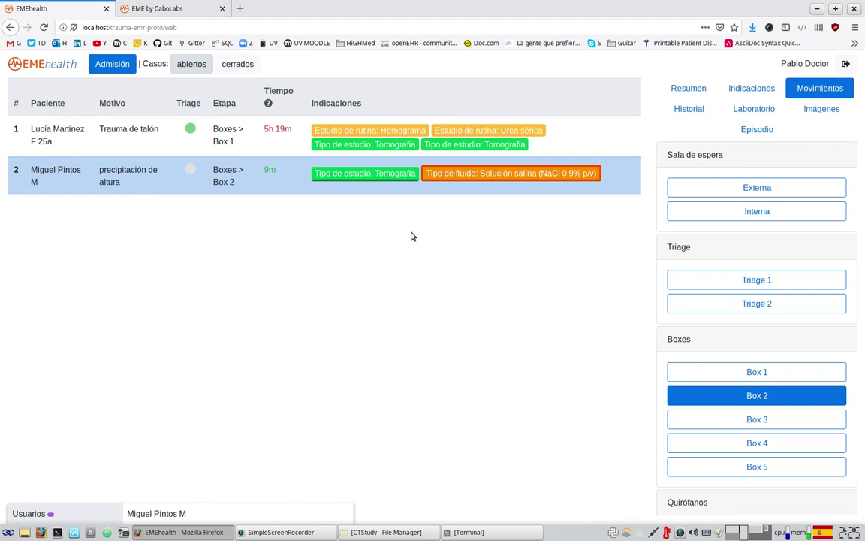
- Browse the Historial sections Condiciones, Medicación, Alergias and Historial quirúrgico in turn
{"action": "left_click", "coordinate": [690, 110]}
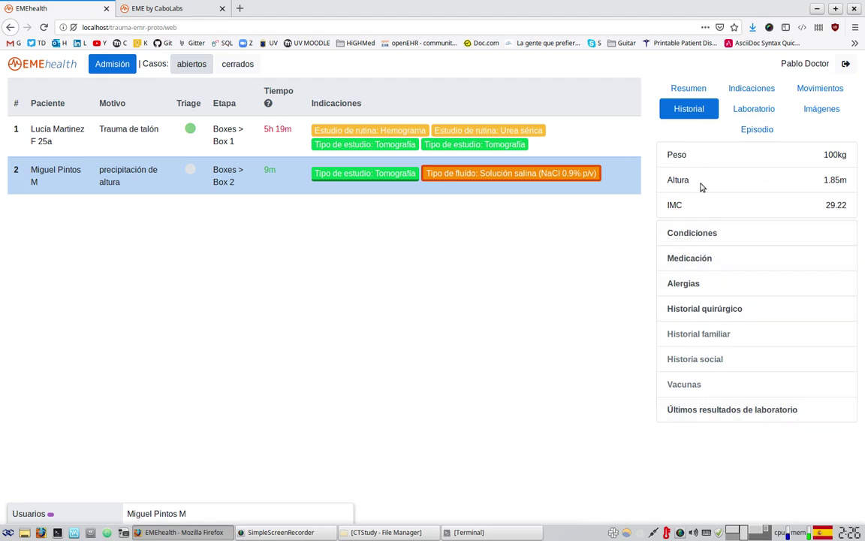
{"action": "left_click", "coordinate": [700, 231]}
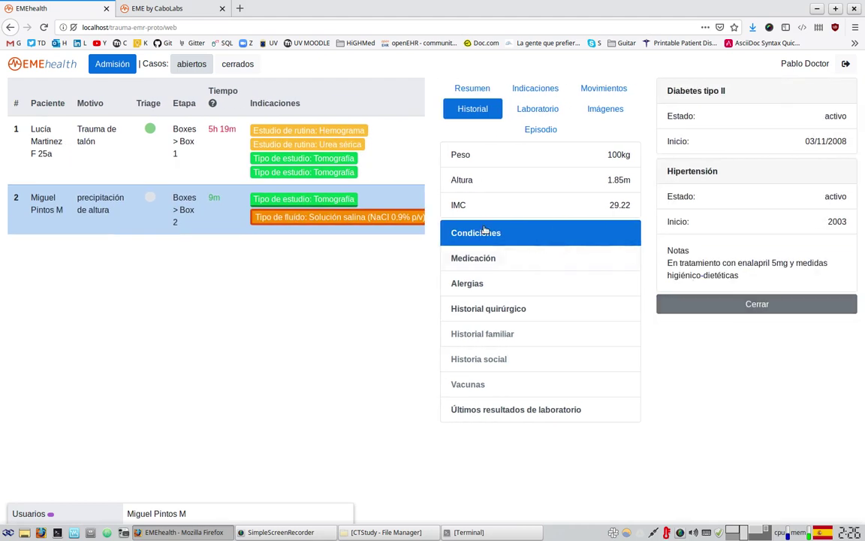
{"action": "left_click", "coordinate": [489, 255]}
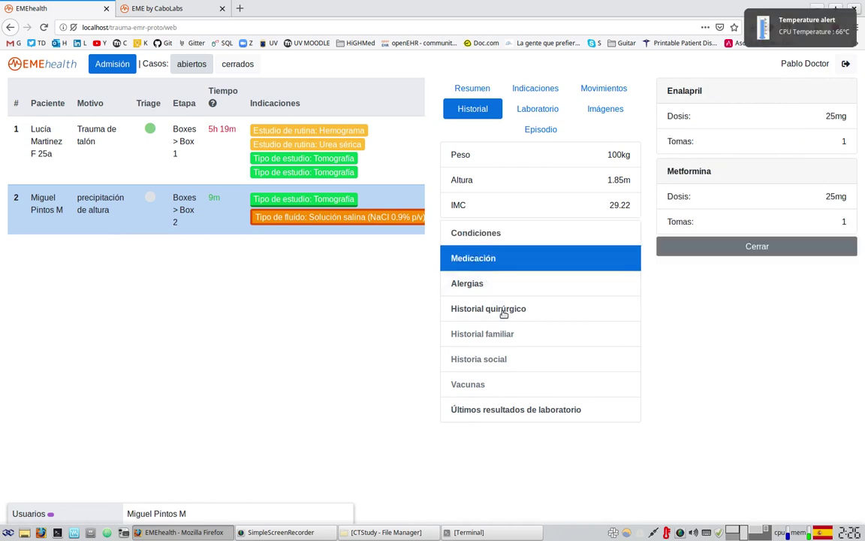
{"action": "left_click", "coordinate": [494, 287]}
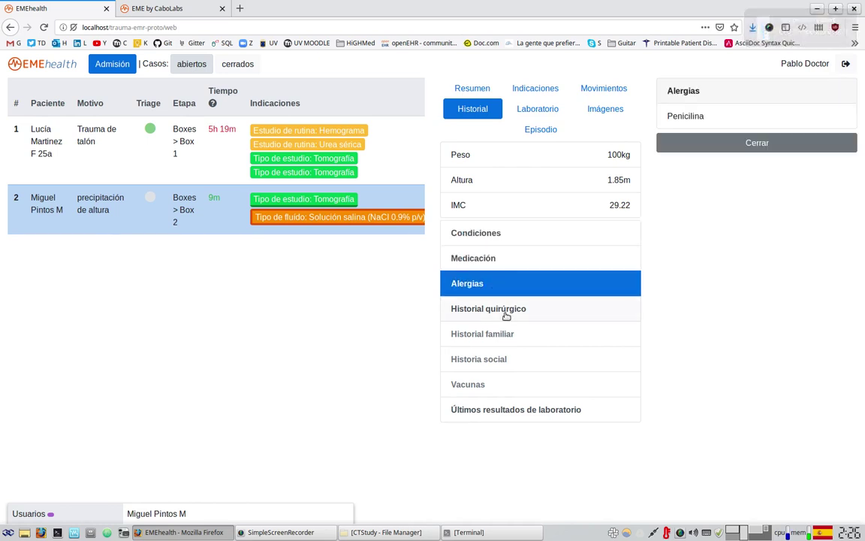
{"action": "left_click", "coordinate": [500, 310]}
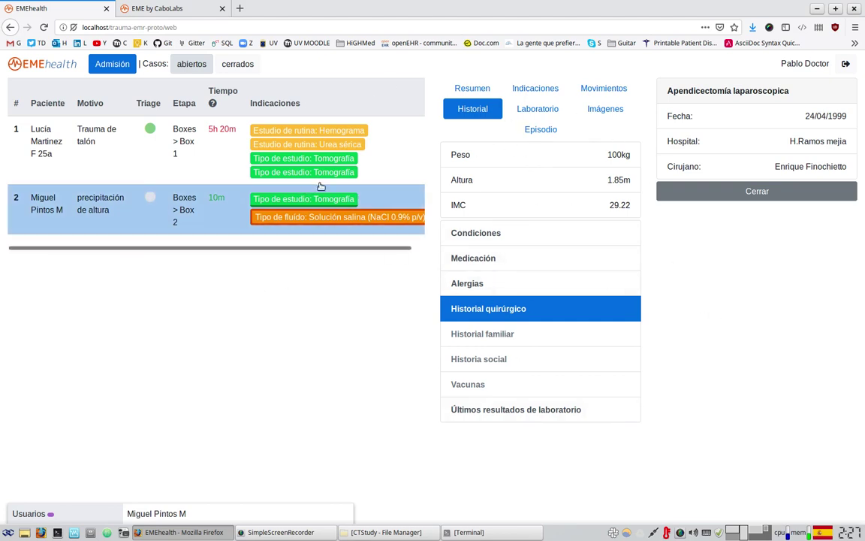
- View the Laboratorio results, then switch to the Imágenes list of studies
{"action": "left_click", "coordinate": [549, 111]}
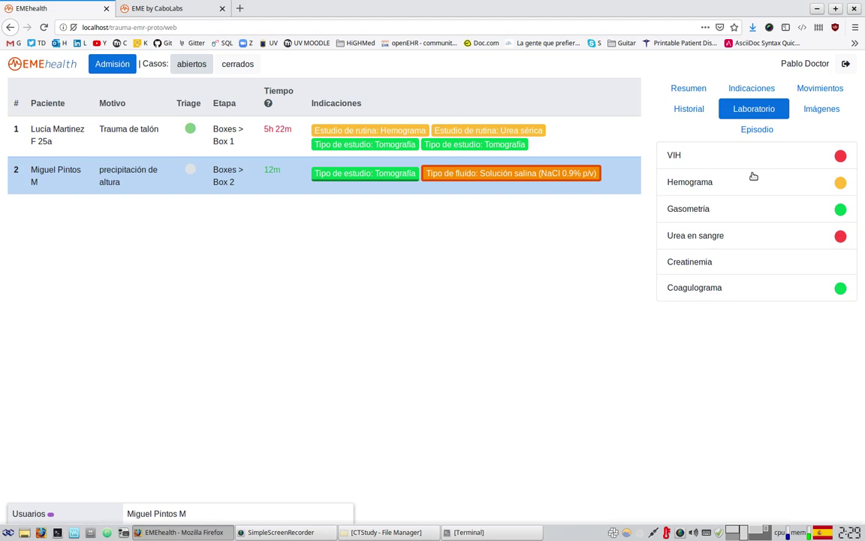
{"action": "left_click", "coordinate": [817, 113]}
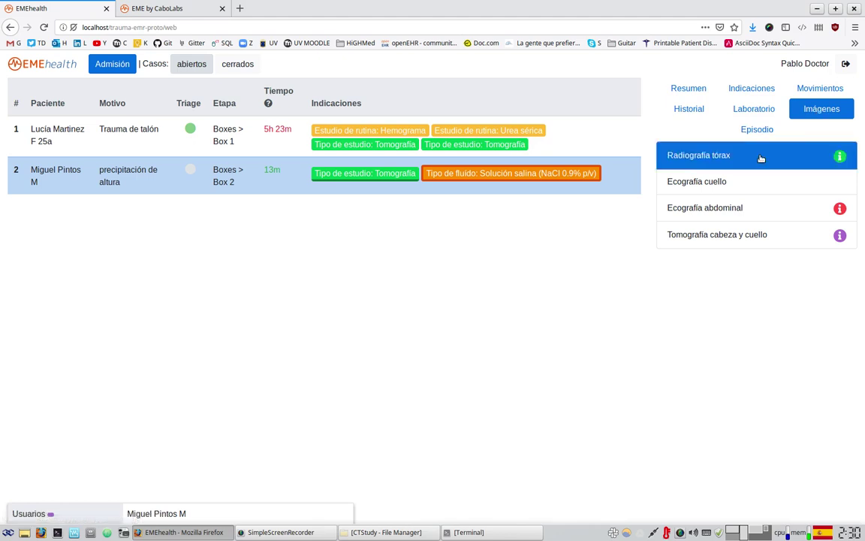
- Open the Radiografía tórax study's detail panel
{"action": "left_click", "coordinate": [687, 150]}
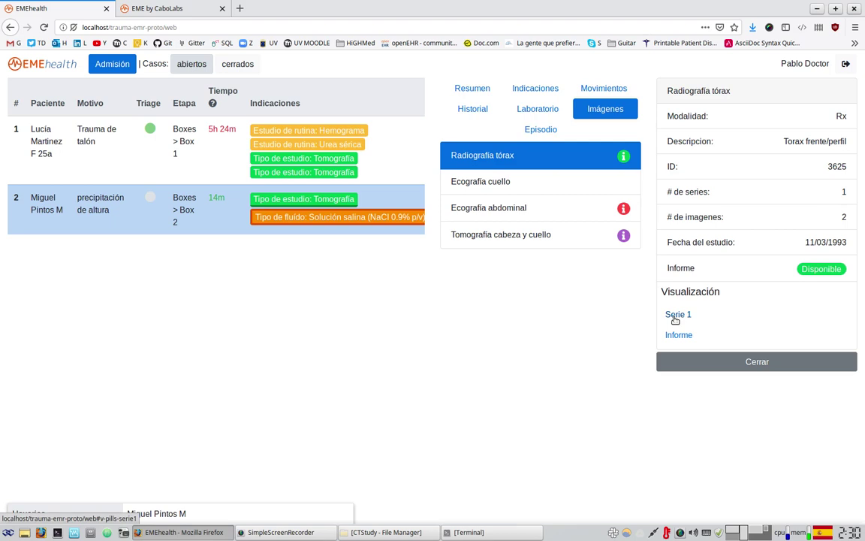
- View the chest X-ray's frontal and lateral images full-size, then close the enlarged view
{"action": "left_click", "coordinate": [675, 317]}
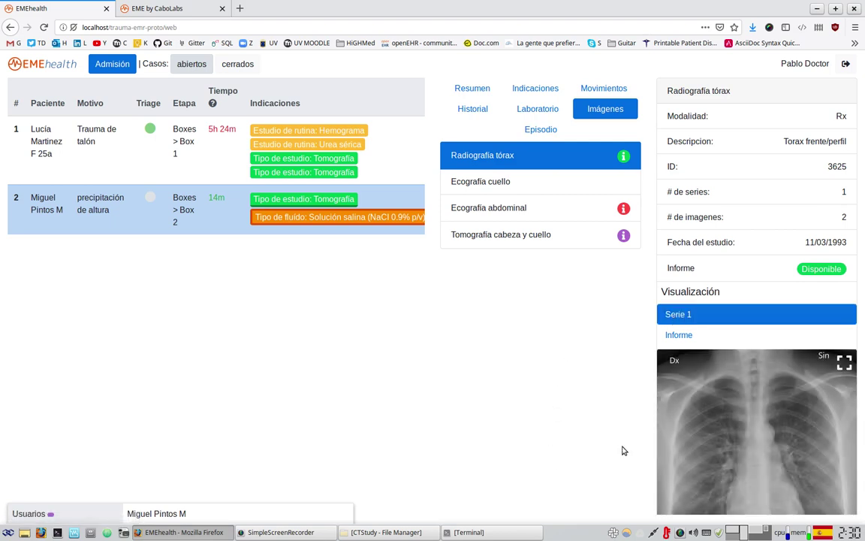
{"action": "scroll", "coordinate": [811, 353], "scroll_direction": "down", "scroll_amount": 2}
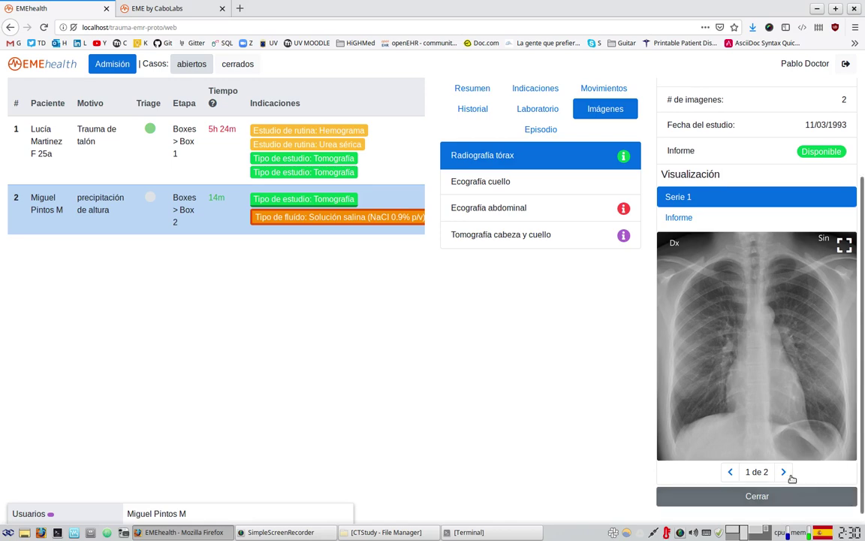
{"action": "left_click", "coordinate": [739, 359]}
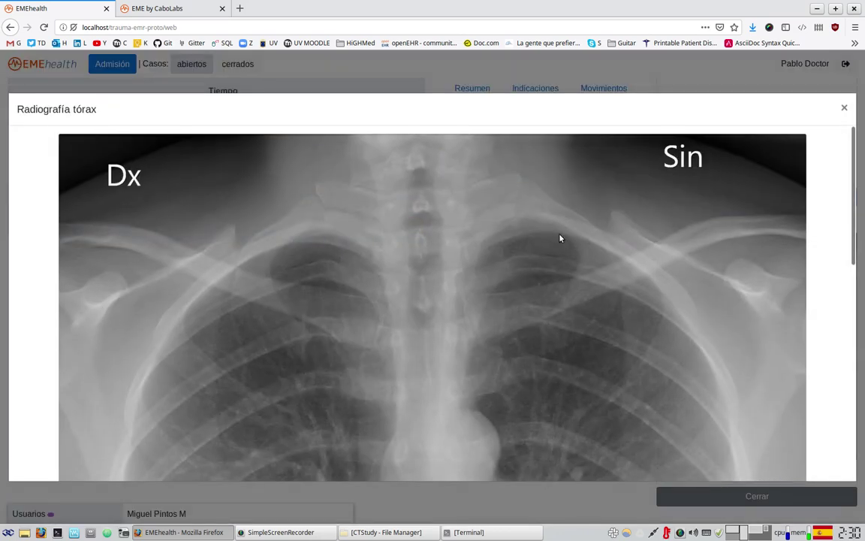
{"action": "scroll", "coordinate": [597, 357], "scroll_direction": "down", "scroll_amount": 5}
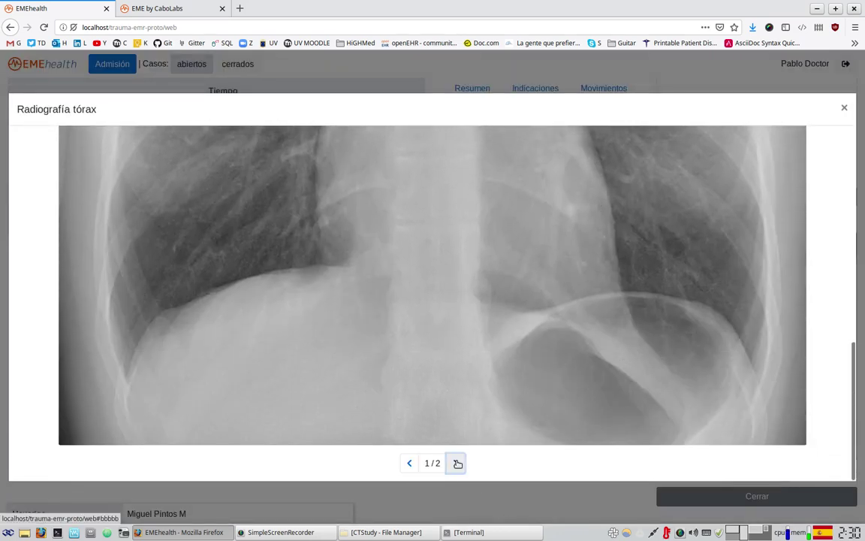
{"action": "left_click", "coordinate": [455, 463]}
{"action": "scroll", "coordinate": [601, 434], "scroll_direction": "up", "scroll_amount": 5}
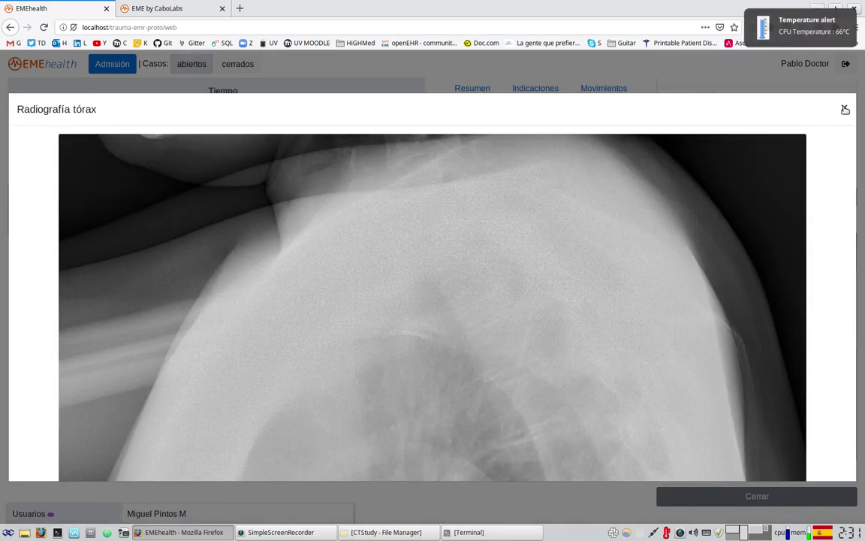
{"action": "left_click", "coordinate": [844, 109]}
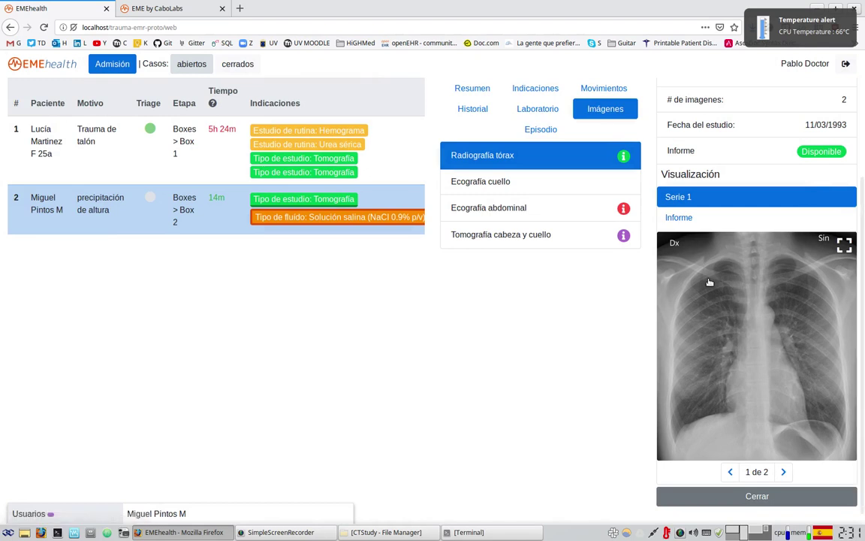
- Quit the CPU temperature tray app and show the chest X-ray's Informe report
{"action": "right_click", "coordinate": [666, 532]}
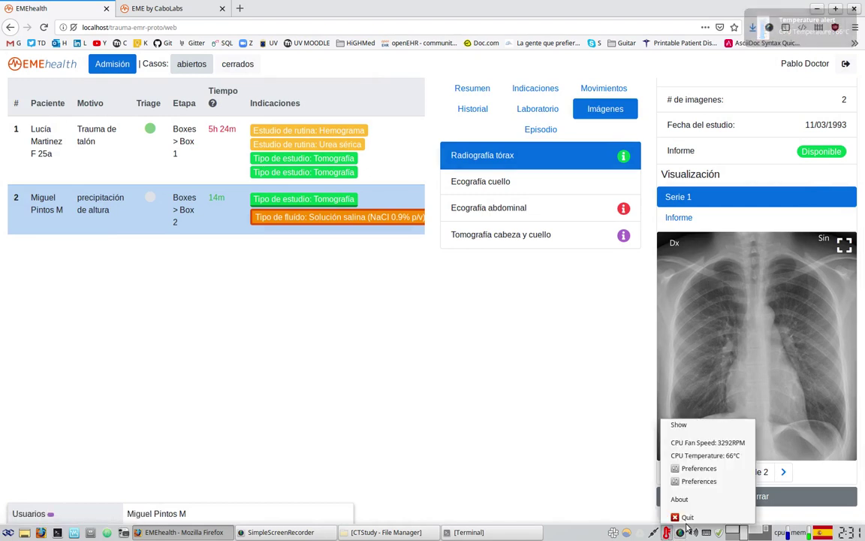
{"action": "left_click", "coordinate": [672, 515]}
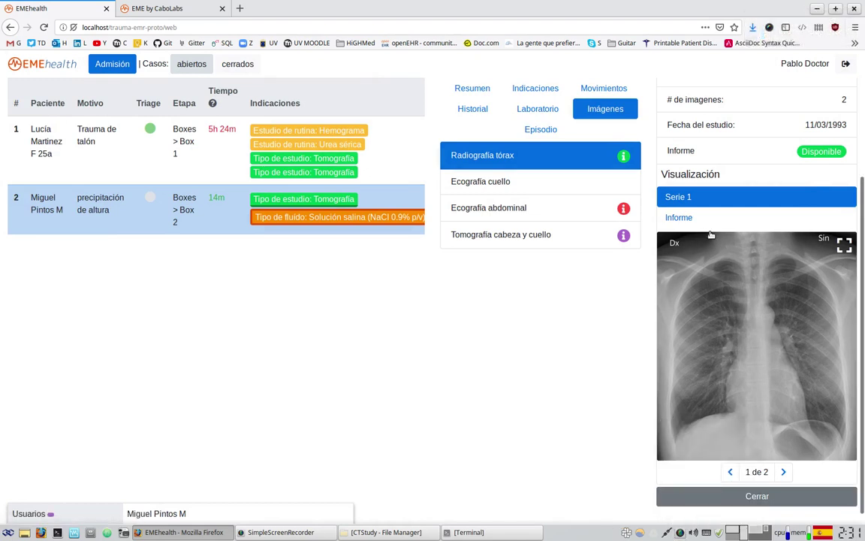
{"action": "left_click", "coordinate": [681, 218]}
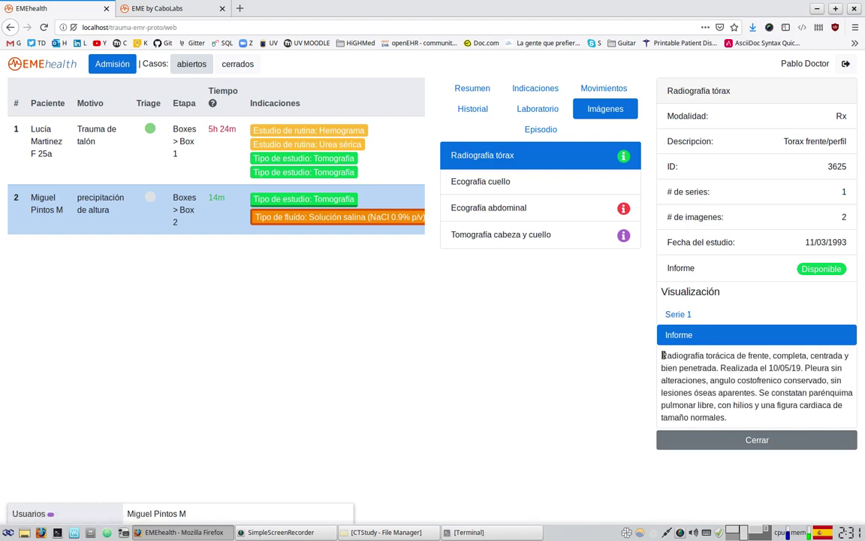
- Select the X-ray report text, then bring up the Episodio tab's action list
{"action": "left_click_drag", "start_coordinate": [662, 355], "coordinate": [752, 417]}
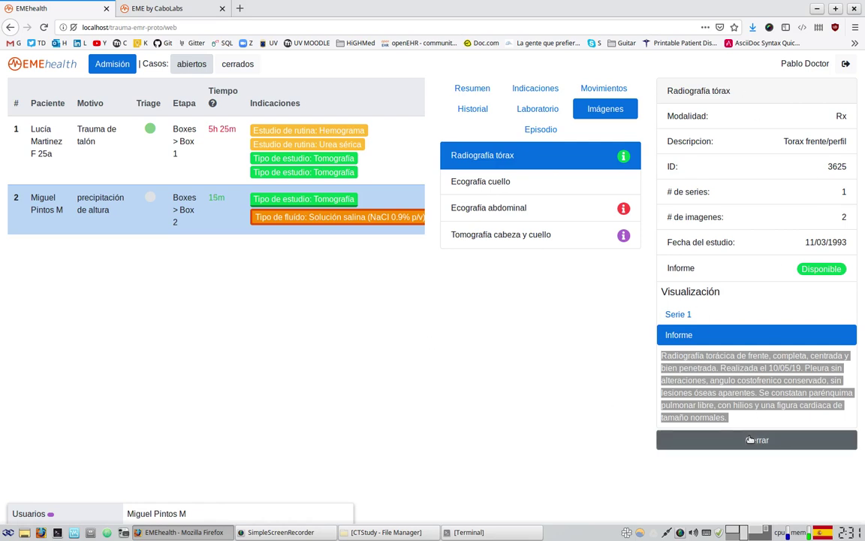
{"action": "left_click", "coordinate": [537, 131]}
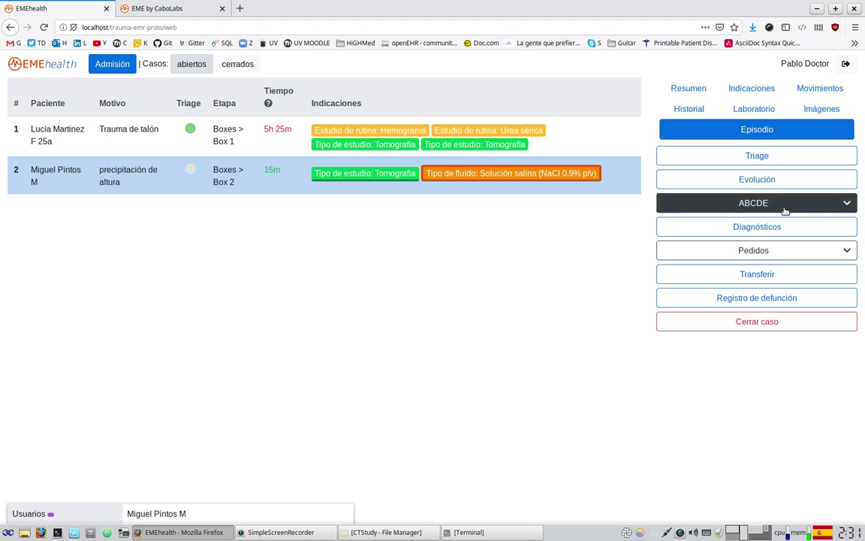
{"action": "left_click", "coordinate": [784, 204]}
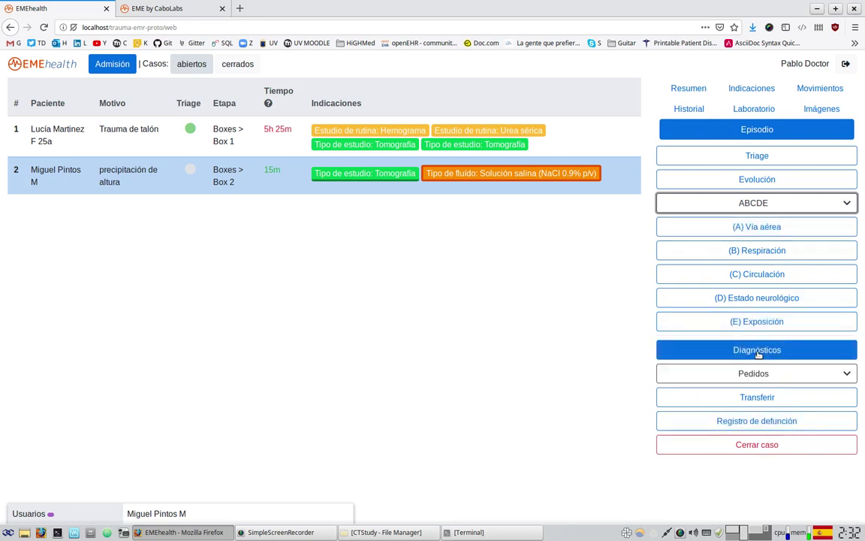
{"action": "left_click", "coordinate": [800, 376]}
{"action": "scroll", "coordinate": [799, 450], "scroll_direction": "down", "scroll_amount": 2}
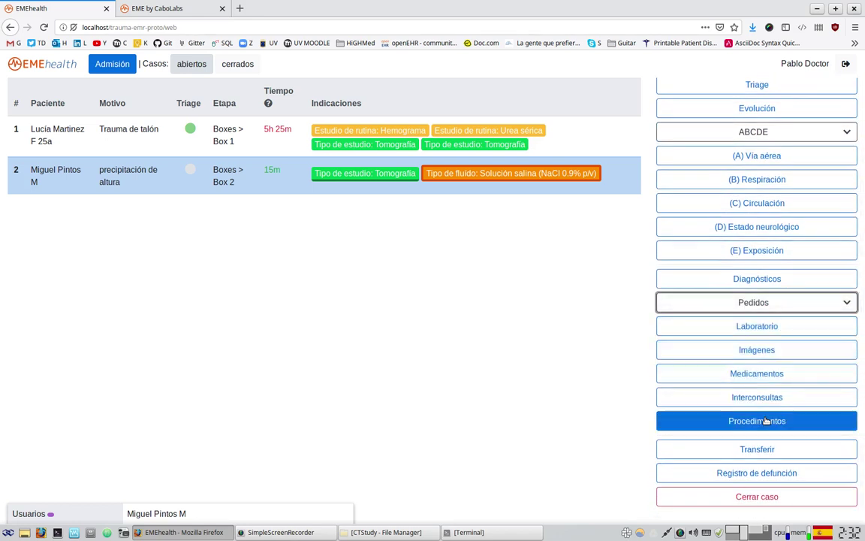
{"action": "scroll", "coordinate": [762, 419], "scroll_direction": "up", "scroll_amount": 2}
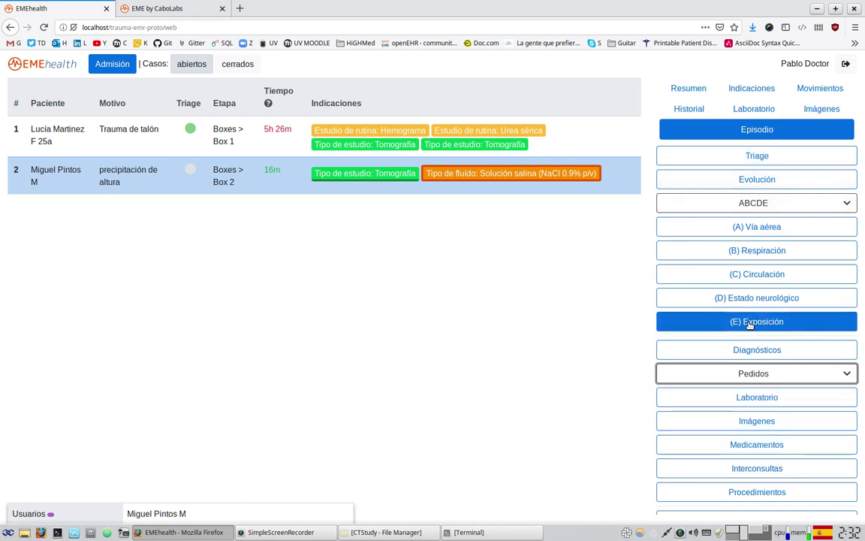
{"action": "scroll", "coordinate": [744, 334], "scroll_direction": "down", "scroll_amount": 2}
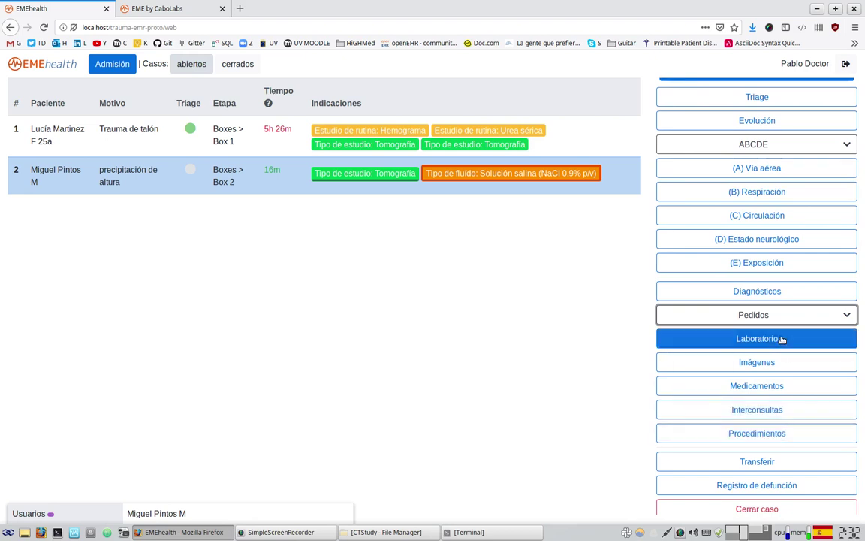
{"action": "scroll", "coordinate": [768, 222], "scroll_direction": "up", "scroll_amount": 2}
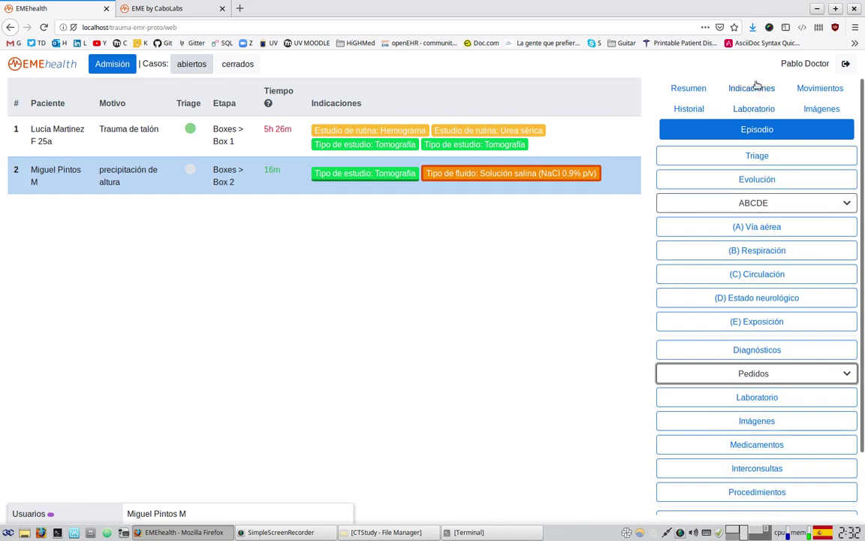
{"action": "scroll", "coordinate": [758, 412], "scroll_direction": "down", "scroll_amount": 2}
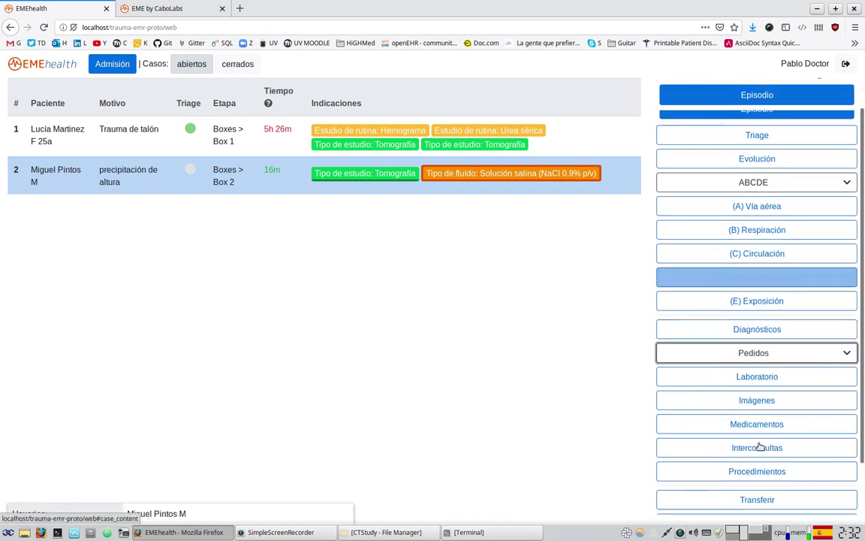
{"action": "left_click", "coordinate": [756, 349]}
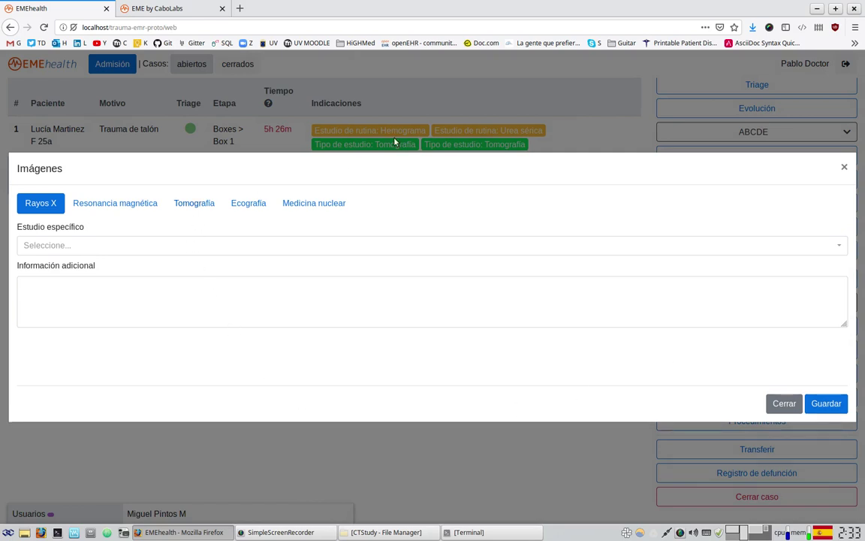
{"action": "left_click", "coordinate": [195, 203]}
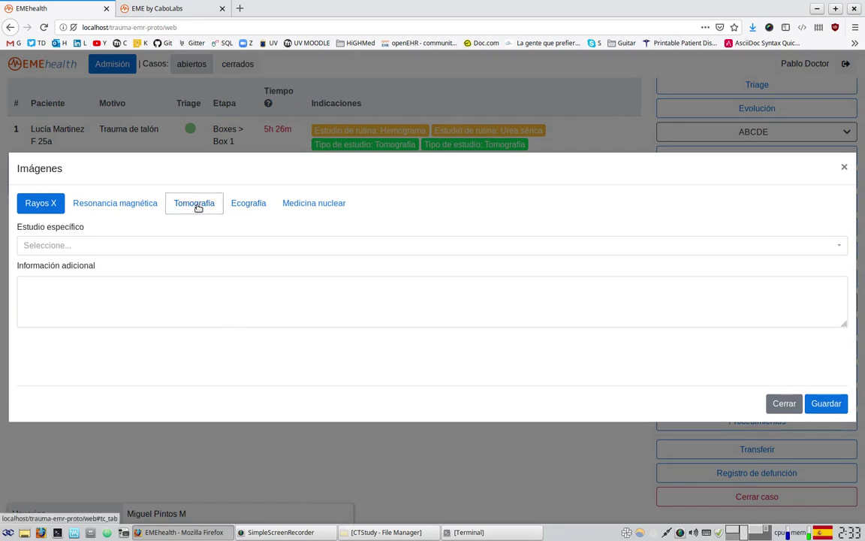
{"action": "left_click", "coordinate": [61, 211]}
{"action": "left_click", "coordinate": [60, 307]}
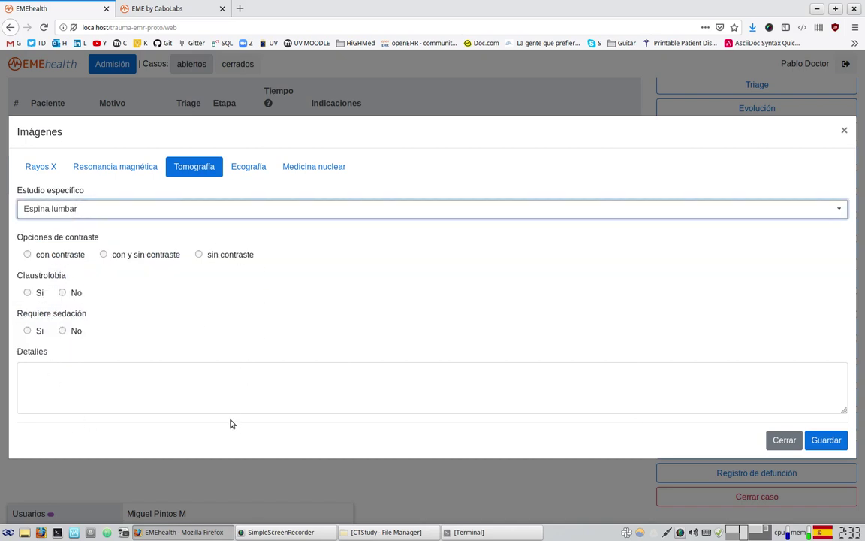
{"action": "left_click", "coordinate": [125, 254]}
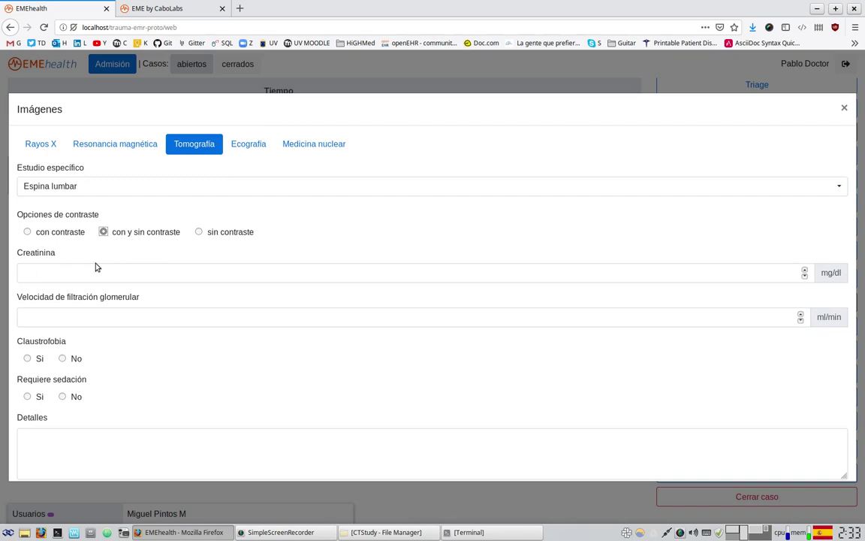
{"action": "scroll", "coordinate": [113, 360], "scroll_direction": "down", "scroll_amount": 1}
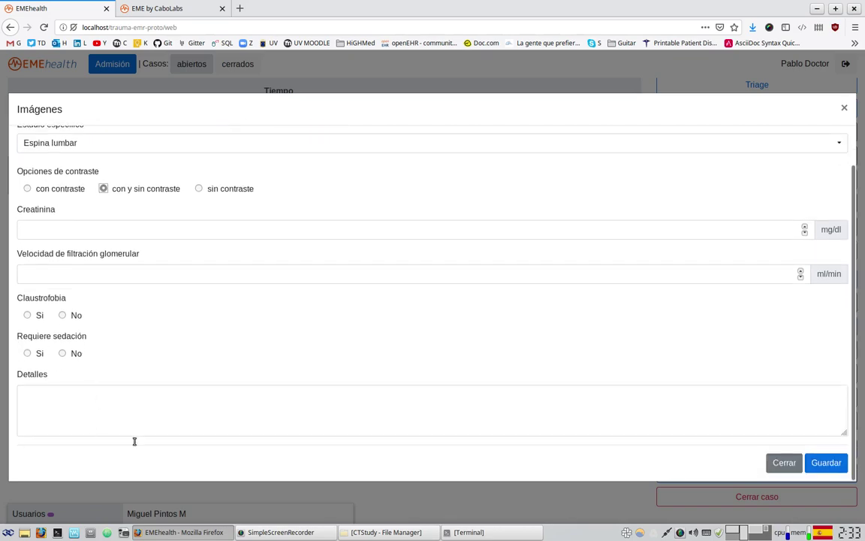
{"action": "left_click", "coordinate": [786, 463]}
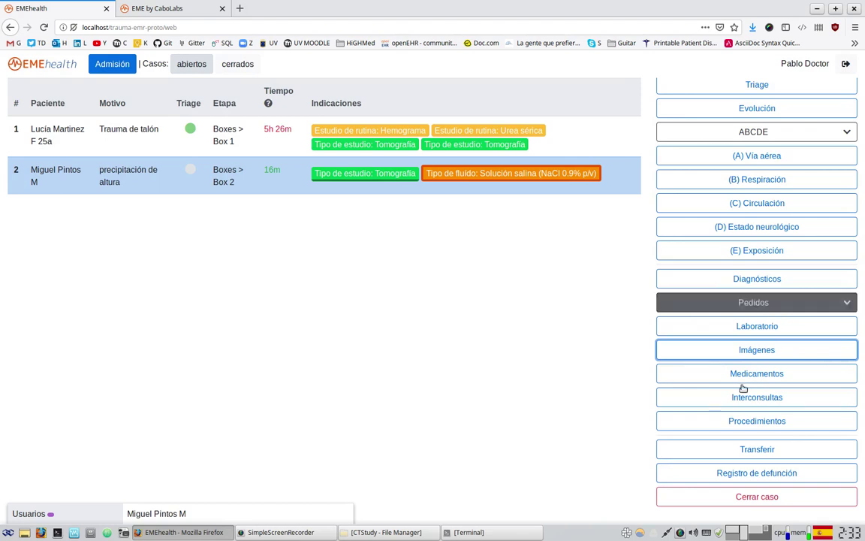
{"action": "scroll", "coordinate": [665, 346], "scroll_direction": "up", "scroll_amount": 2}
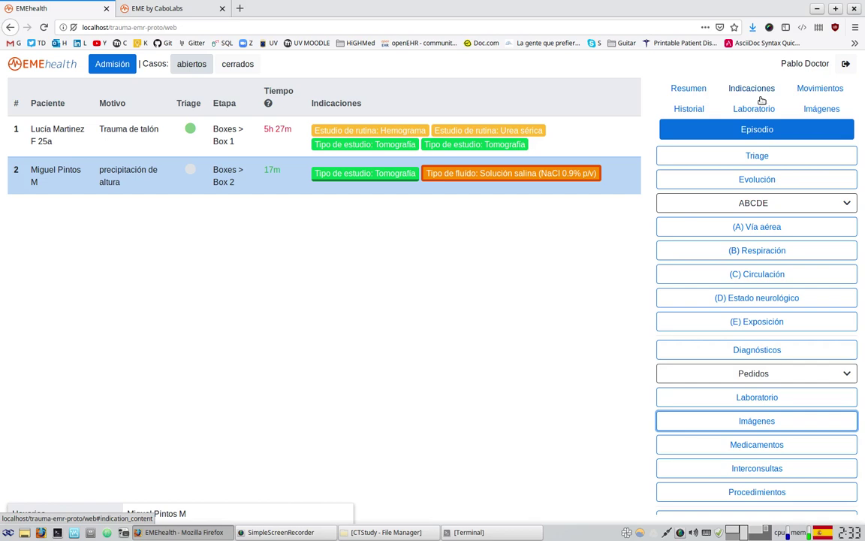
{"action": "scroll", "coordinate": [685, 338], "scroll_direction": "down", "scroll_amount": 2}
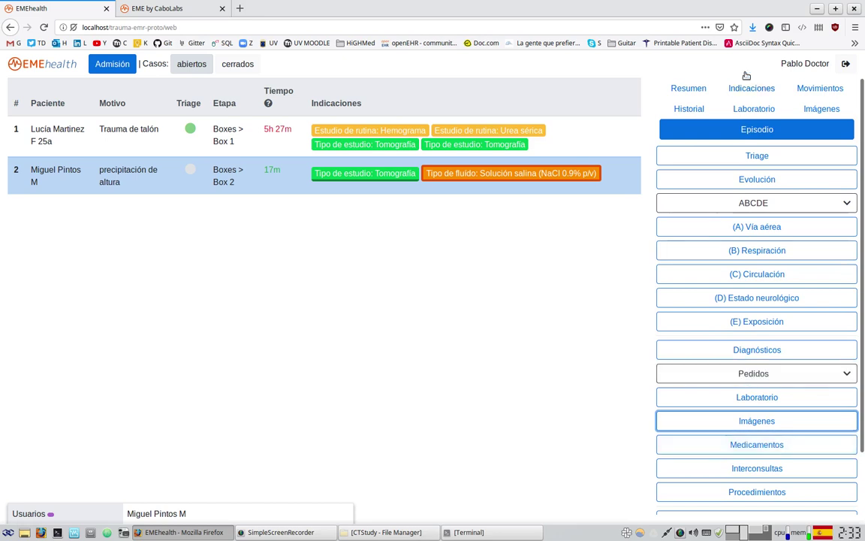
{"action": "left_click", "coordinate": [747, 371]}
{"action": "scroll", "coordinate": [747, 371], "scroll_direction": "down", "scroll_amount": 2}
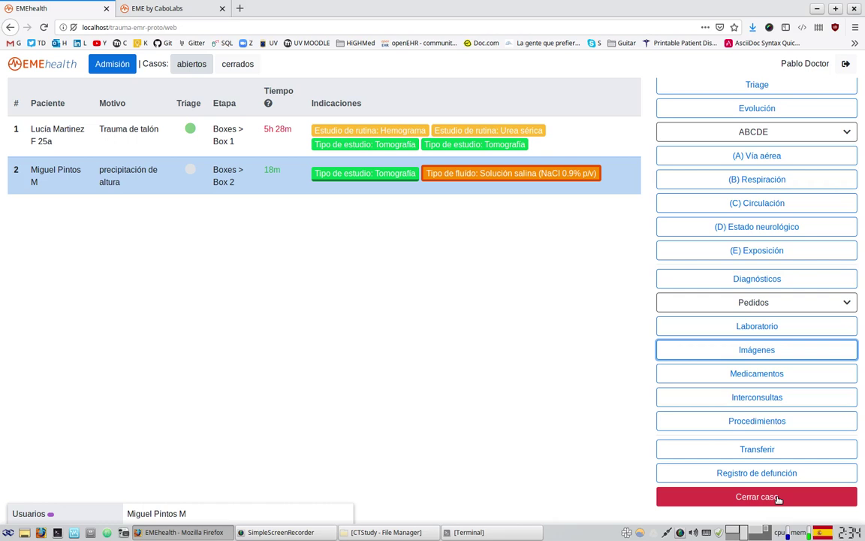
{"action": "scroll", "coordinate": [710, 413], "scroll_direction": "up", "scroll_amount": 2}
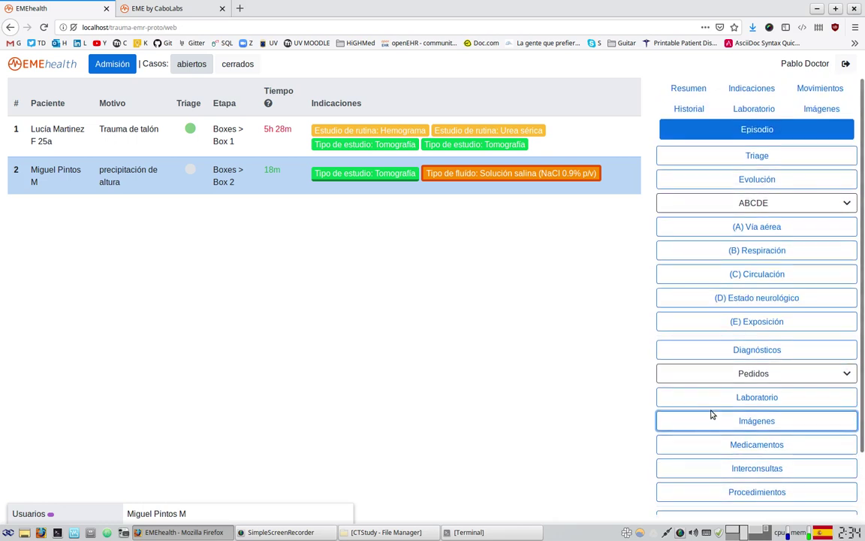
- Start a Triage evaluation and classify the patient as Urgencia
{"action": "left_click", "coordinate": [747, 157]}
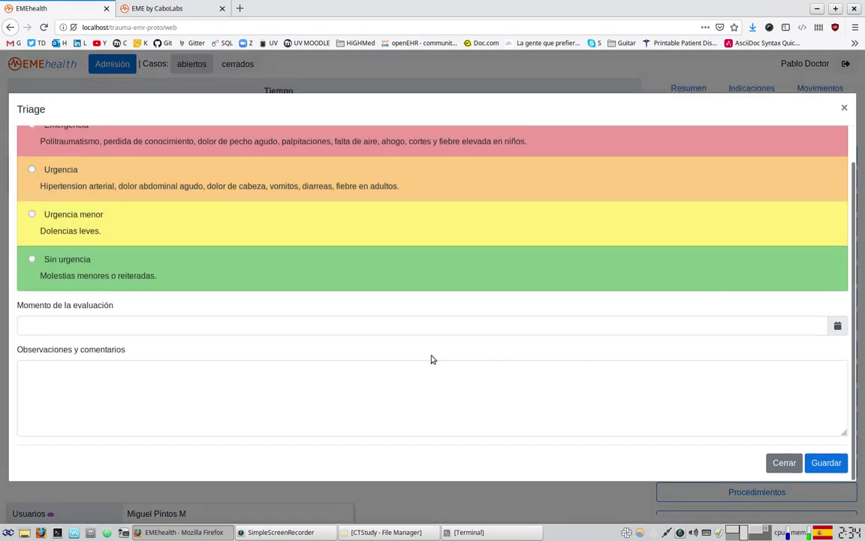
{"action": "scroll", "coordinate": [488, 358], "scroll_direction": "up", "scroll_amount": 1}
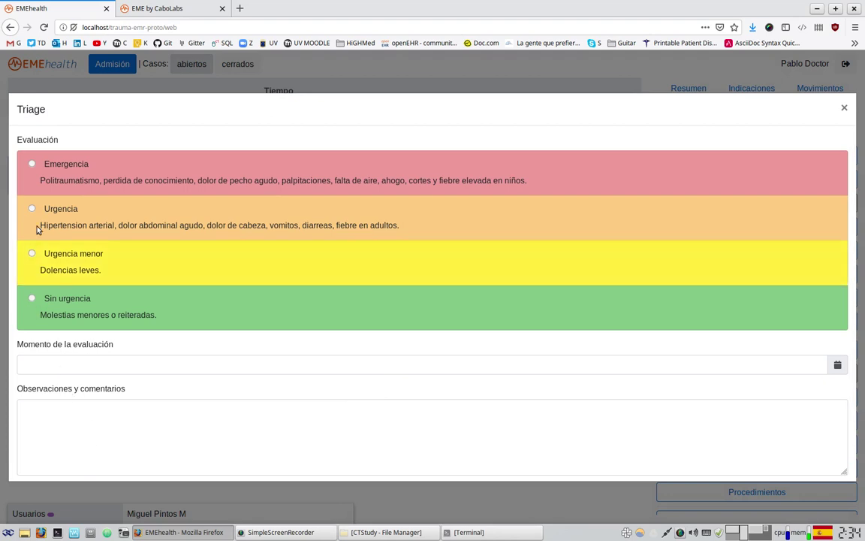
{"action": "left_click", "coordinate": [31, 208]}
{"action": "left_click", "coordinate": [186, 413]}
{"action": "scroll", "coordinate": [441, 332], "scroll_direction": "down", "scroll_amount": 1}
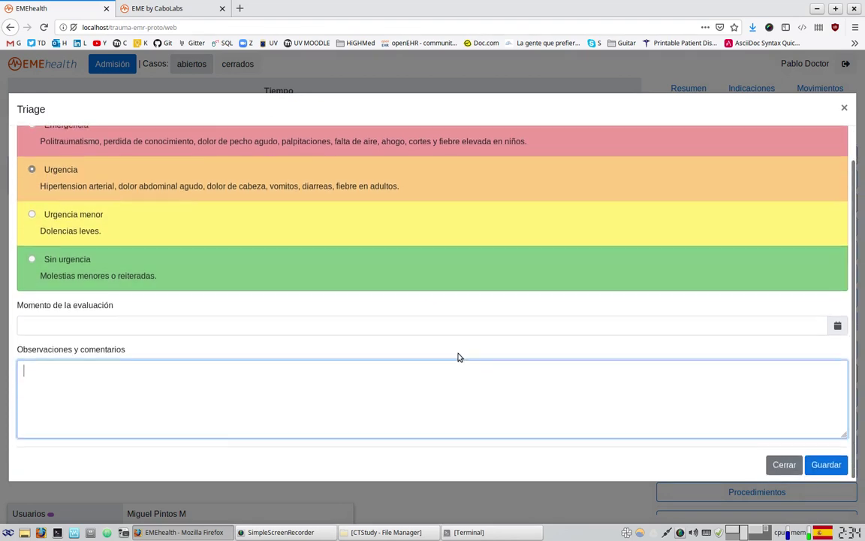
{"action": "left_click", "coordinate": [42, 323]}
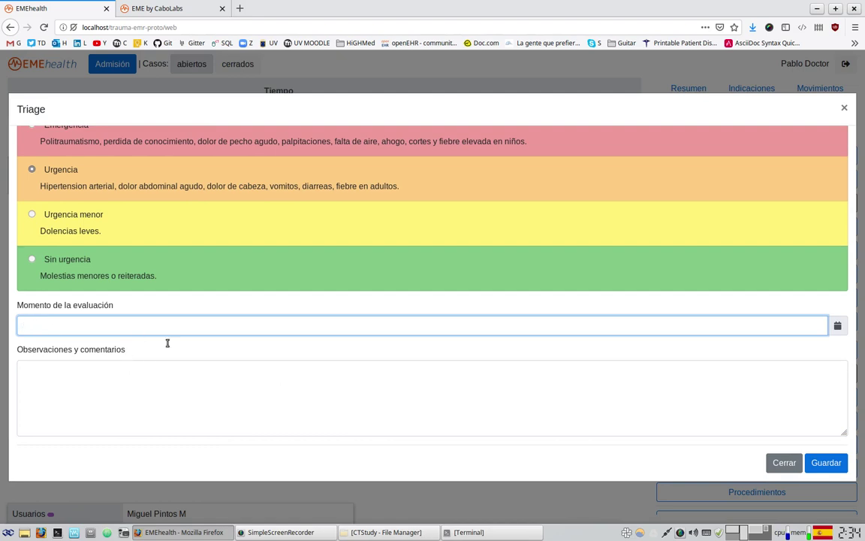
- Add an observation comment and save the triage evaluation
{"action": "left_click", "coordinate": [143, 425]}
{"action": "type", "text": "567856758"}
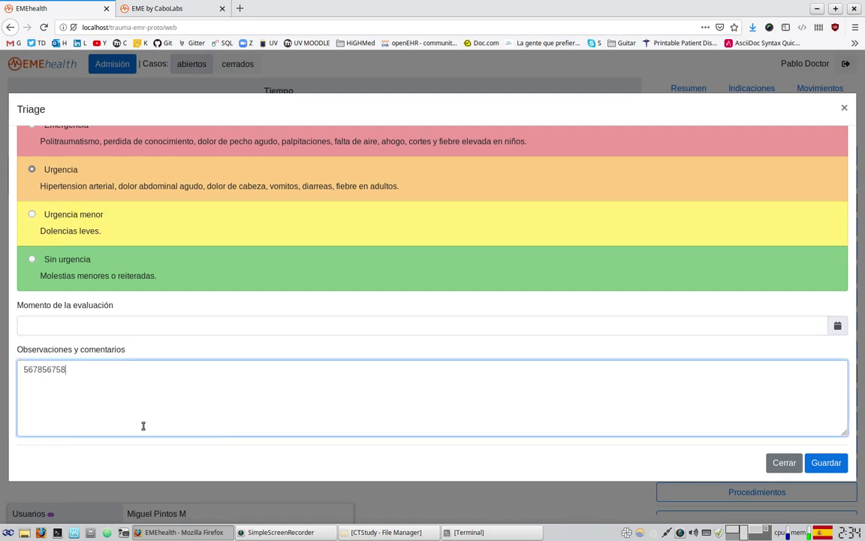
{"action": "key", "text": "BackSpace"}
{"action": "key", "text": "BackSpace"}
{"action": "key", "text": "BackSpace"}
{"action": "key", "text": "BackSpace"}
{"action": "key", "text": "BackSpace"}
{"action": "key", "text": "BackSpace"}
{"action": "key", "text": "BackSpace"}
{"action": "key", "text": "BackSpace"}
{"action": "key", "text": "BackSpace"}
{"action": "type", "text": "gjfghjfgjhffg"}
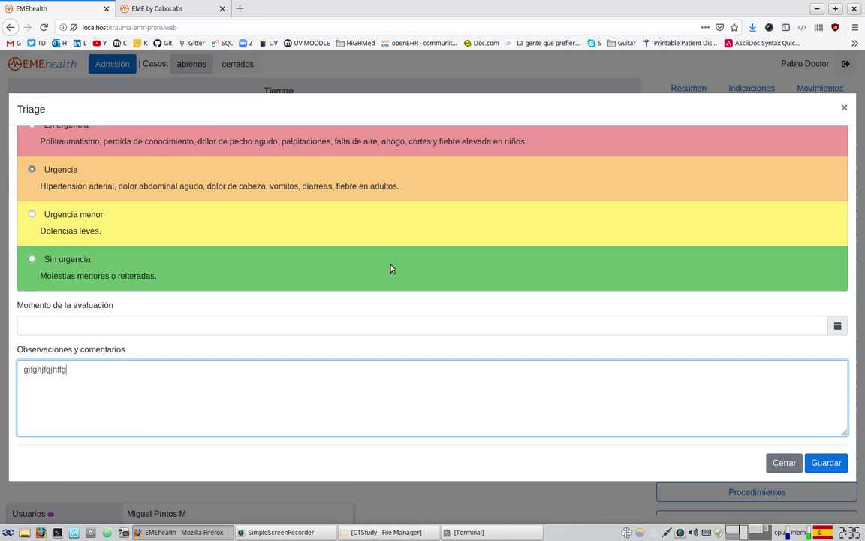
{"action": "scroll", "coordinate": [97, 184], "scroll_direction": "up", "scroll_amount": 1}
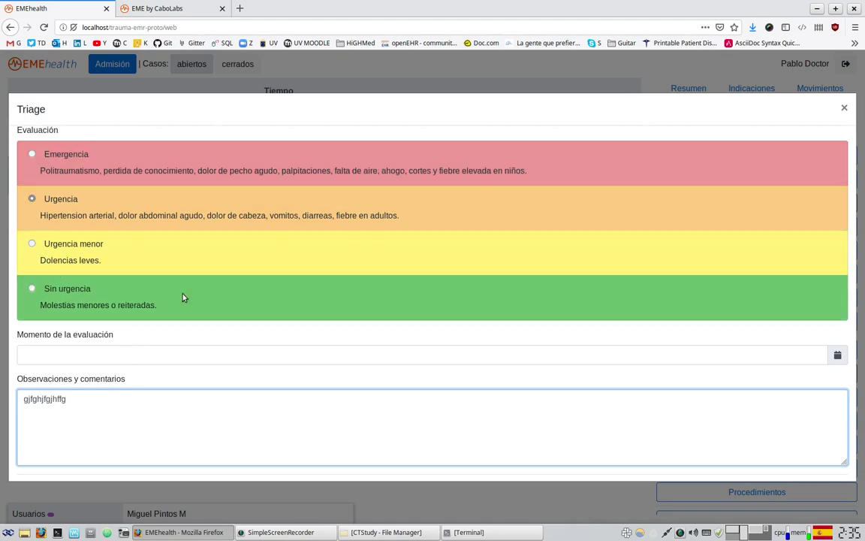
{"action": "scroll", "coordinate": [376, 381], "scroll_direction": "down", "scroll_amount": 1}
{"action": "left_click", "coordinate": [819, 460]}
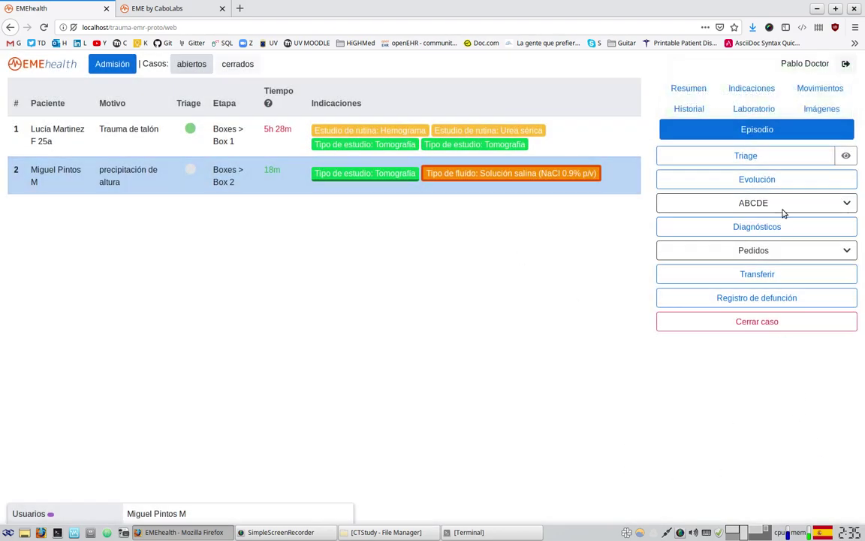
{"action": "left_click", "coordinate": [674, 90]}
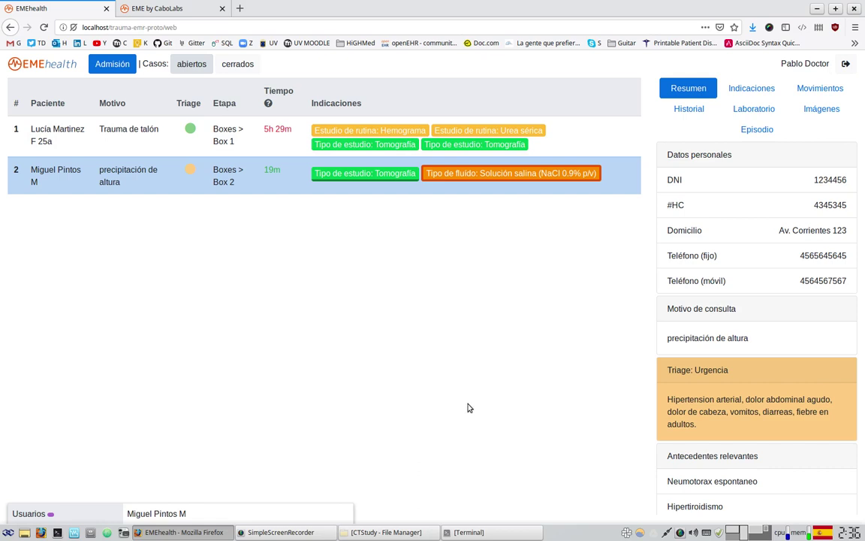
{"action": "scroll", "coordinate": [818, 278], "scroll_direction": "down", "scroll_amount": 1}
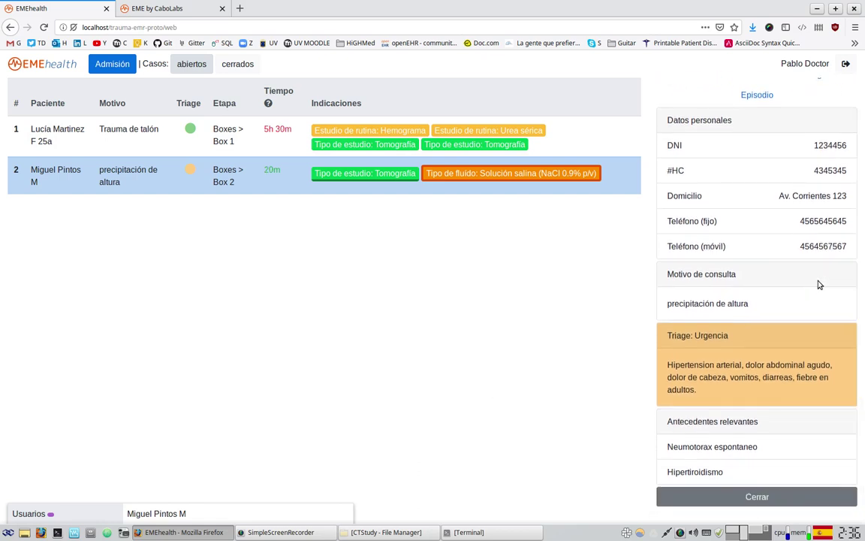
{"action": "scroll", "coordinate": [818, 278], "scroll_direction": "up", "scroll_amount": 1}
- From the Box 2 patient's case, open ABCDE > C) Circulación
{"action": "left_click", "coordinate": [760, 131]}
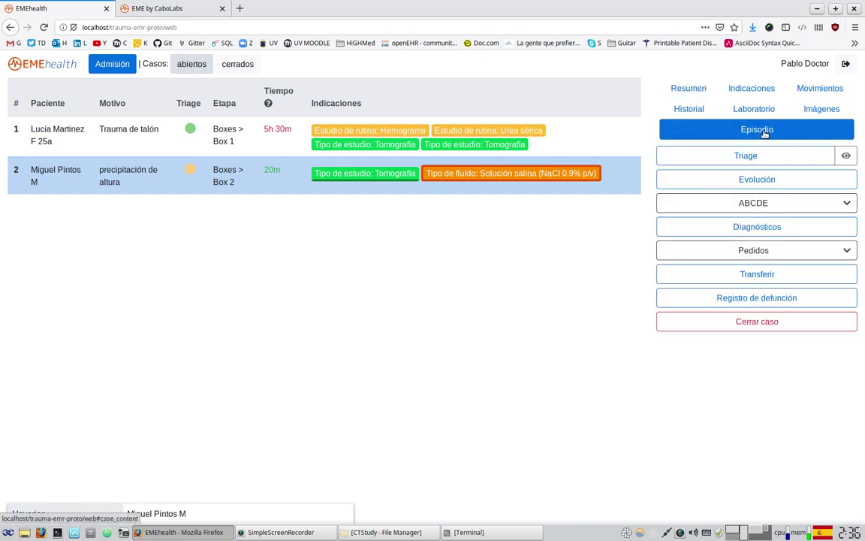
{"action": "left_click", "coordinate": [760, 203]}
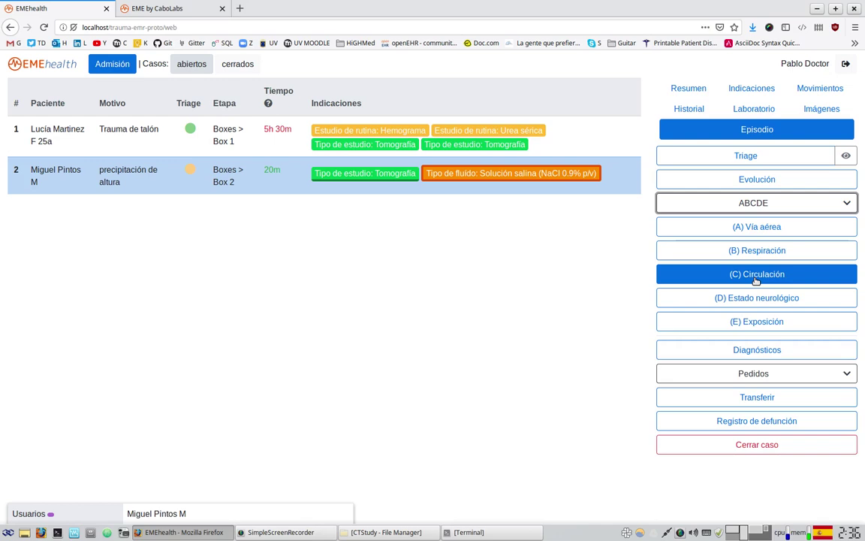
{"action": "left_click", "coordinate": [755, 278]}
{"action": "scroll", "coordinate": [749, 328], "scroll_direction": "up", "scroll_amount": 1}
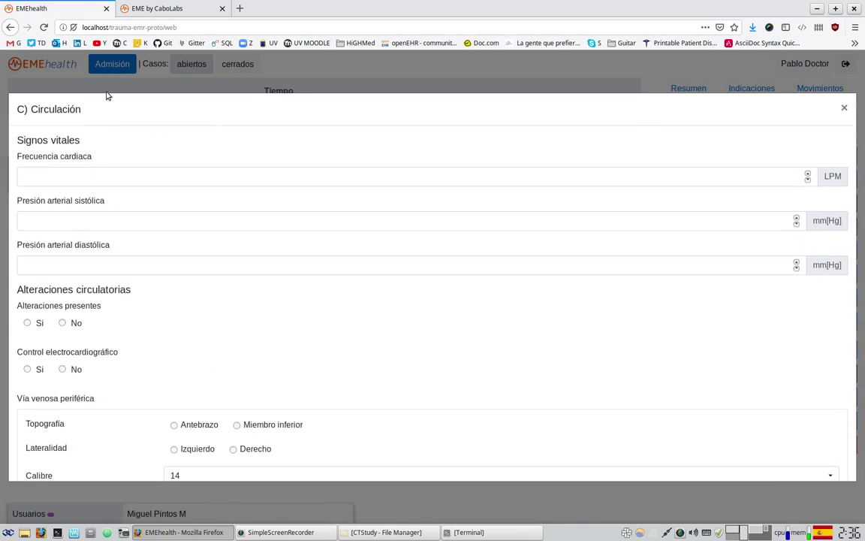
- Mark circulatory alterations as present (Sí) on the Circulación form
{"action": "scroll", "coordinate": [141, 320], "scroll_direction": "down", "scroll_amount": 1}
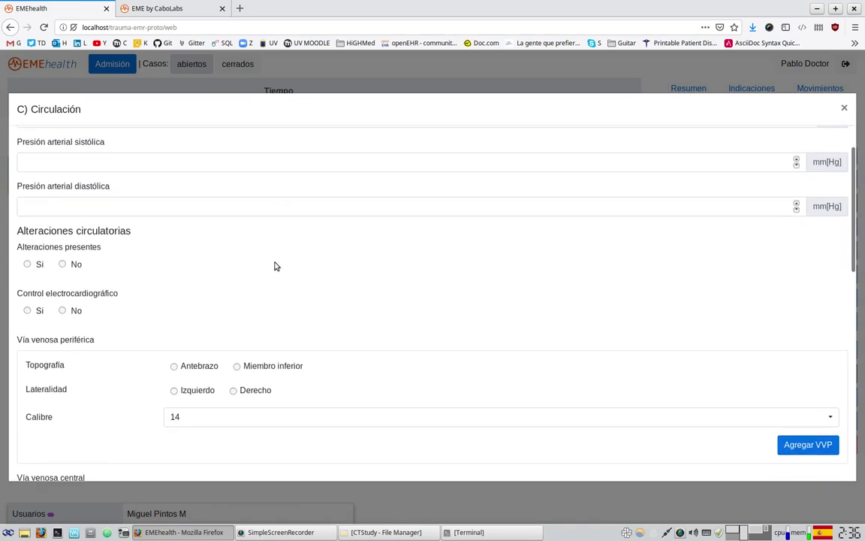
{"action": "scroll", "coordinate": [139, 353], "scroll_direction": "down", "scroll_amount": 1}
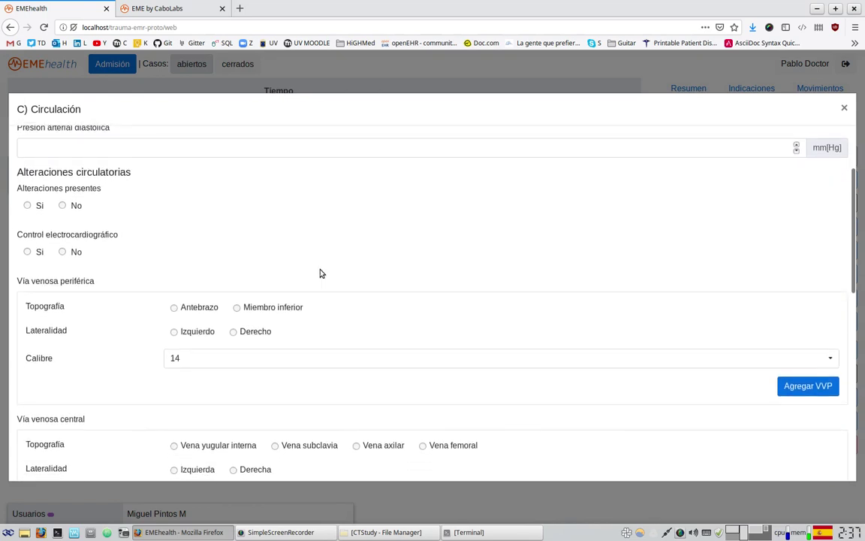
{"action": "left_click", "coordinate": [39, 206]}
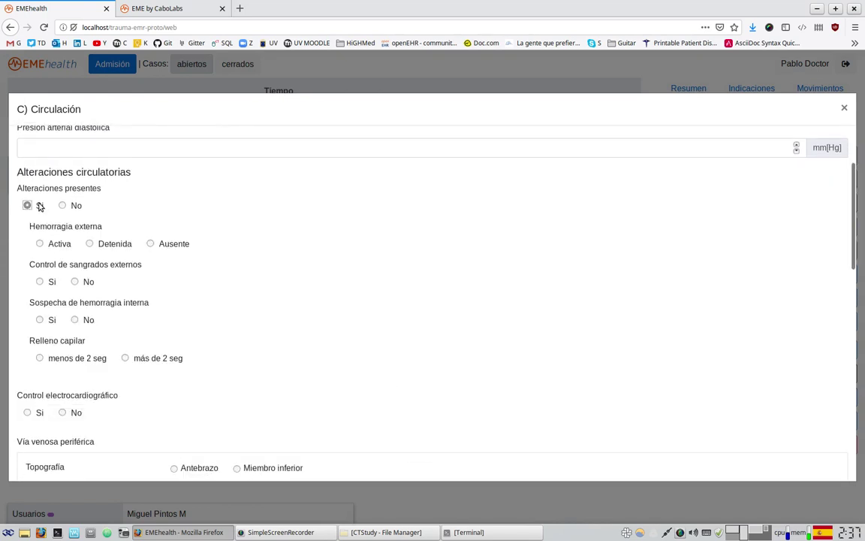
{"action": "scroll", "coordinate": [430, 316], "scroll_direction": "down", "scroll_amount": 1}
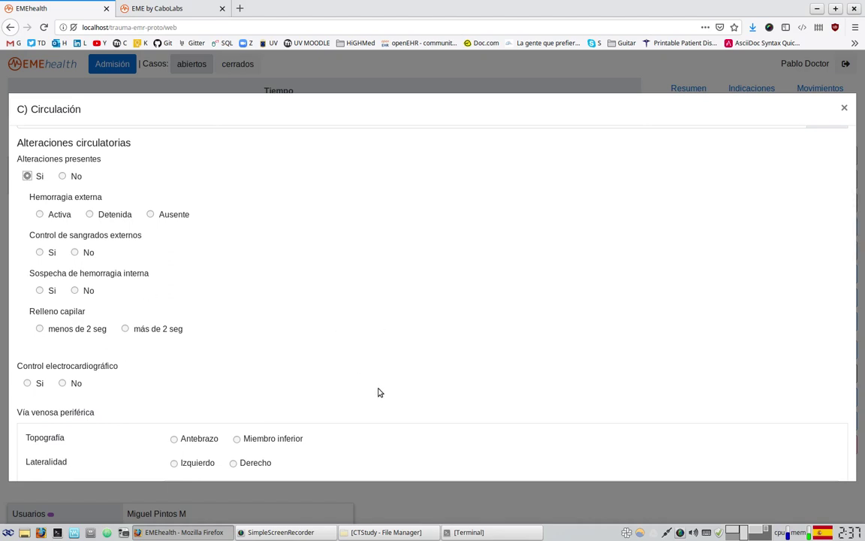
{"action": "scroll", "coordinate": [250, 406], "scroll_direction": "down", "scroll_amount": 2}
{"action": "scroll", "coordinate": [315, 343], "scroll_direction": "up", "scroll_amount": 3}
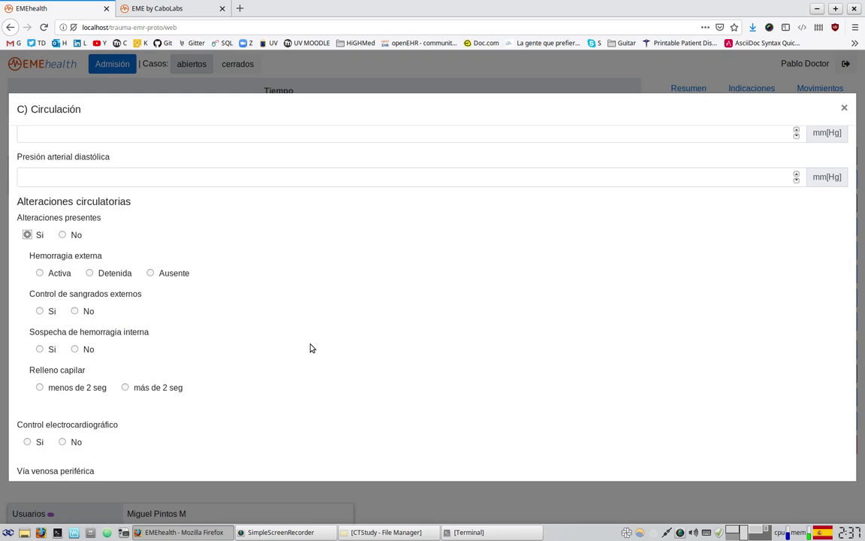
- Record active bleeding, no control, no internal haemorrhage, refill under 2 seg, and ECG monitoring
{"action": "left_click", "coordinate": [58, 276]}
{"action": "left_click", "coordinate": [84, 311]}
{"action": "left_click", "coordinate": [87, 349]}
{"action": "left_click", "coordinate": [78, 392]}
{"action": "scroll", "coordinate": [250, 416], "scroll_direction": "down", "scroll_amount": 3}
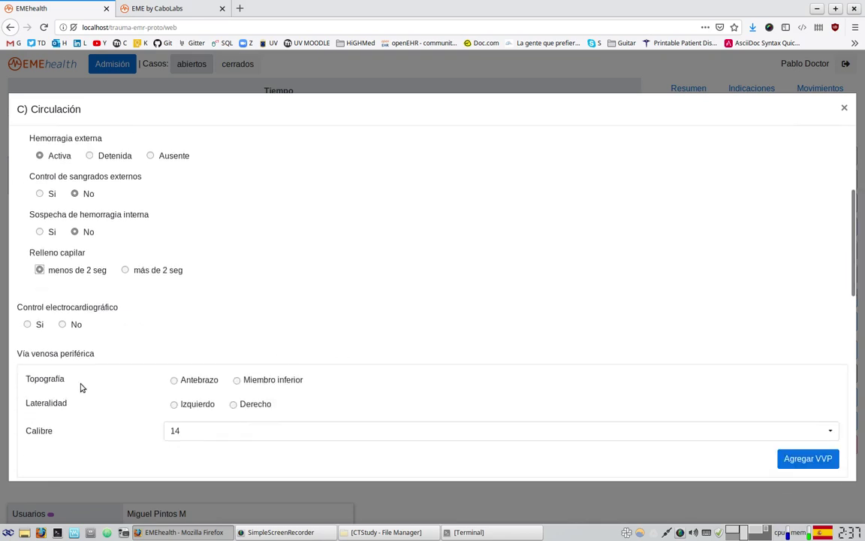
{"action": "scroll", "coordinate": [79, 382], "scroll_direction": "down", "scroll_amount": 2}
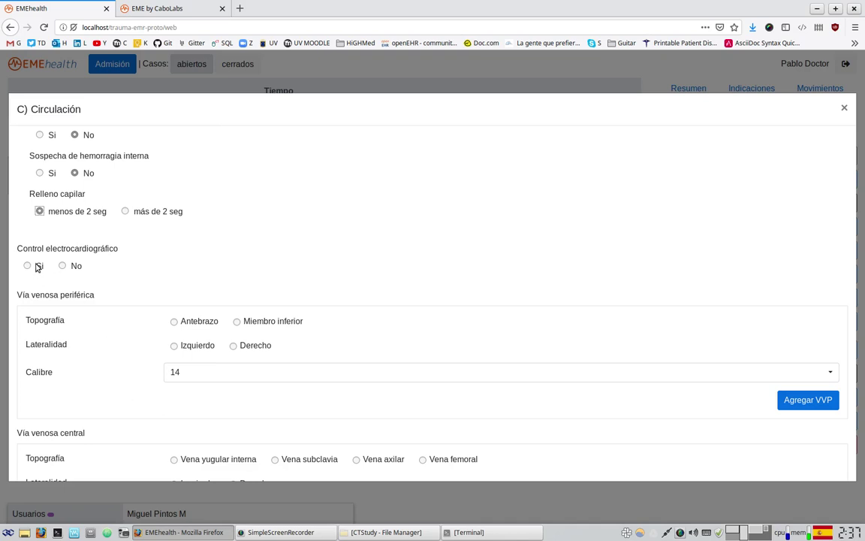
{"action": "left_click", "coordinate": [38, 267]}
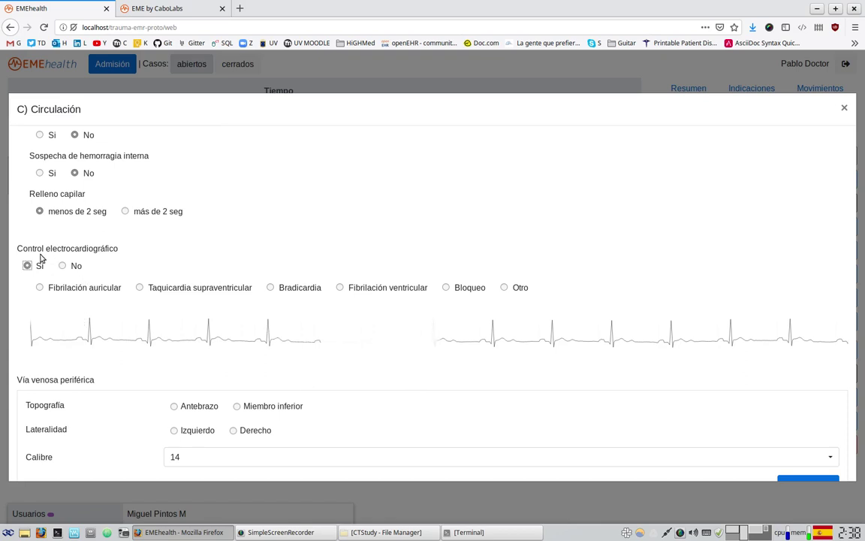
- Add a peripheral venous line: Antebrazo, Izquierdo, gauge 22
{"action": "scroll", "coordinate": [219, 358], "scroll_direction": "down", "scroll_amount": 1}
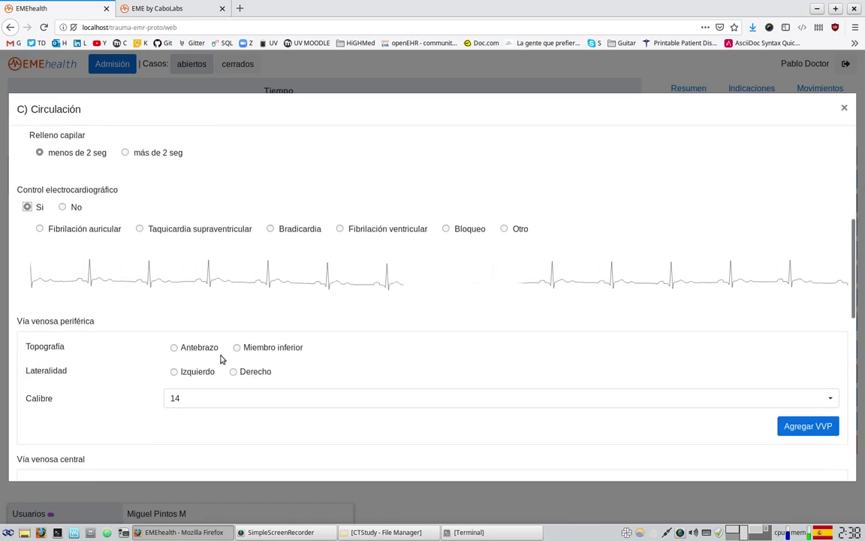
{"action": "scroll", "coordinate": [202, 367], "scroll_direction": "down", "scroll_amount": 2}
{"action": "scroll", "coordinate": [118, 311], "scroll_direction": "down", "scroll_amount": 2}
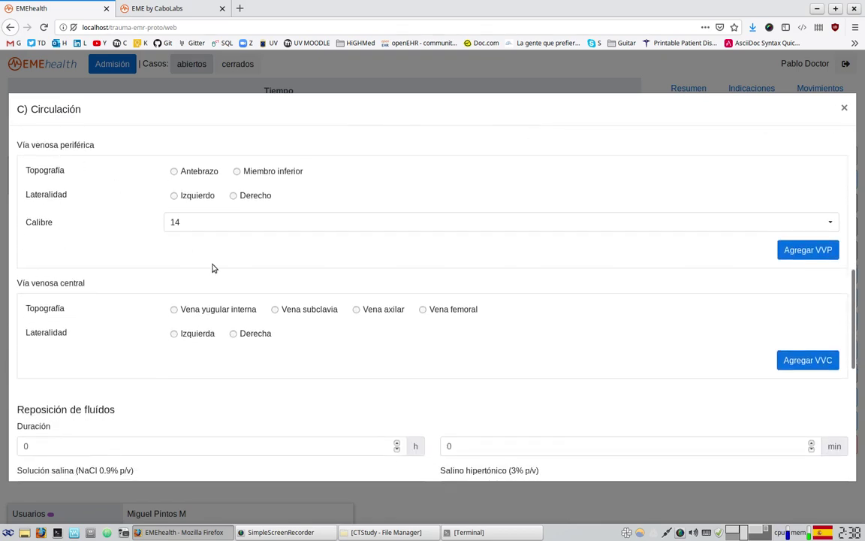
{"action": "scroll", "coordinate": [143, 387], "scroll_direction": "up", "scroll_amount": 3}
{"action": "scroll", "coordinate": [136, 361], "scroll_direction": "up", "scroll_amount": 2}
{"action": "scroll", "coordinate": [295, 428], "scroll_direction": "down", "scroll_amount": 3}
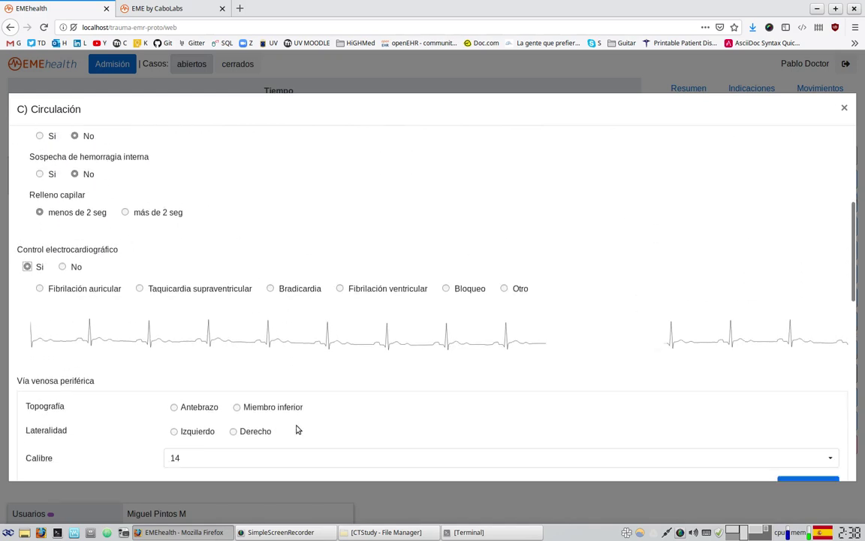
{"action": "left_click", "coordinate": [175, 288]}
{"action": "left_click", "coordinate": [199, 312]}
{"action": "left_click", "coordinate": [199, 340]}
{"action": "left_click", "coordinate": [207, 425]}
{"action": "scroll", "coordinate": [422, 371], "scroll_direction": "down", "scroll_amount": 2}
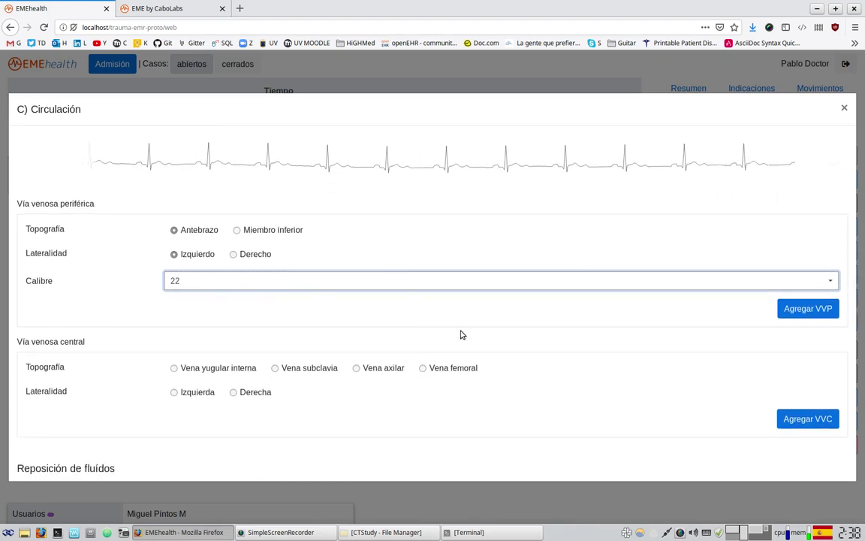
{"action": "left_click", "coordinate": [822, 308]}
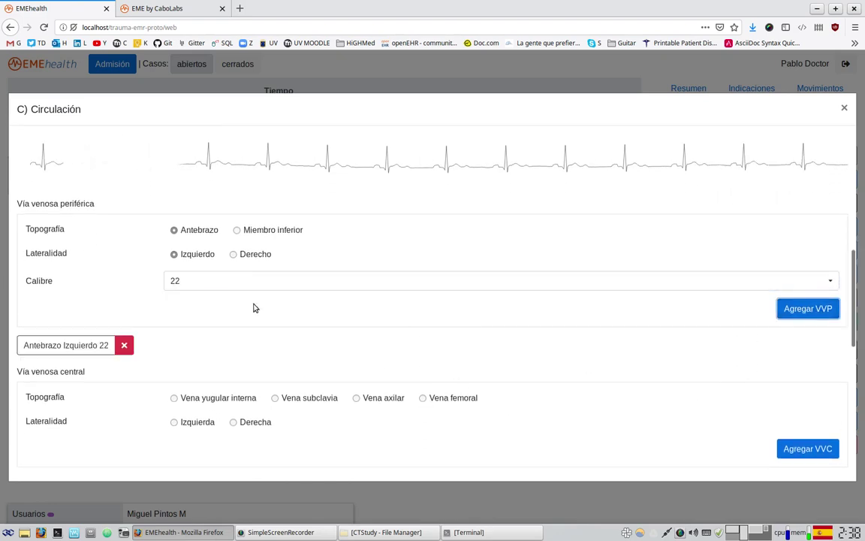
- Add a second peripheral venous line: Miembro inferior, Derecho, gauge 16
{"action": "left_click", "coordinate": [255, 255]}
{"action": "left_click", "coordinate": [243, 282]}
{"action": "left_click", "coordinate": [210, 321]}
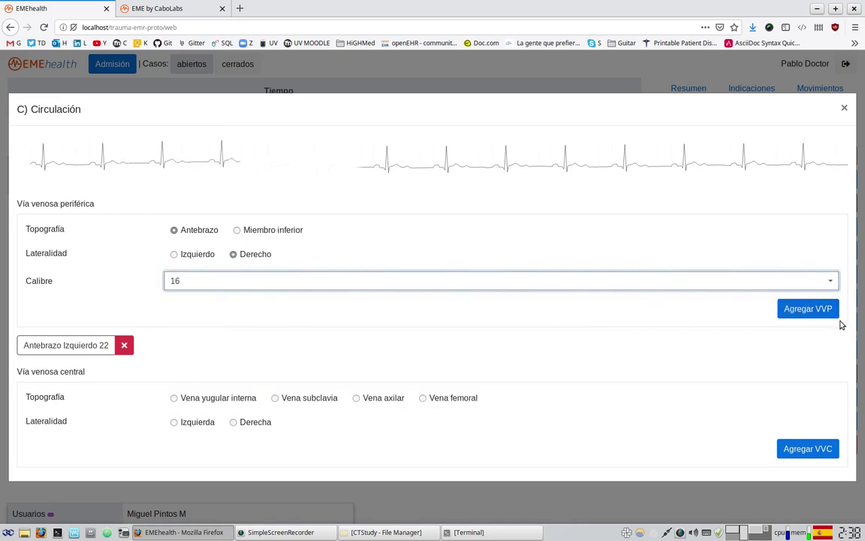
{"action": "left_click", "coordinate": [286, 229]}
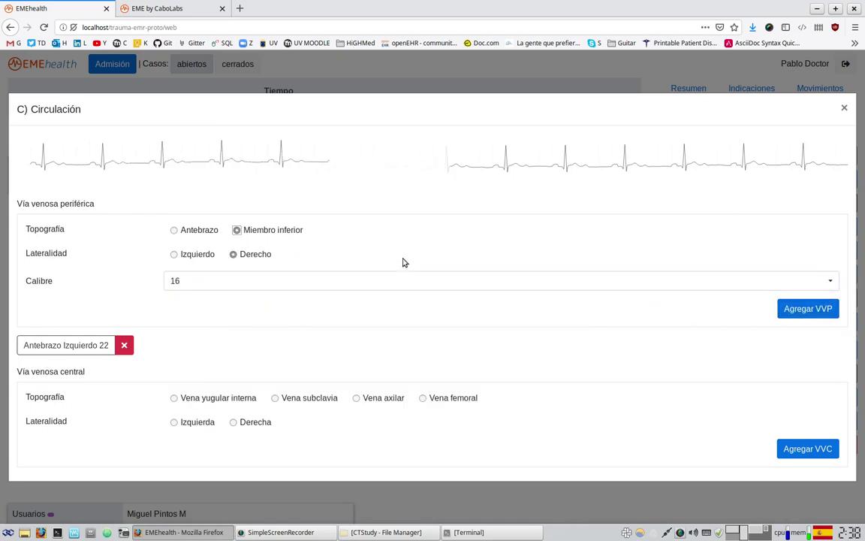
{"action": "left_click", "coordinate": [784, 304]}
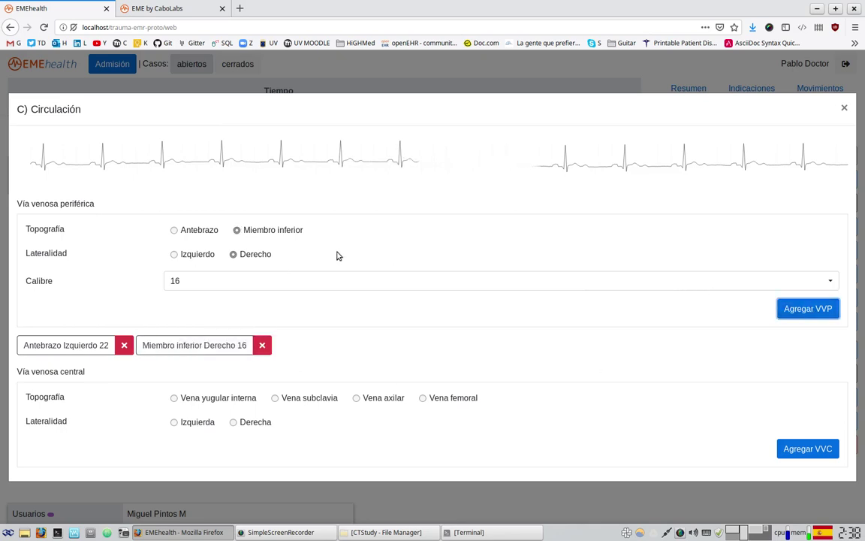
{"action": "scroll", "coordinate": [513, 396], "scroll_direction": "down", "scroll_amount": 5}
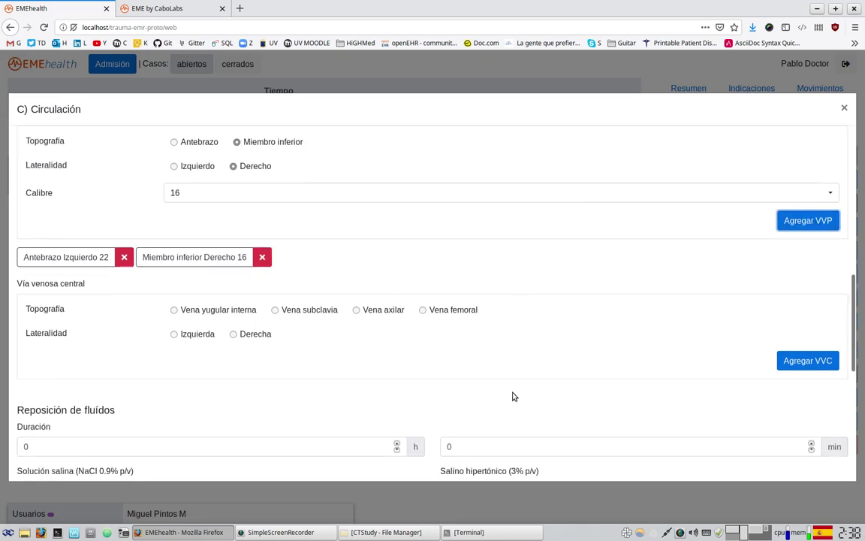
- Enter 'rtyurtuyr' under Información adicional and save the Circulación form
{"action": "scroll", "coordinate": [513, 395], "scroll_direction": "down", "scroll_amount": 5}
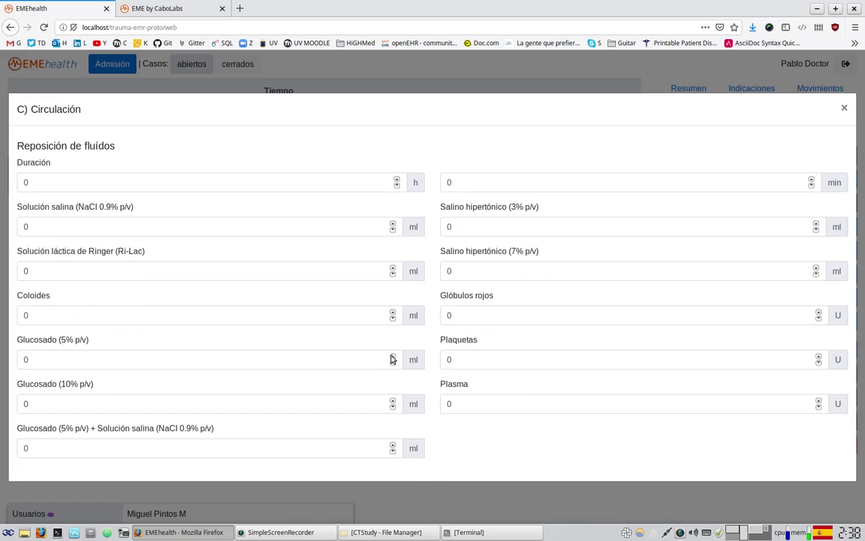
{"action": "left_click", "coordinate": [124, 180]}
{"action": "left_click", "coordinate": [38, 229]}
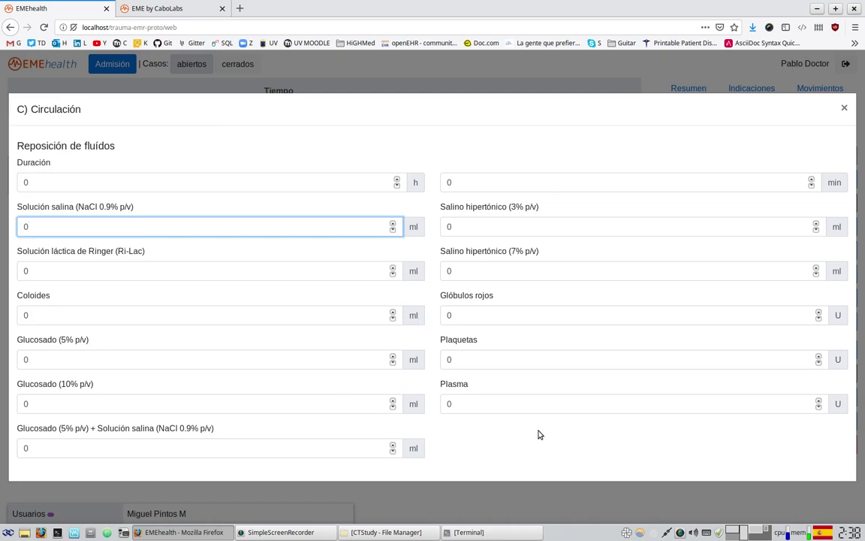
{"action": "scroll", "coordinate": [539, 434], "scroll_direction": "down", "scroll_amount": 2}
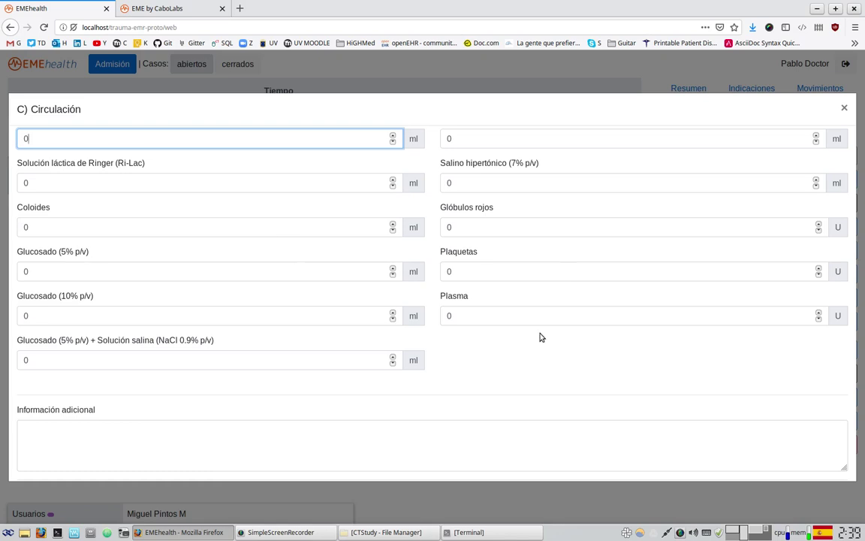
{"action": "scroll", "coordinate": [539, 337], "scroll_direction": "down", "scroll_amount": 2}
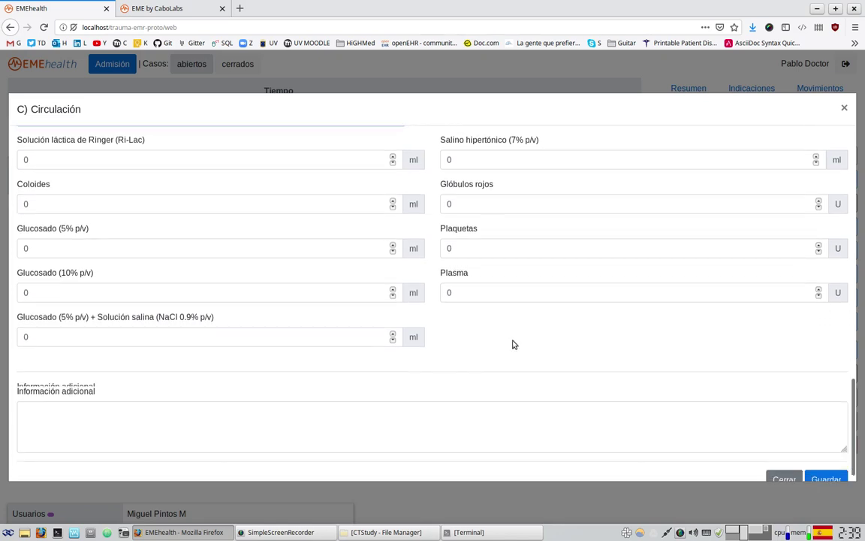
{"action": "left_click", "coordinate": [254, 399]}
{"action": "type", "text": "rtyurtuyr"}
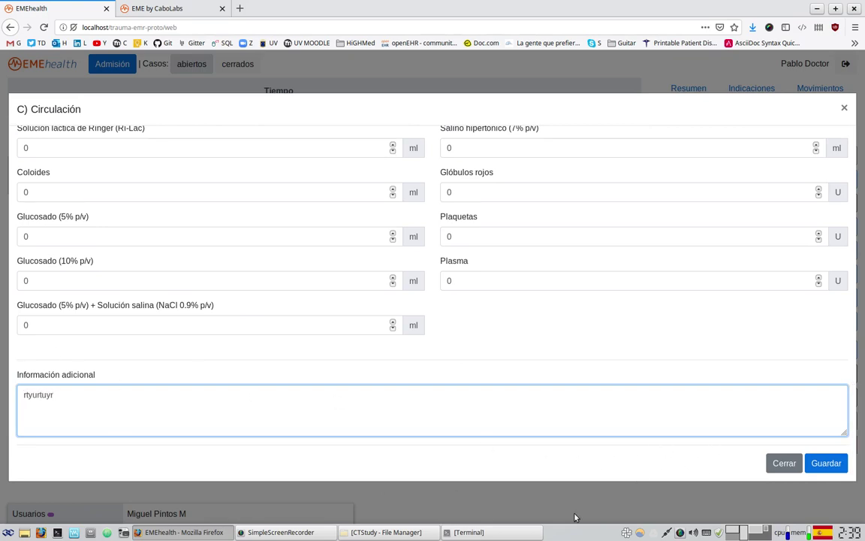
{"action": "left_click", "coordinate": [826, 462]}
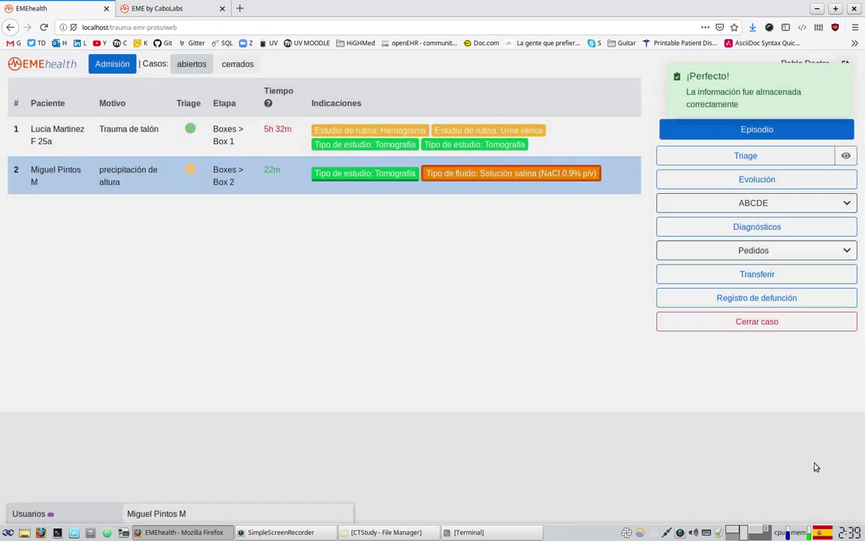
{"action": "left_click", "coordinate": [745, 205]}
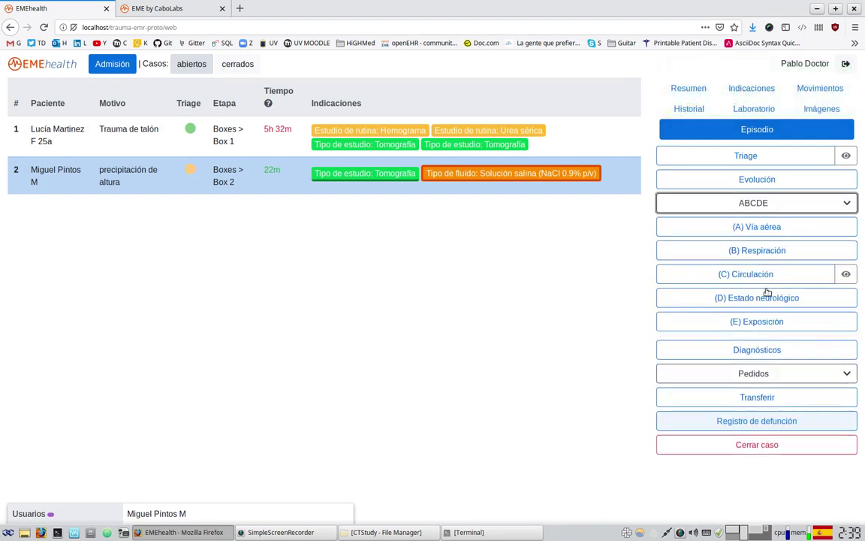
{"action": "left_click", "coordinate": [848, 275]}
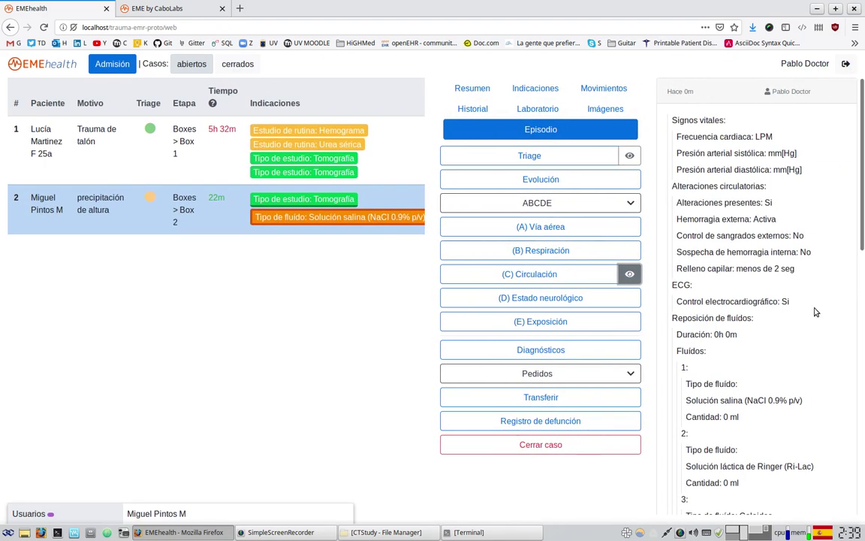
{"action": "left_click_drag", "start_coordinate": [670, 125], "coordinate": [759, 330]}
{"action": "scroll", "coordinate": [766, 350], "scroll_direction": "down", "scroll_amount": 2}
{"action": "scroll", "coordinate": [774, 409], "scroll_direction": "down", "scroll_amount": 2}
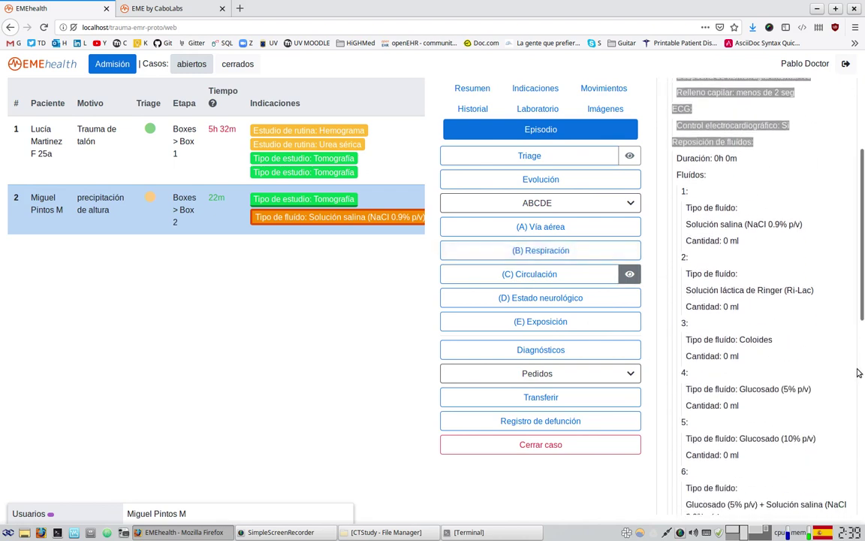
{"action": "scroll", "coordinate": [859, 371], "scroll_direction": "down", "scroll_amount": 4}
{"action": "scroll", "coordinate": [861, 381], "scroll_direction": "up", "scroll_amount": 8}
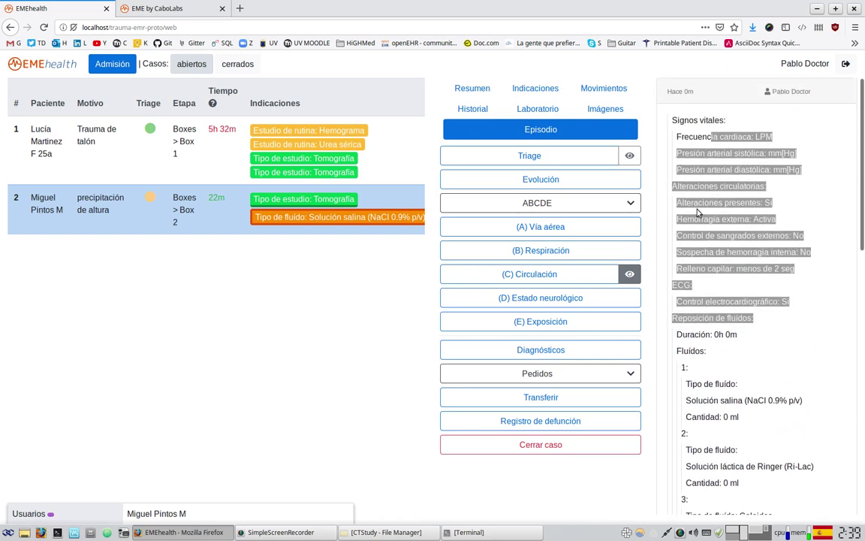
{"action": "left_click", "coordinate": [769, 328]}
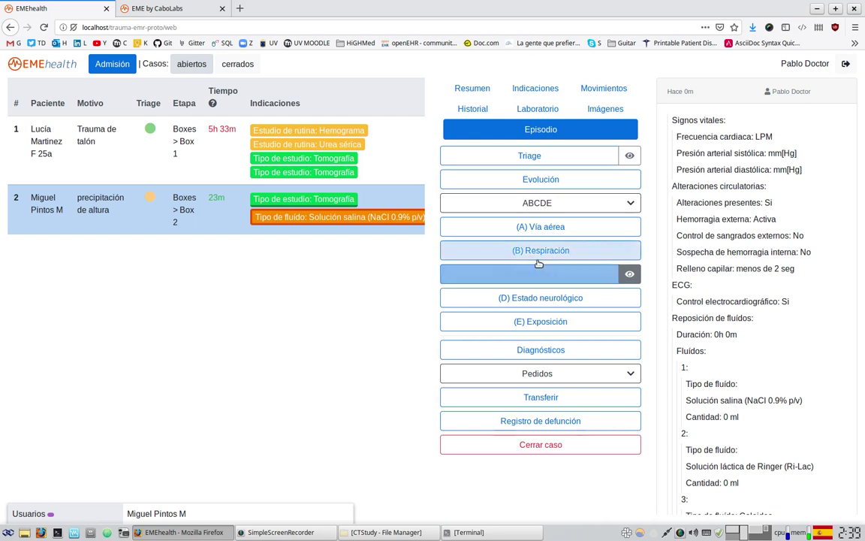
{"action": "left_click_drag", "start_coordinate": [754, 161], "coordinate": [772, 328]}
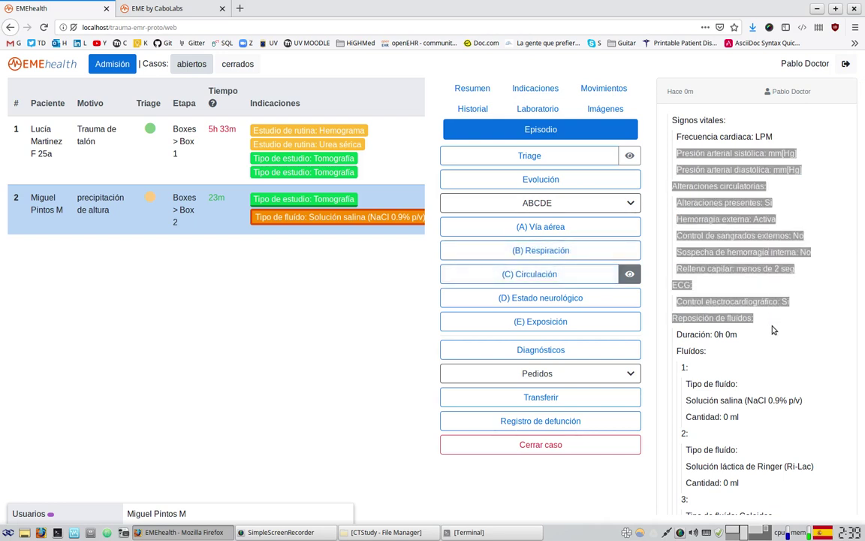
{"action": "left_click", "coordinate": [773, 328]}
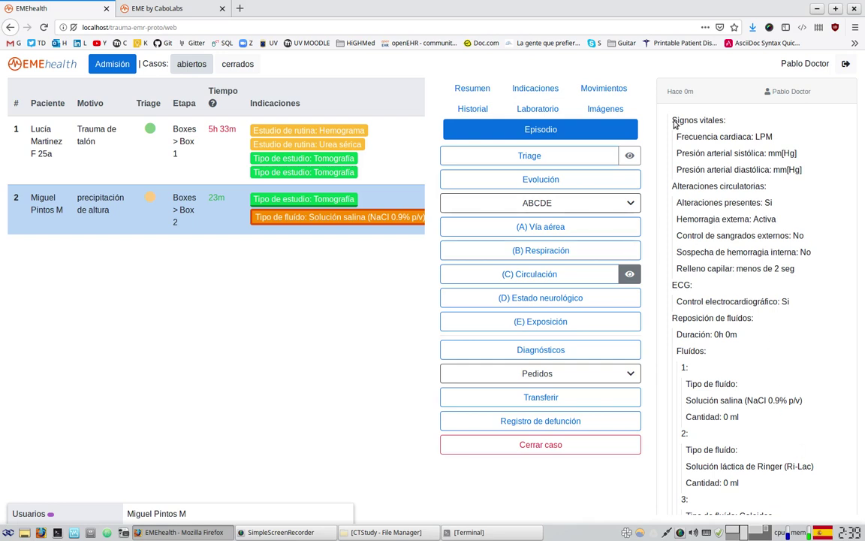
{"action": "left_click_drag", "start_coordinate": [673, 122], "coordinate": [768, 318]}
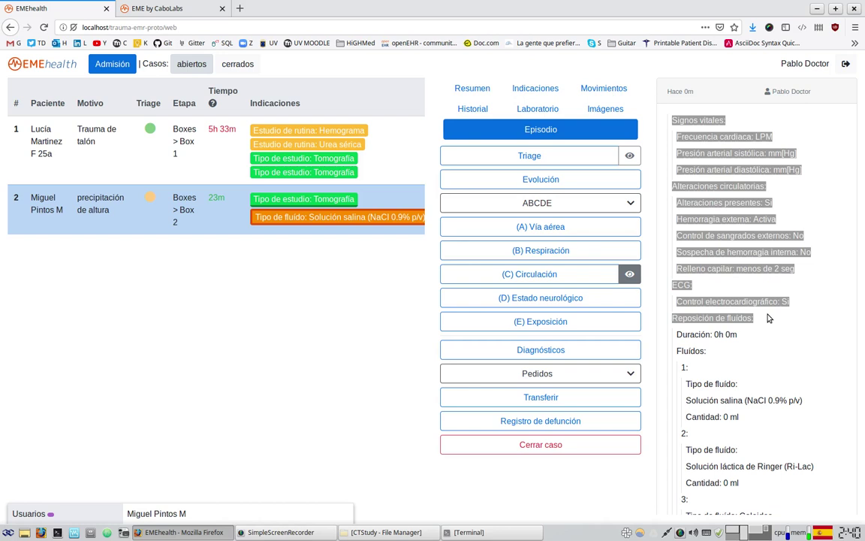
{"action": "triple_click", "coordinate": [666, 91]}
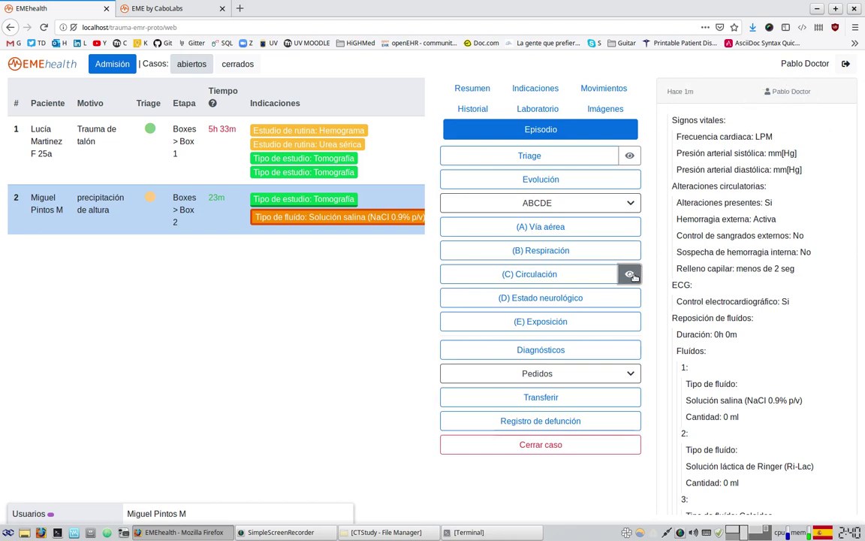
{"action": "triple_click", "coordinate": [675, 91]}
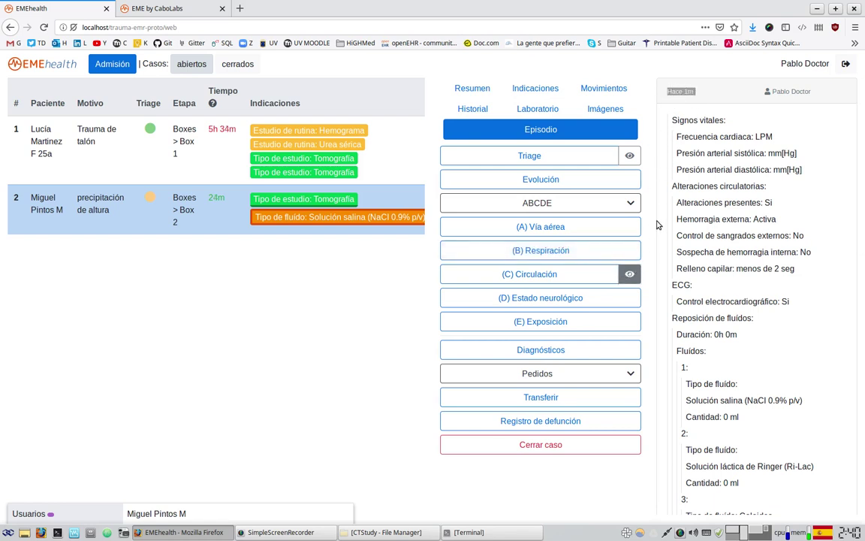
{"action": "left_click_drag", "start_coordinate": [671, 91], "coordinate": [706, 93]}
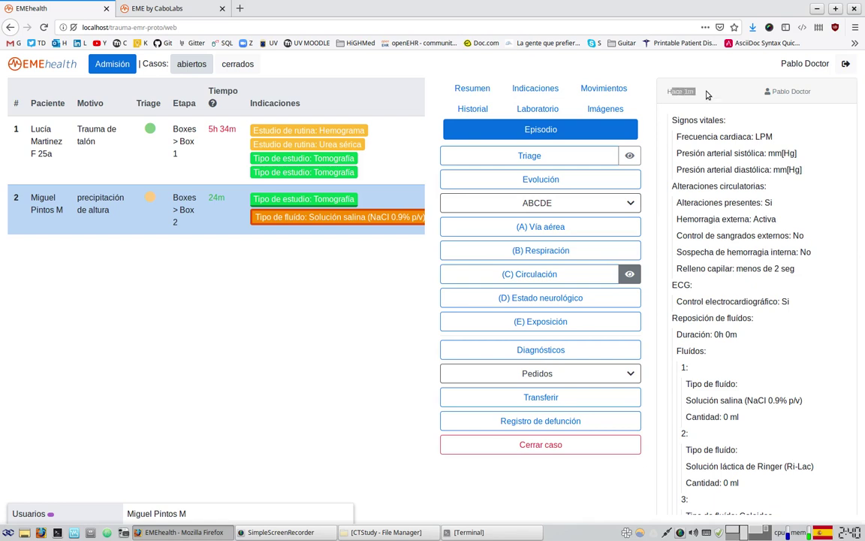
{"action": "left_click", "coordinate": [629, 156]}
{"action": "double_click", "coordinate": [688, 91]}
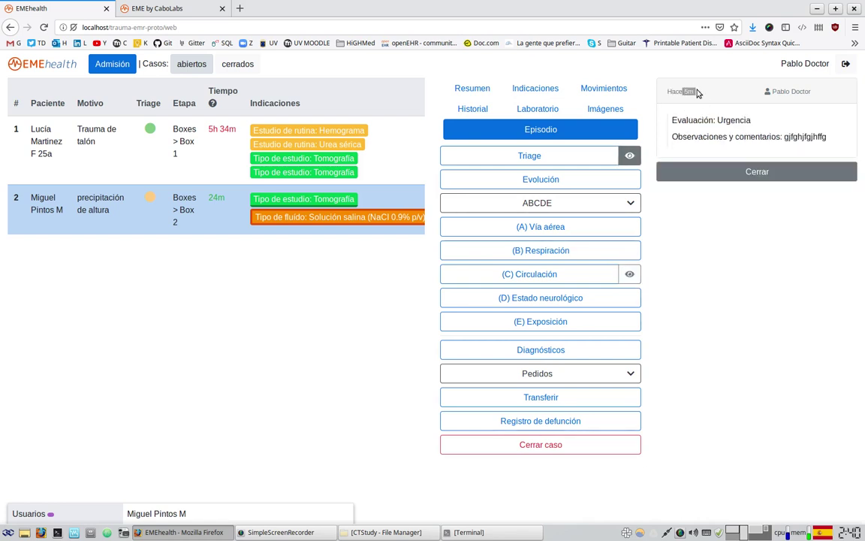
{"action": "left_click", "coordinate": [630, 273]}
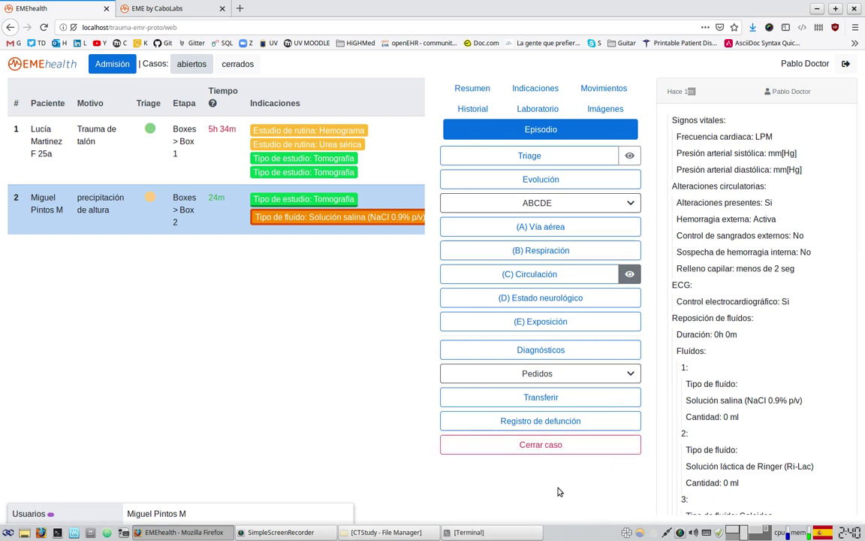
- Begin closing the fall-from-height case and enter the responsible physician's signature
{"action": "left_click", "coordinate": [557, 446]}
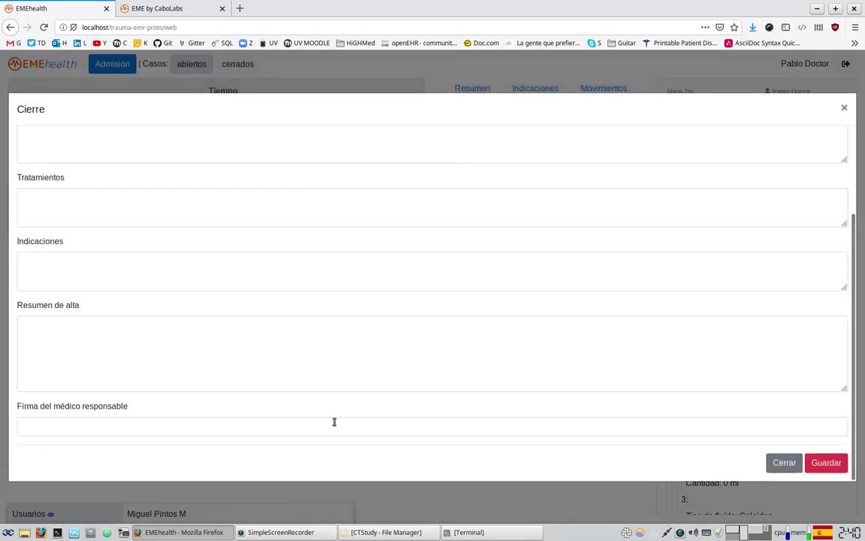
{"action": "scroll", "coordinate": [293, 426], "scroll_direction": "up", "scroll_amount": 3}
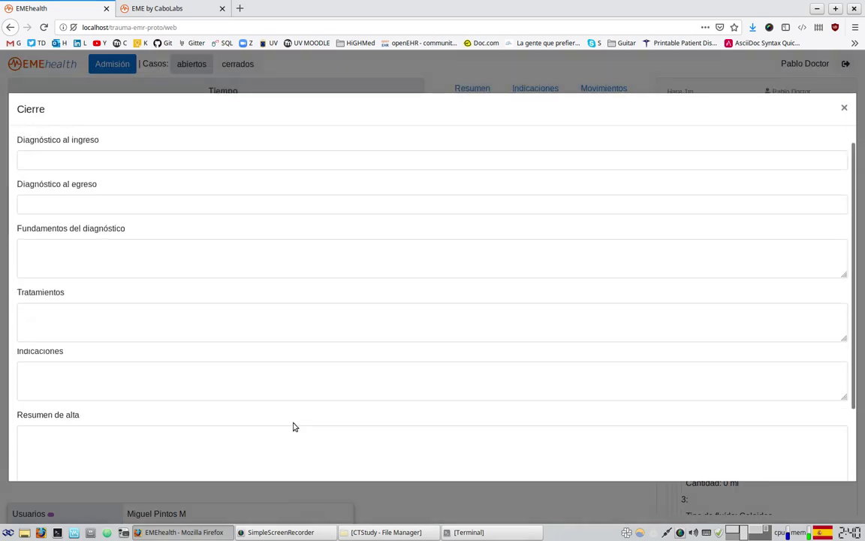
{"action": "left_click", "coordinate": [103, 274]}
{"action": "scroll", "coordinate": [244, 411], "scroll_direction": "down", "scroll_amount": 3}
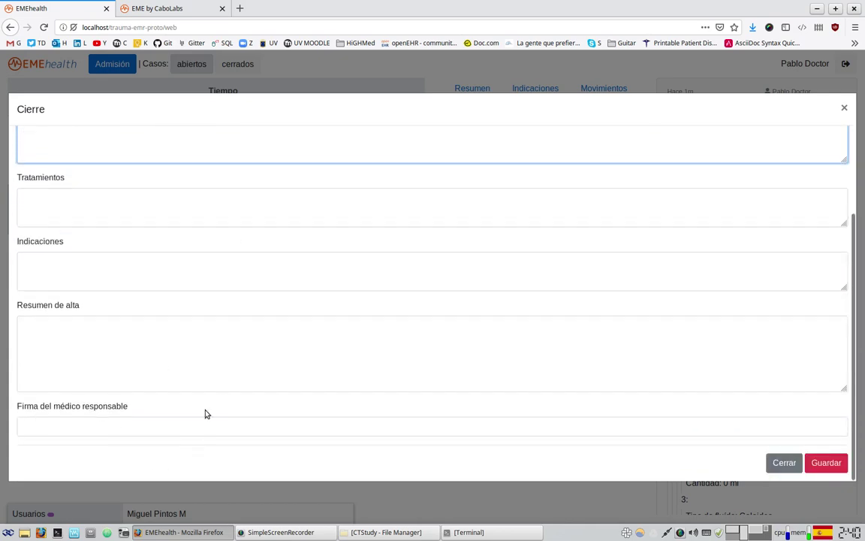
{"action": "left_click", "coordinate": [57, 425]}
{"action": "type", "text": "••••••"}
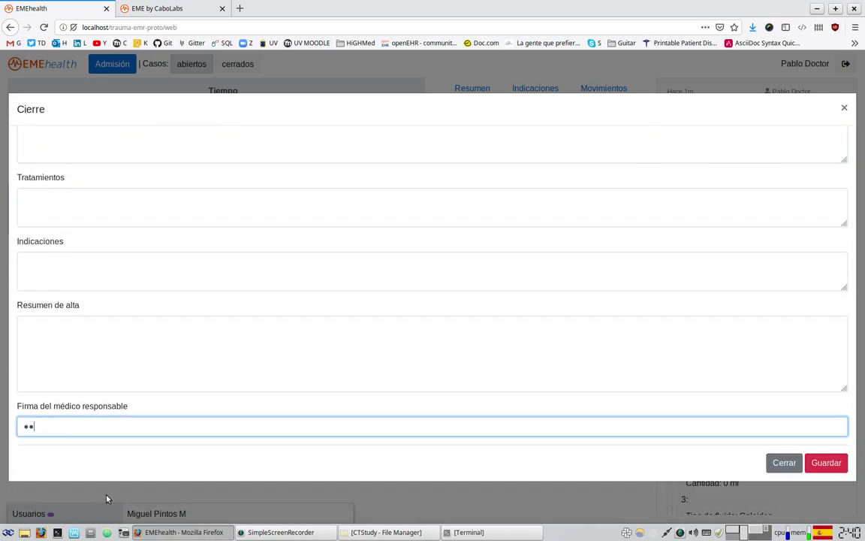
{"action": "type", "text": "•••"}
- Enter discharge summary 'utyit', save the closure form and confirm closing the case
{"action": "left_click", "coordinate": [74, 355]}
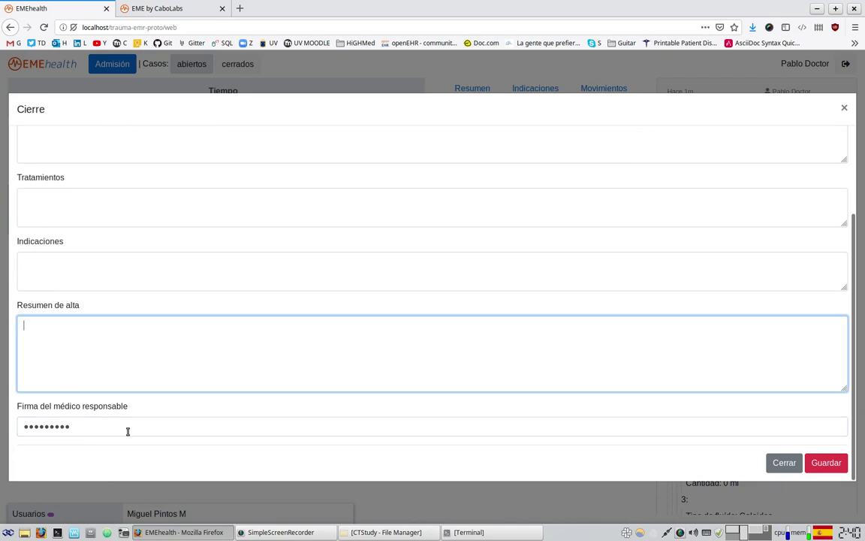
{"action": "type", "text": "utyitut"}
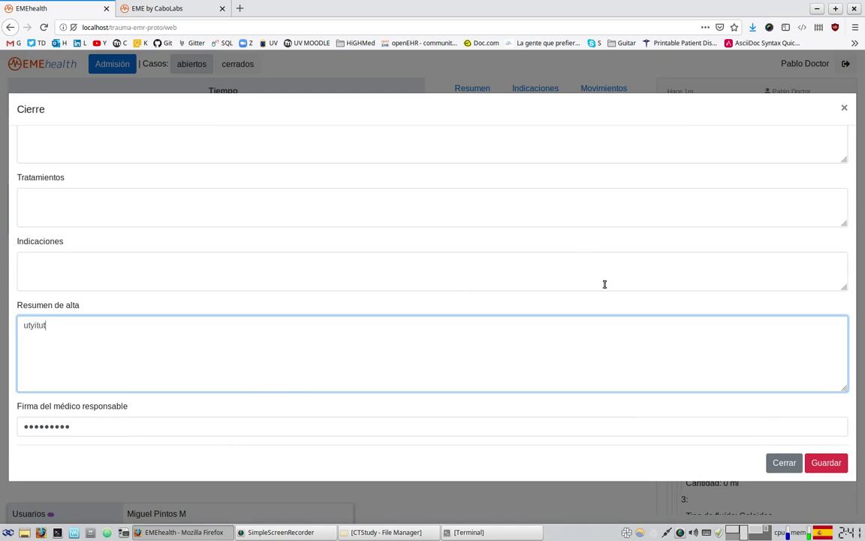
{"action": "left_click", "coordinate": [819, 465]}
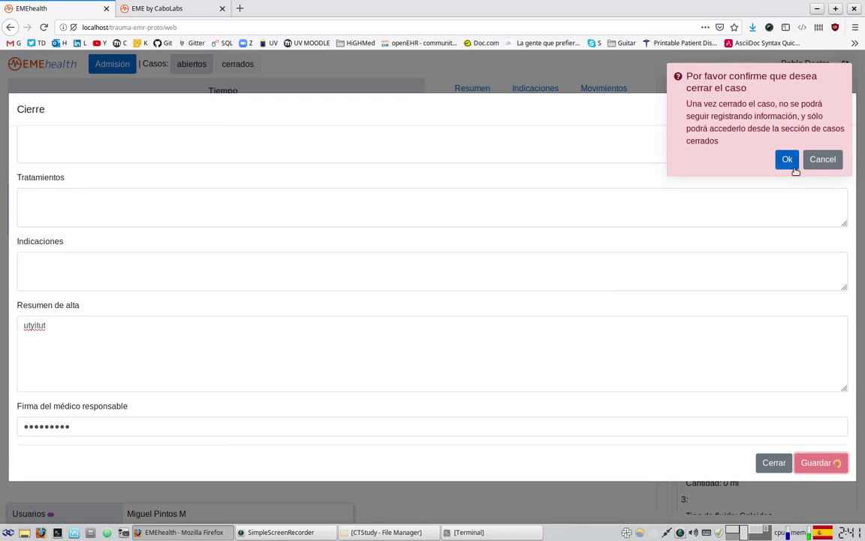
{"action": "left_click", "coordinate": [785, 160]}
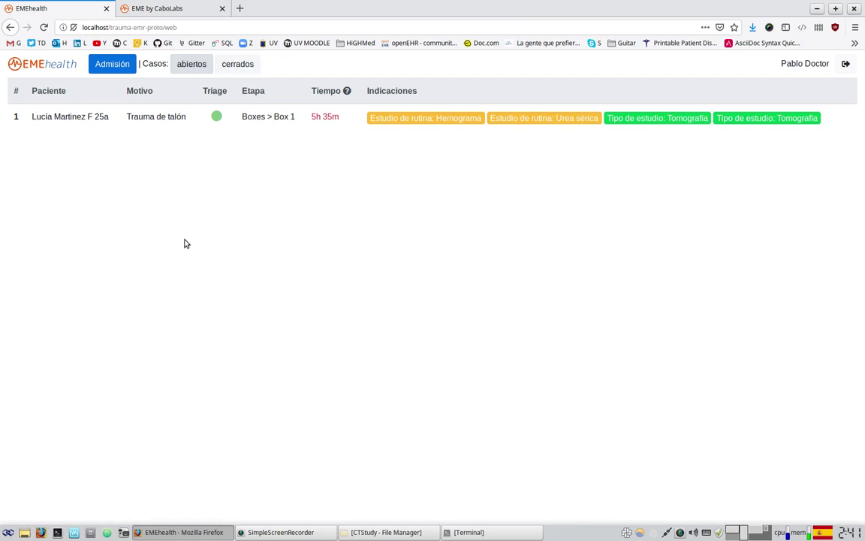
- Open the 'precipitación de altura' case's Reporte from the cerrados list
{"action": "left_click", "coordinate": [234, 65]}
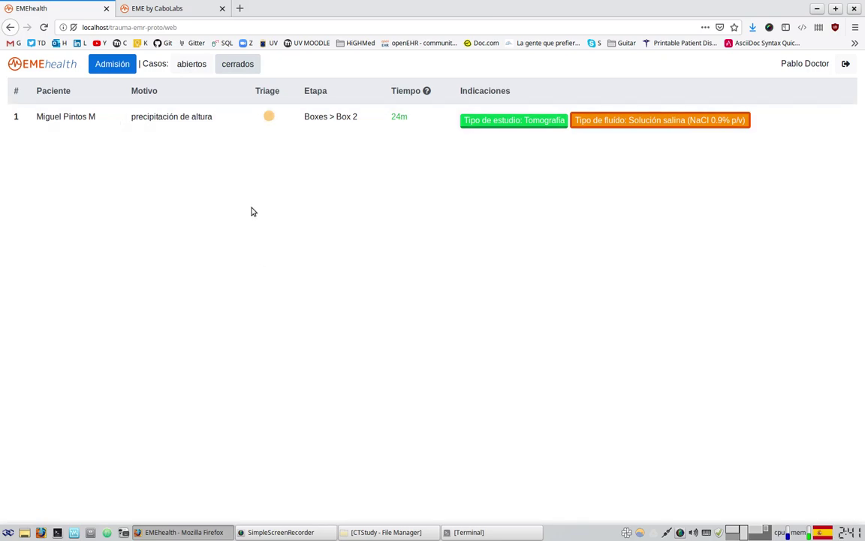
{"action": "left_click", "coordinate": [269, 118]}
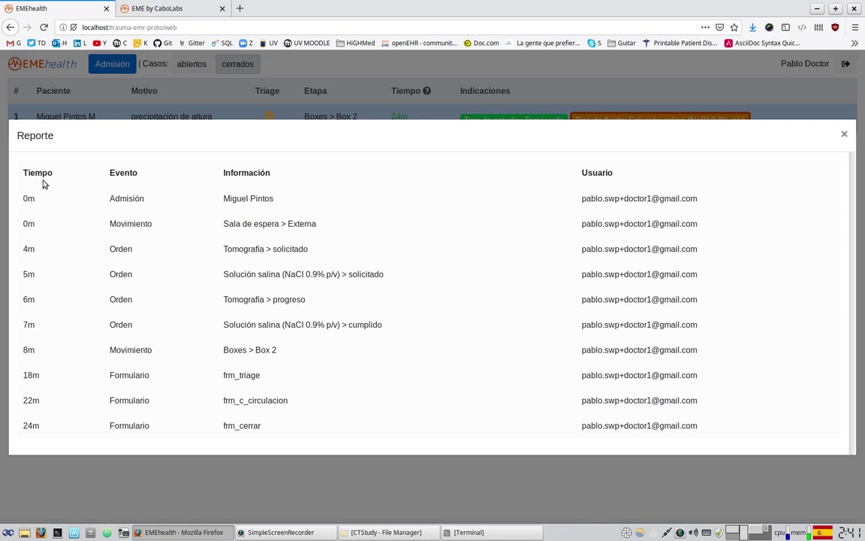
- Highlight the report's opening entries: the 0m Admisión with its patient info and recorder, and the waiting-room move
{"action": "left_click_drag", "start_coordinate": [26, 199], "coordinate": [297, 201]}
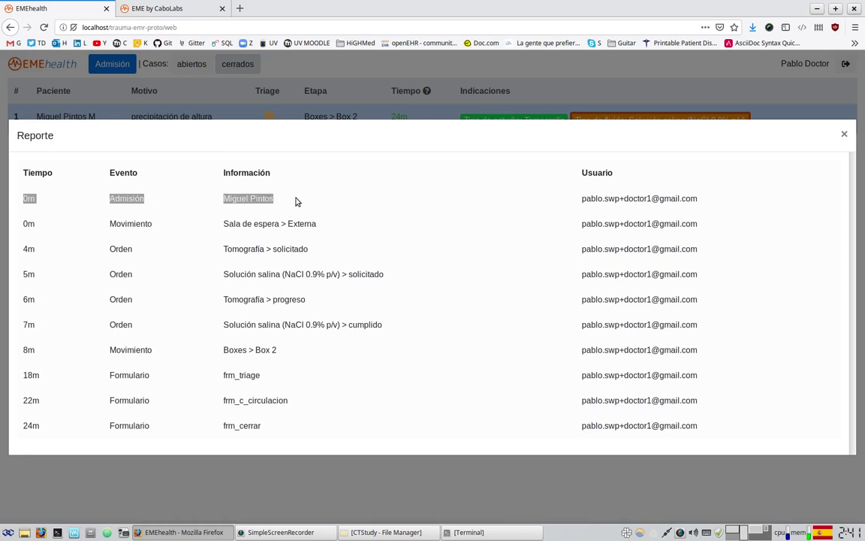
{"action": "double_click", "coordinate": [27, 224]}
{"action": "left_click_drag", "start_coordinate": [180, 216], "coordinate": [320, 229]}
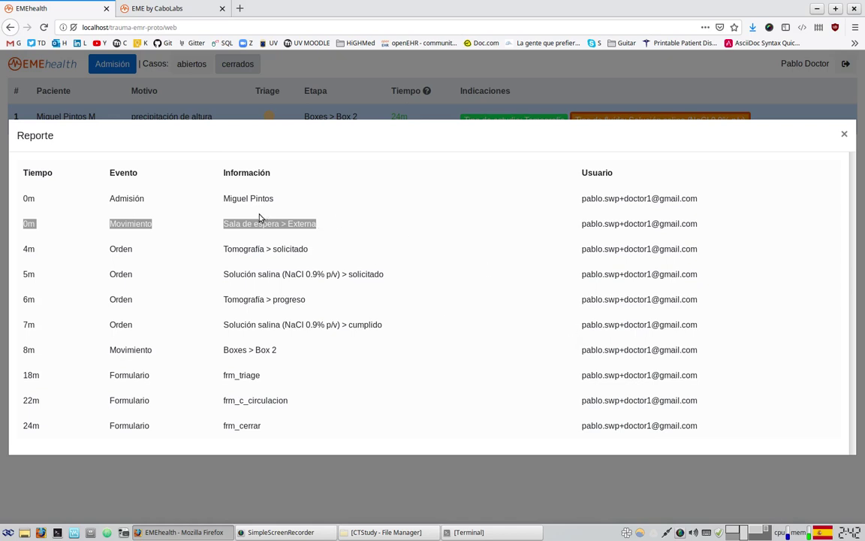
{"action": "double_click", "coordinate": [27, 198]}
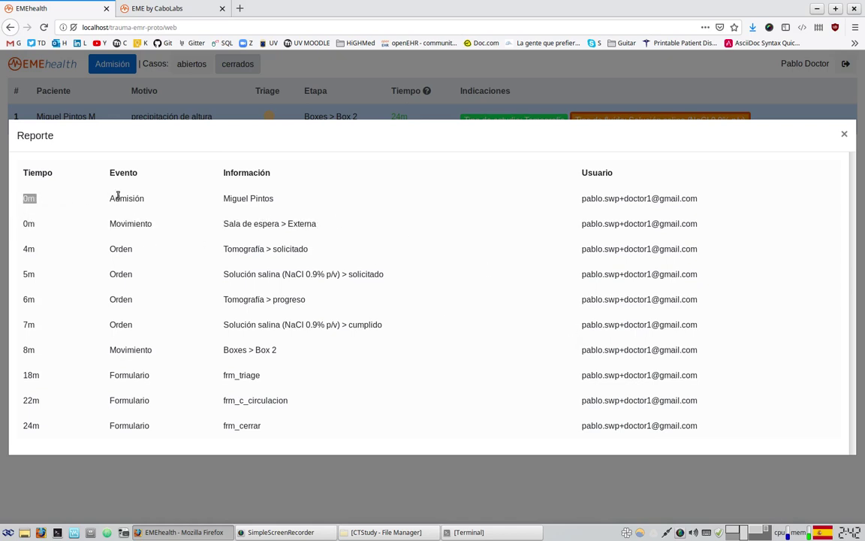
{"action": "left_click_drag", "start_coordinate": [119, 198], "coordinate": [145, 199]}
{"action": "left_click_drag", "start_coordinate": [230, 199], "coordinate": [270, 199]}
{"action": "left_click_drag", "start_coordinate": [590, 198], "coordinate": [703, 197]}
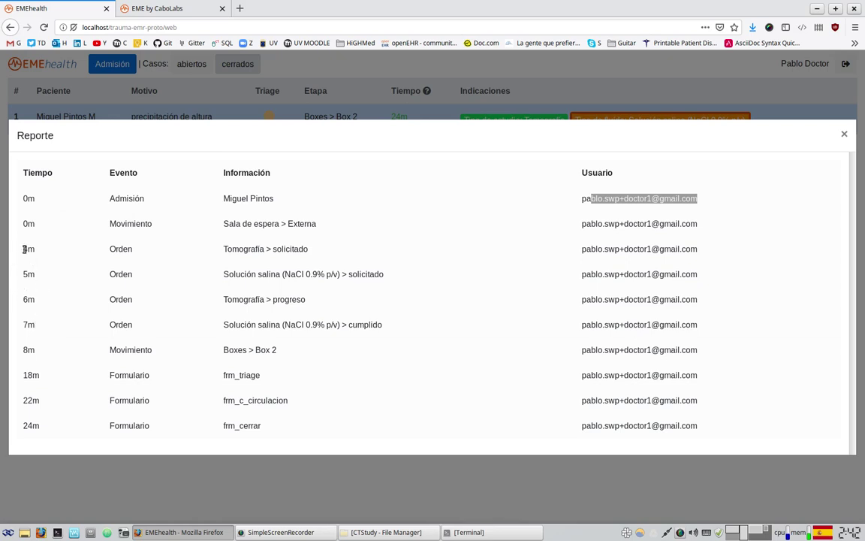
{"action": "left_click", "coordinate": [223, 267]}
- Highlight the order entries: tomography request, 5m saline request, tomography progress, and the saline's cumplido status
{"action": "left_click_drag", "start_coordinate": [226, 248], "coordinate": [310, 249]}
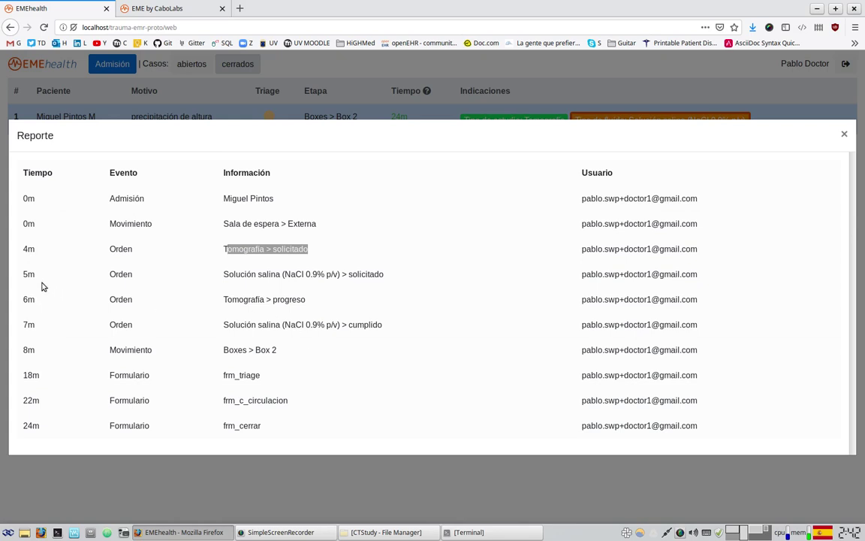
{"action": "left_click_drag", "start_coordinate": [28, 274], "coordinate": [35, 274]}
{"action": "left_click_drag", "start_coordinate": [228, 274], "coordinate": [358, 274]}
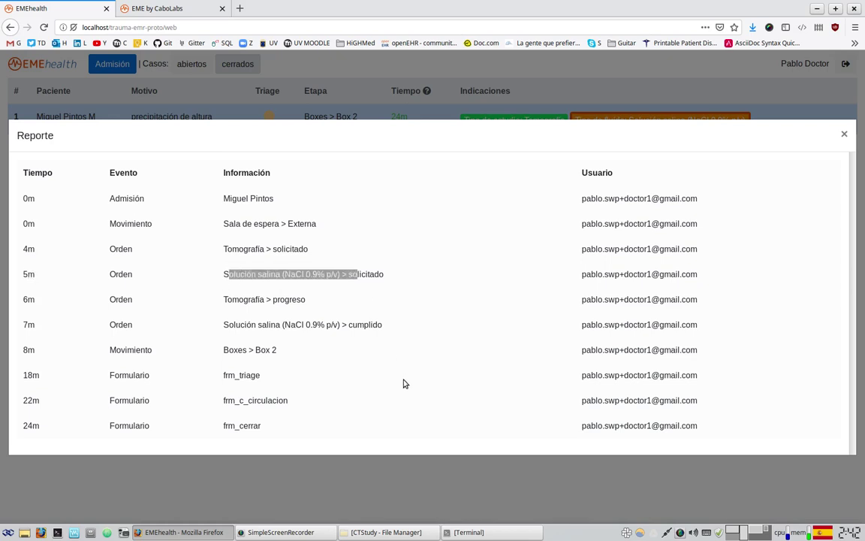
{"action": "left_click", "coordinate": [28, 299]}
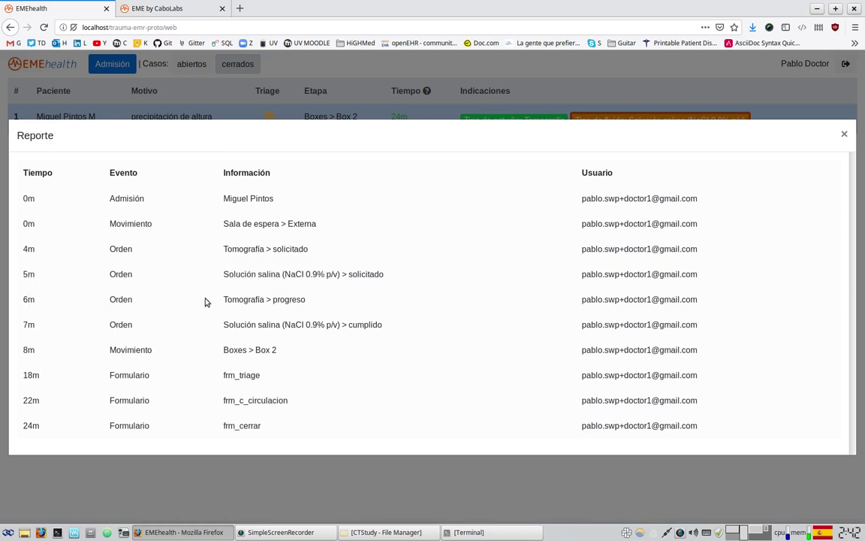
{"action": "left_click_drag", "start_coordinate": [233, 299], "coordinate": [304, 298]}
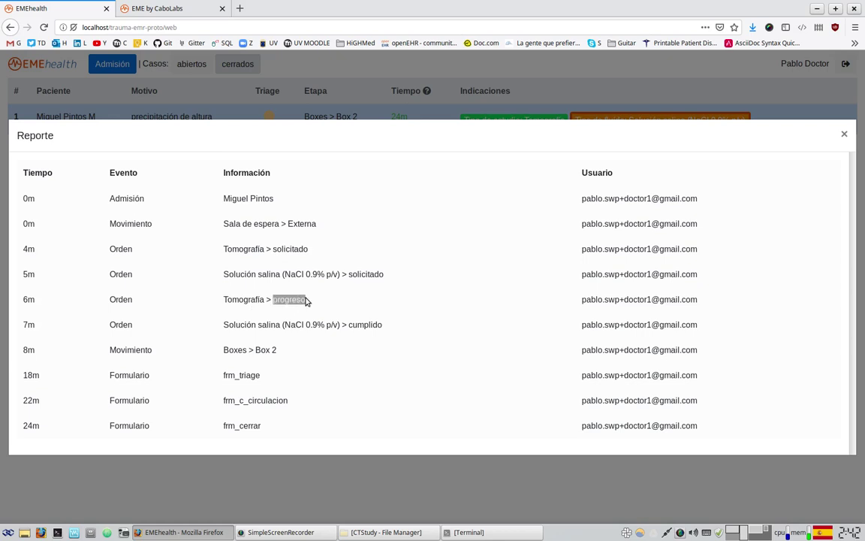
{"action": "left_click_drag", "start_coordinate": [30, 324], "coordinate": [374, 324]}
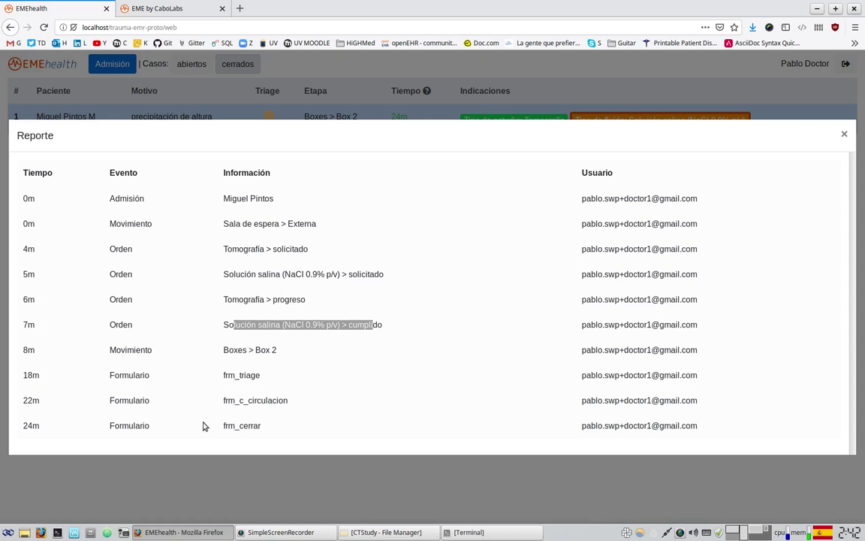
{"action": "left_click", "coordinate": [287, 362]}
{"action": "left_click_drag", "start_coordinate": [248, 327], "coordinate": [366, 324]}
{"action": "left_click_drag", "start_coordinate": [240, 274], "coordinate": [317, 274]}
{"action": "left_click_drag", "start_coordinate": [275, 324], "coordinate": [381, 328]}
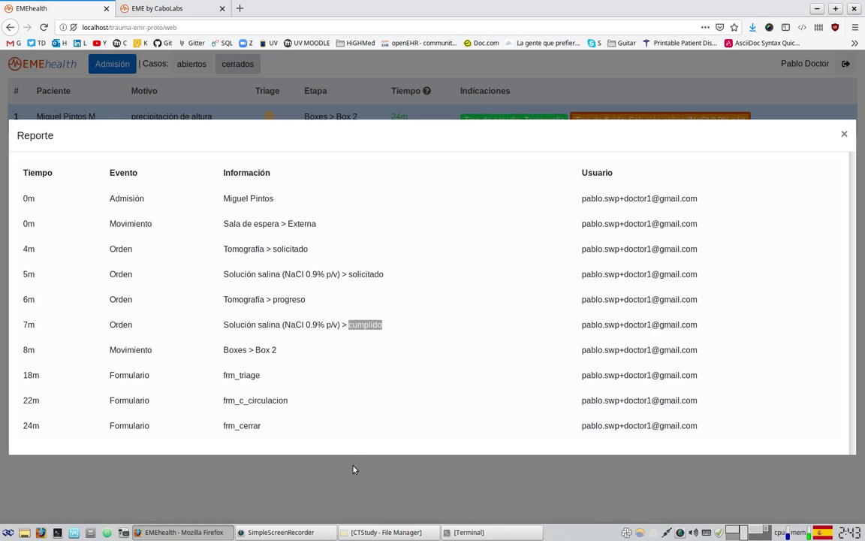
- Highlight the move to Boxes > Box 2 and the frm_triage, frm_c_circulacion and frm_cerrar form entries
{"action": "left_click_drag", "start_coordinate": [27, 350], "coordinate": [277, 349]}
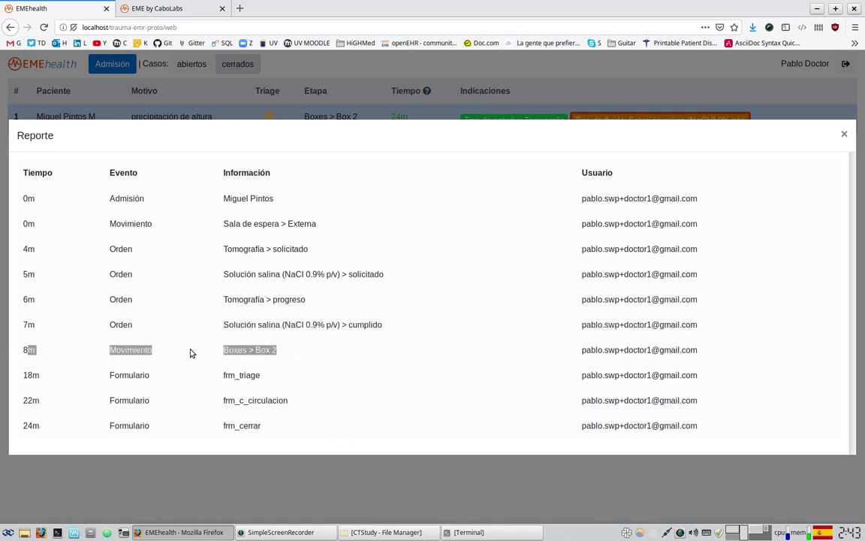
{"action": "left_click", "coordinate": [226, 373]}
{"action": "double_click", "coordinate": [226, 373]}
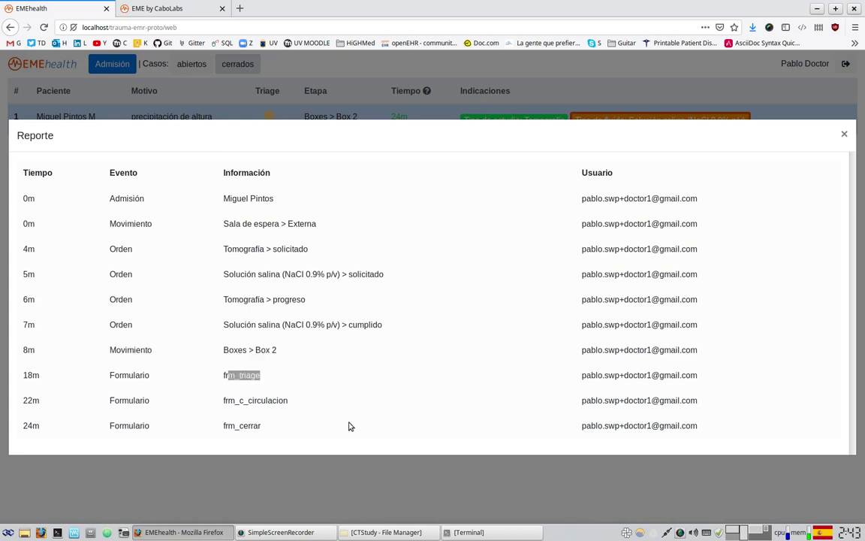
{"action": "left_click", "coordinate": [228, 400]}
{"action": "double_click", "coordinate": [228, 400]}
{"action": "left_click", "coordinate": [226, 424]}
{"action": "left_click_drag", "start_coordinate": [226, 424], "coordinate": [271, 425]}
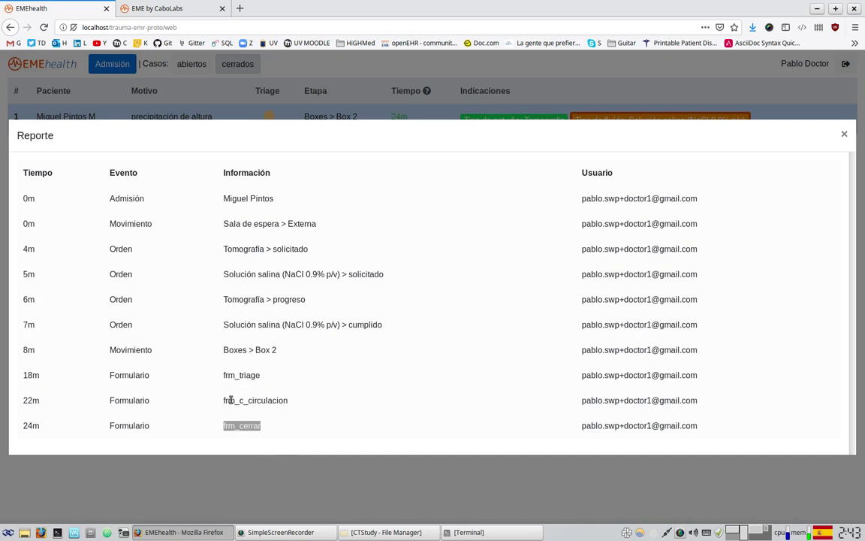
{"action": "left_click_drag", "start_coordinate": [225, 401], "coordinate": [281, 400]}
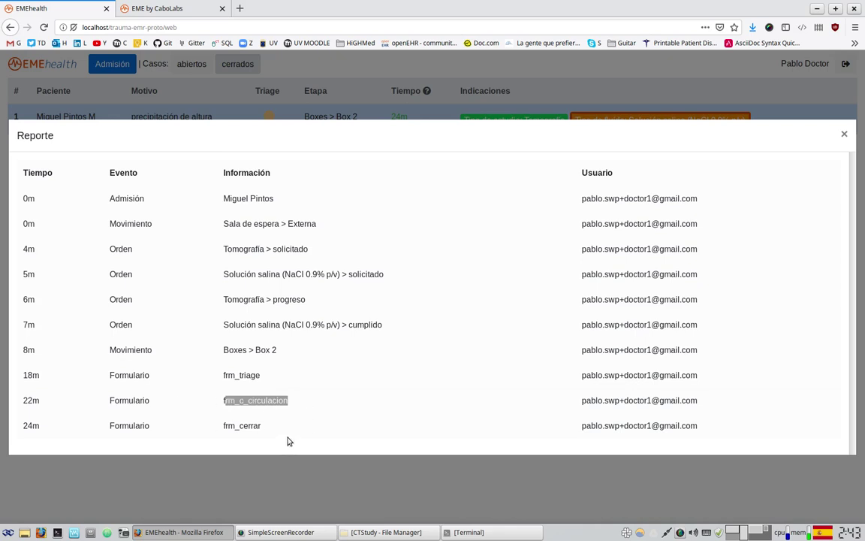
{"action": "left_click", "coordinate": [232, 375]}
{"action": "double_click", "coordinate": [234, 375]}
{"action": "left_click", "coordinate": [231, 402]}
{"action": "left_click_drag", "start_coordinate": [231, 402], "coordinate": [282, 399]}
{"action": "left_click_drag", "start_coordinate": [229, 426], "coordinate": [272, 426]}
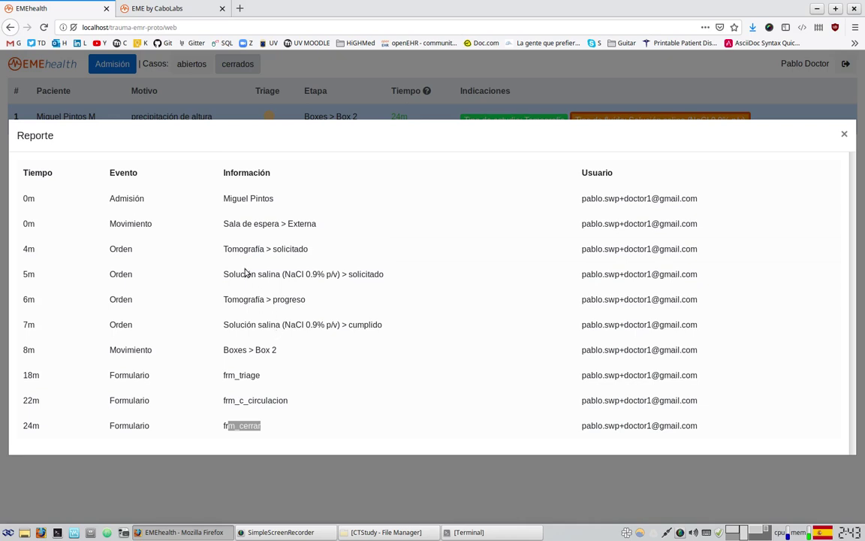
- Point out the salina and Tomografía orders again, then close the report and list the abiertos cases
{"action": "left_click_drag", "start_coordinate": [236, 273], "coordinate": [223, 274]}
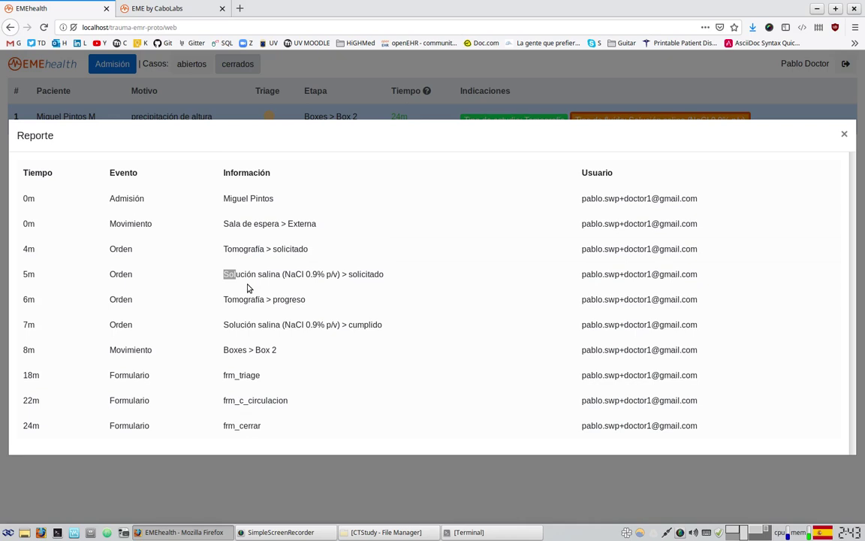
{"action": "double_click", "coordinate": [265, 277]}
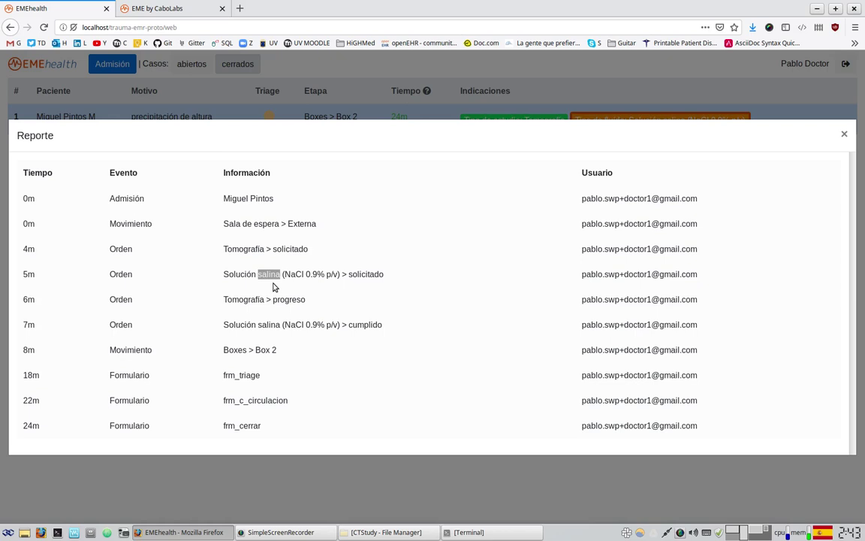
{"action": "double_click", "coordinate": [246, 301]}
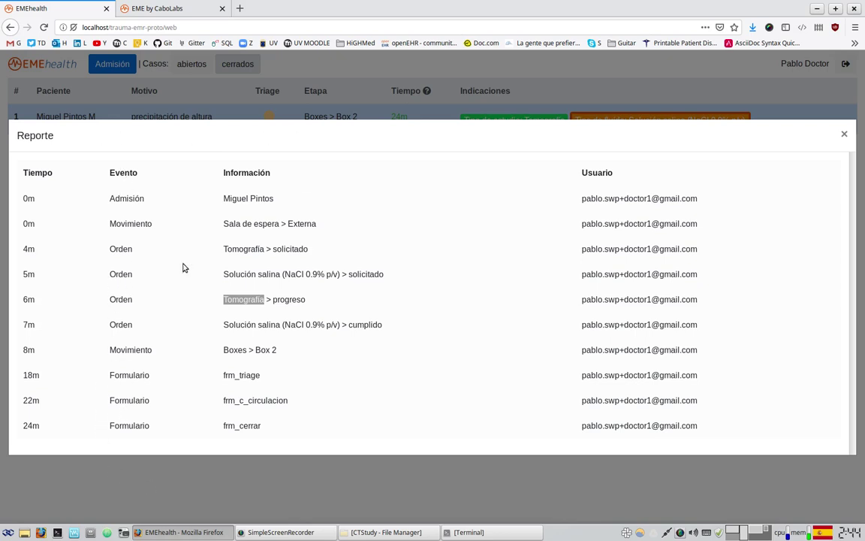
{"action": "left_click_drag", "start_coordinate": [112, 250], "coordinate": [150, 348]}
{"action": "left_click", "coordinate": [117, 378]}
{"action": "left_click_drag", "start_coordinate": [120, 375], "coordinate": [146, 376]}
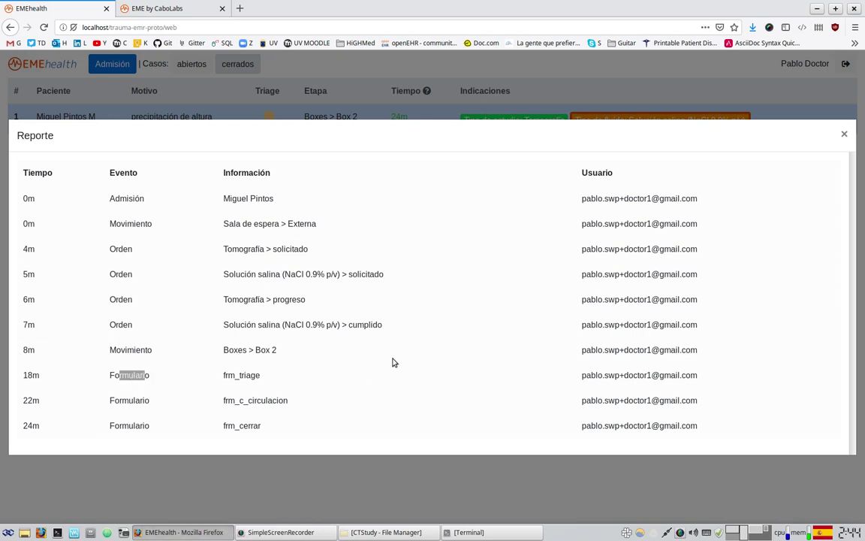
{"action": "left_click", "coordinate": [329, 97]}
{"action": "left_click", "coordinate": [203, 66]}
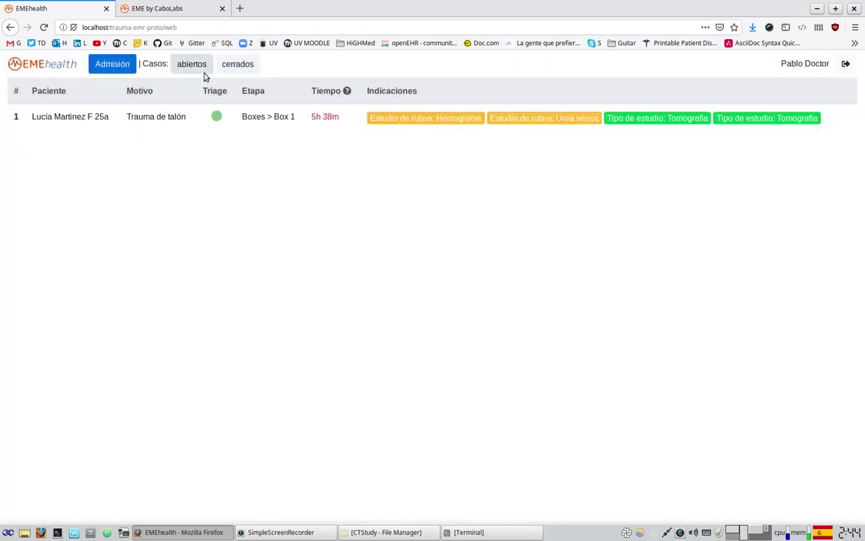
- Start the chat server from its folder with 'node index.js local', then return to EMEhealth
{"action": "left_click", "coordinate": [468, 532]}
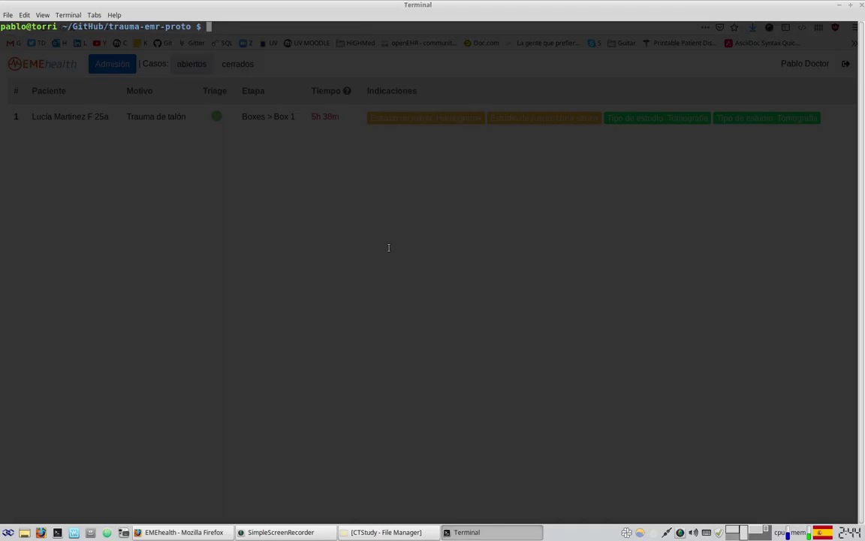
{"action": "type", "text": "cd "}
{"action": "type", "text": "ehr"}
{"action": "key", "text": "BackSpace"}
{"action": "key", "text": "BackSpace"}
{"action": "key", "text": "BackSpace"}
{"action": "type", "text": "ch"}
{"action": "key", "text": "Tab"}
{"action": "key", "text": "Return"}
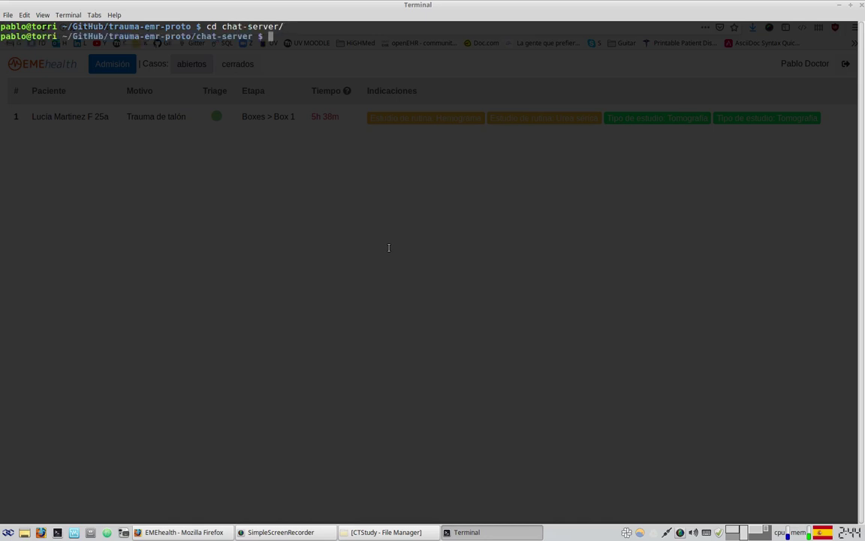
{"action": "type", "text": "node in"}
{"action": "key", "text": "Tab"}
{"action": "type", "text": "local"}
{"action": "key", "text": "Return"}
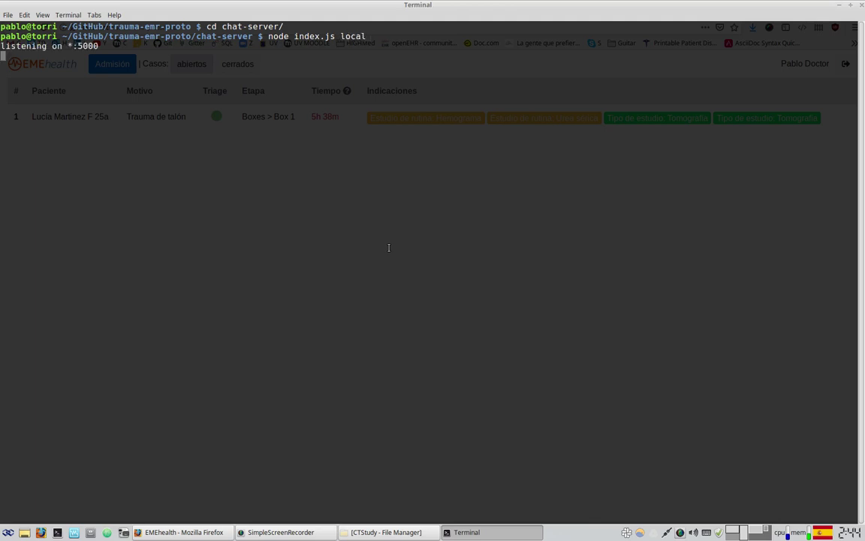
{"action": "left_click", "coordinate": [840, 7]}
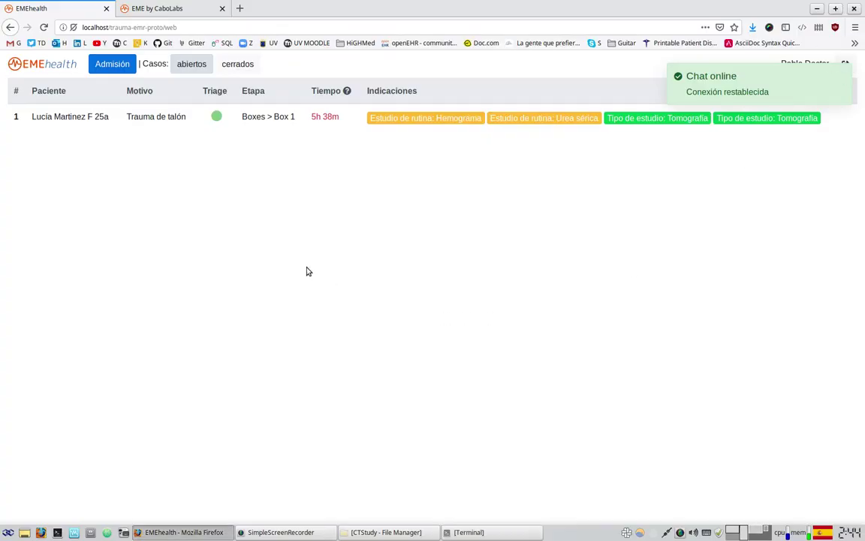
- Open the heel-trauma patient's case from the list and collapse and re-expand its chat panel
{"action": "left_click", "coordinate": [269, 131]}
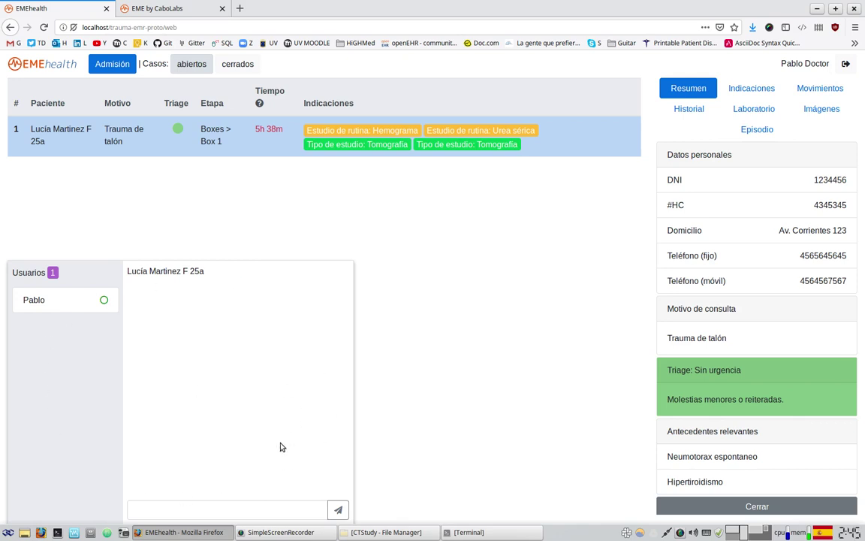
{"action": "left_click", "coordinate": [193, 275]}
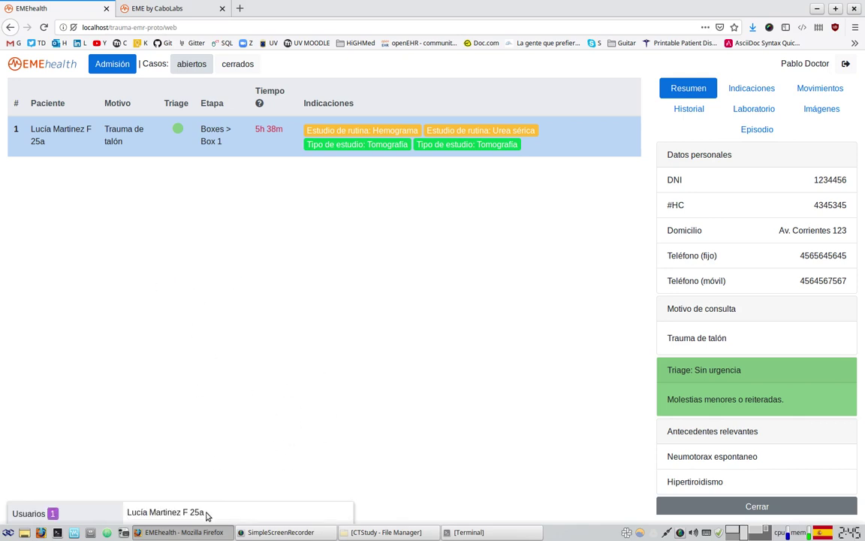
{"action": "left_click", "coordinate": [203, 514]}
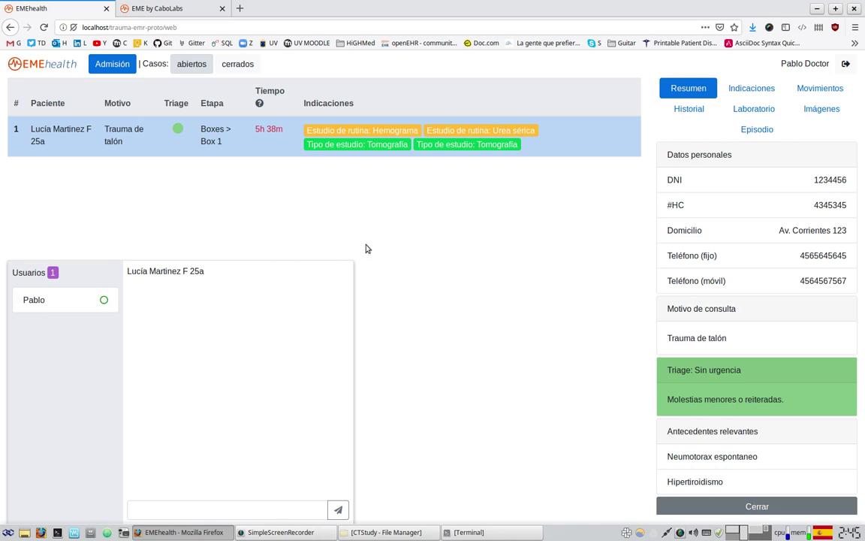
{"action": "left_click", "coordinate": [854, 27]}
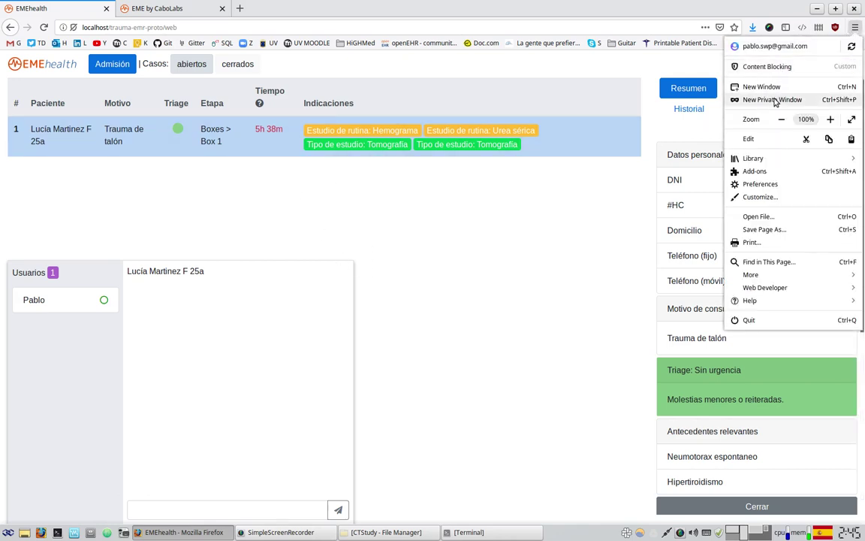
- Load the trauma-emr-proto login page from localhost in a new private window
{"action": "left_click", "coordinate": [744, 100]}
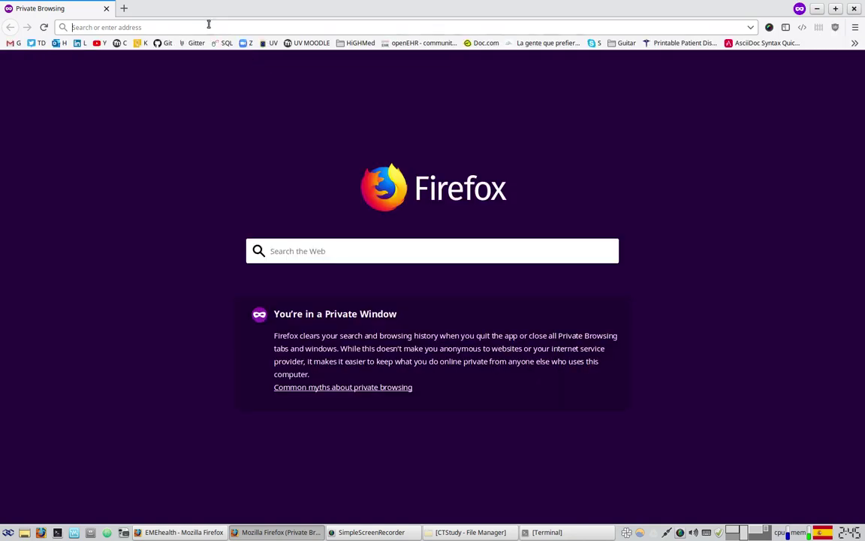
{"action": "type", "text": "localhost"}
{"action": "key", "text": "Return"}
{"action": "scroll", "coordinate": [87, 298], "scroll_direction": "down", "scroll_amount": 4}
{"action": "scroll", "coordinate": [87, 299], "scroll_direction": "down", "scroll_amount": 15}
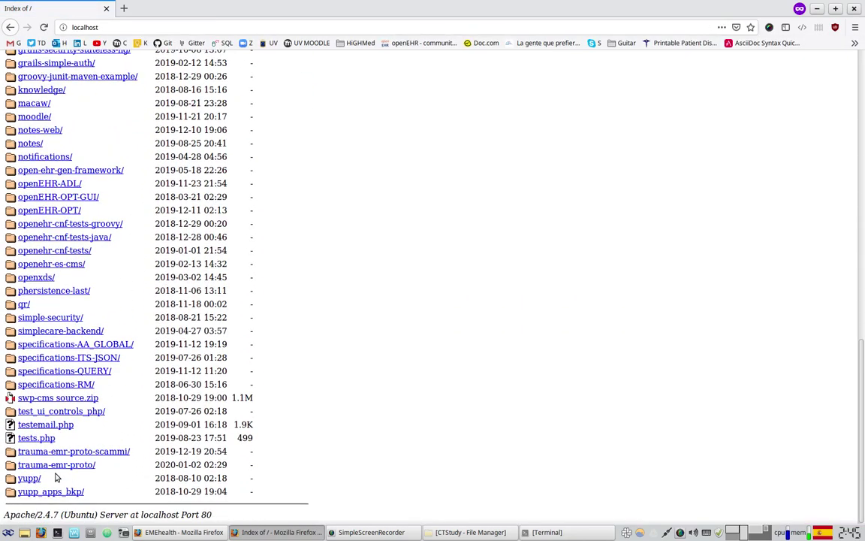
{"action": "left_click", "coordinate": [57, 466]}
- Enter the second doctor's login e-mail in the Email field
{"action": "left_click", "coordinate": [397, 246]}
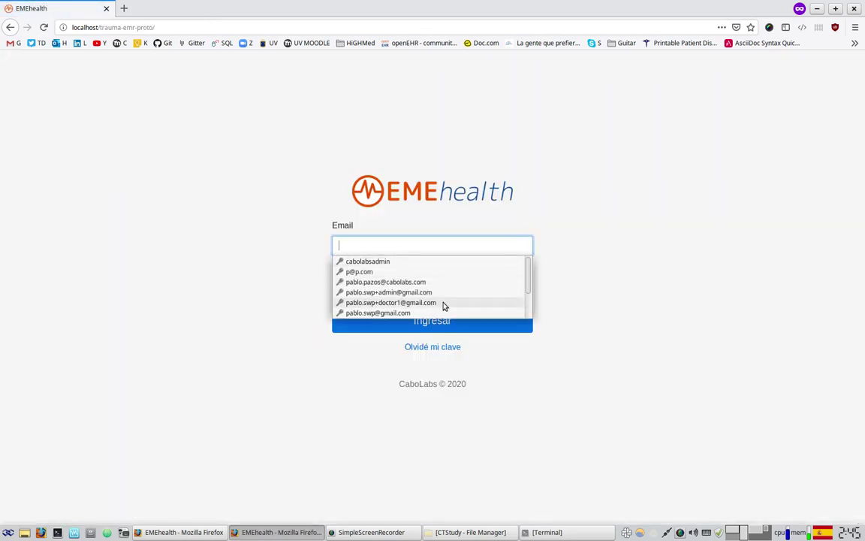
{"action": "scroll", "coordinate": [440, 297], "scroll_direction": "down", "scroll_amount": 2}
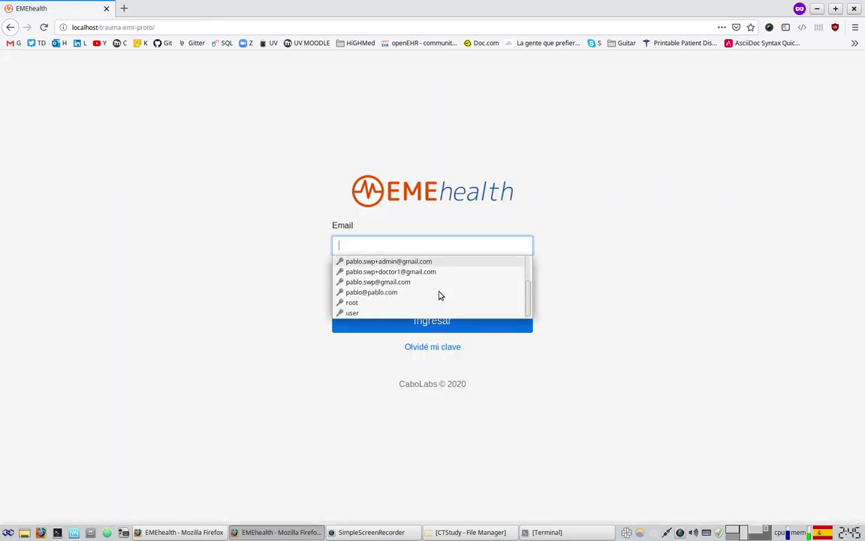
{"action": "scroll", "coordinate": [440, 295], "scroll_direction": "up", "scroll_amount": 3}
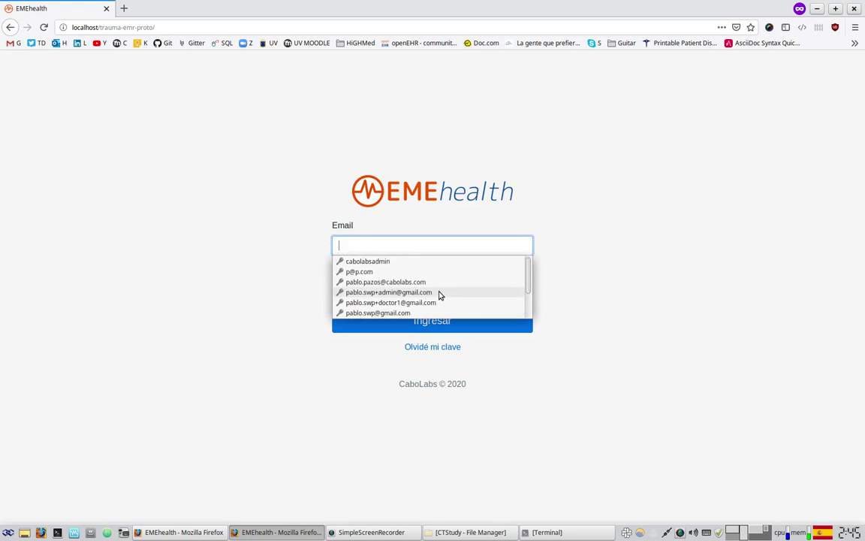
{"action": "left_click", "coordinate": [407, 243]}
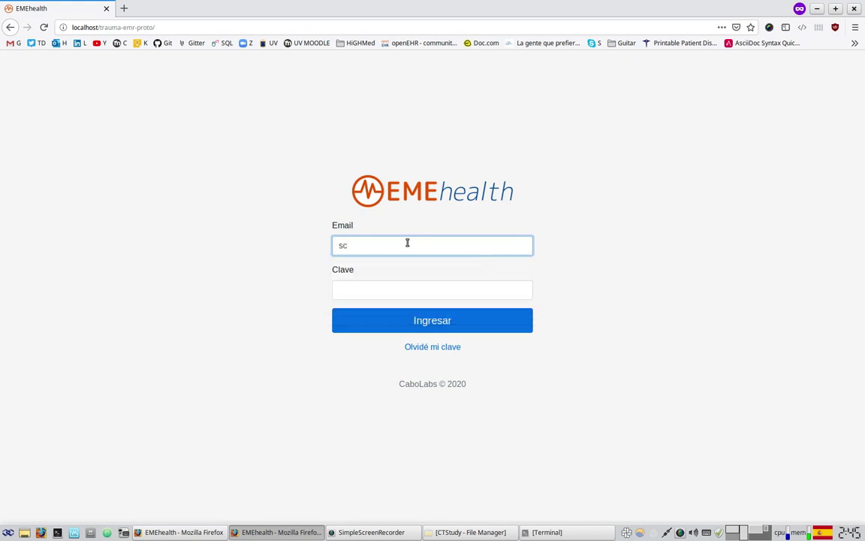
{"action": "key", "text": "Tab"}
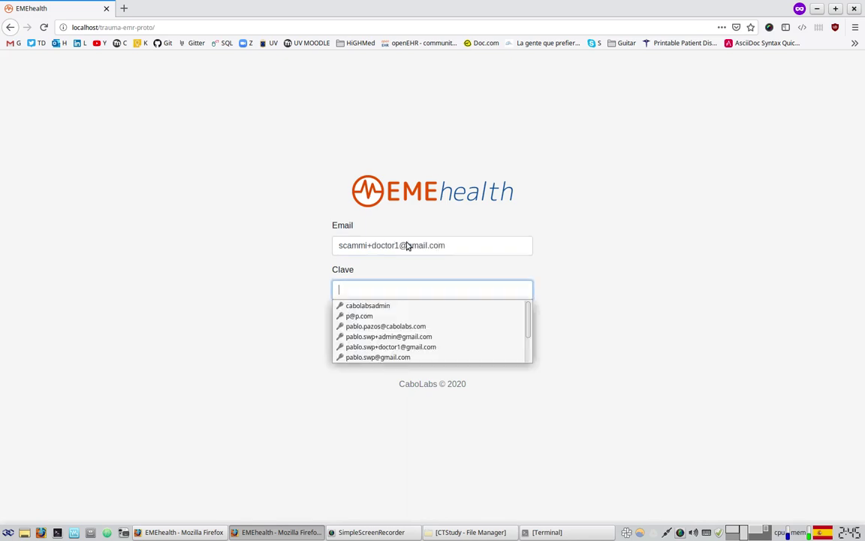
- Enter the password and log in, tile both windows side by side, and open the heel-trauma case on the right
{"action": "type", "text": "******"}
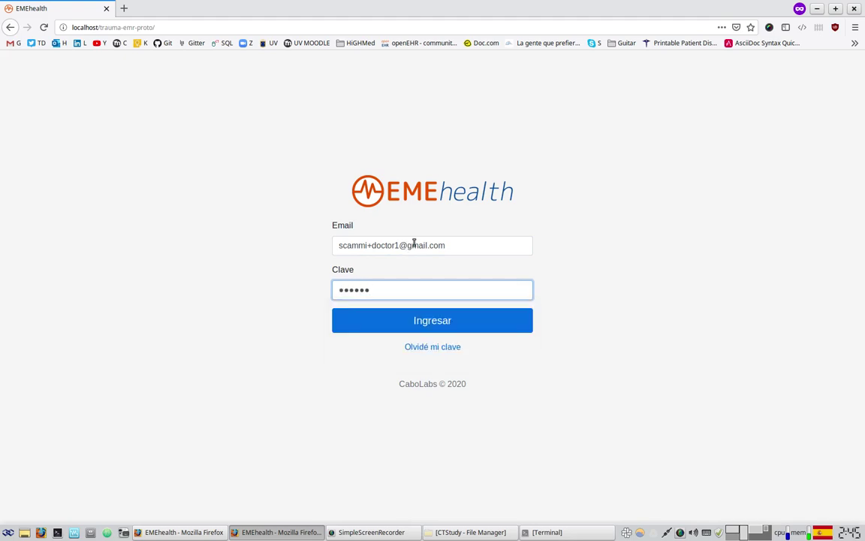
{"action": "key", "text": "Return"}
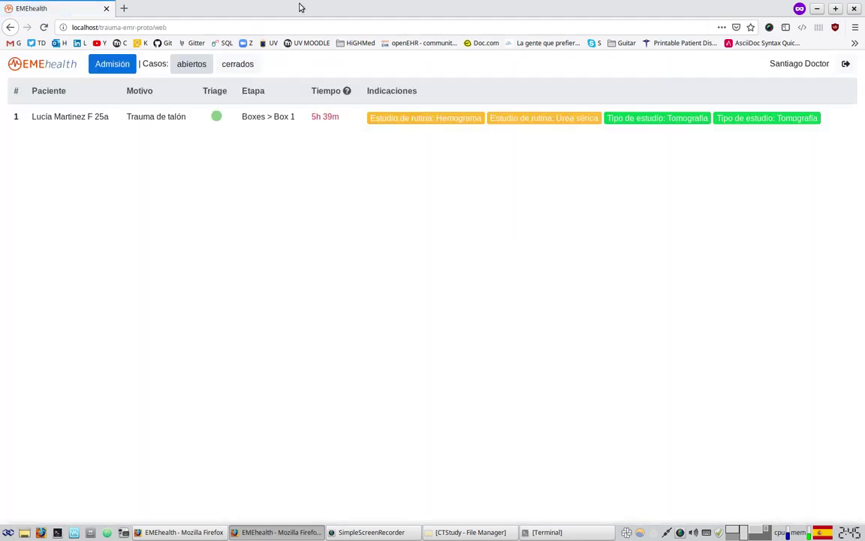
{"action": "left_click_drag", "start_coordinate": [299, 6], "coordinate": [864, 188]}
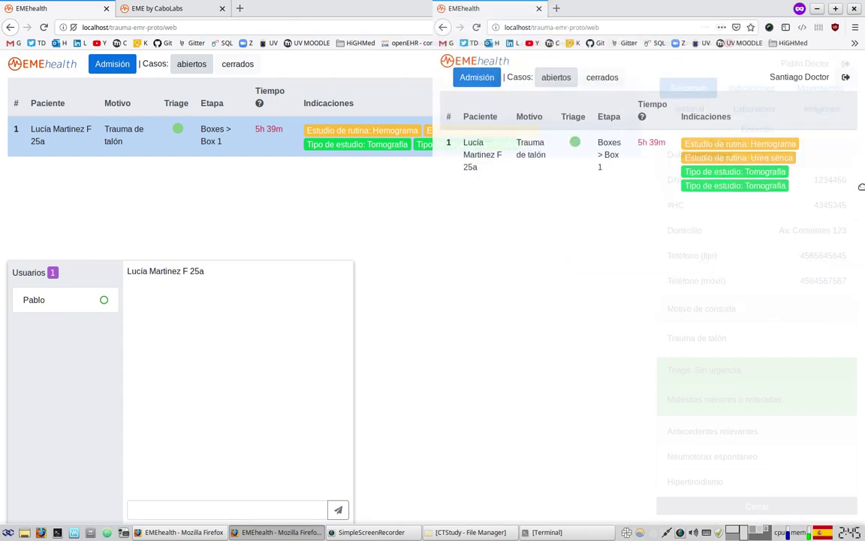
{"action": "left_click_drag", "start_coordinate": [347, 12], "coordinate": [5, 256]}
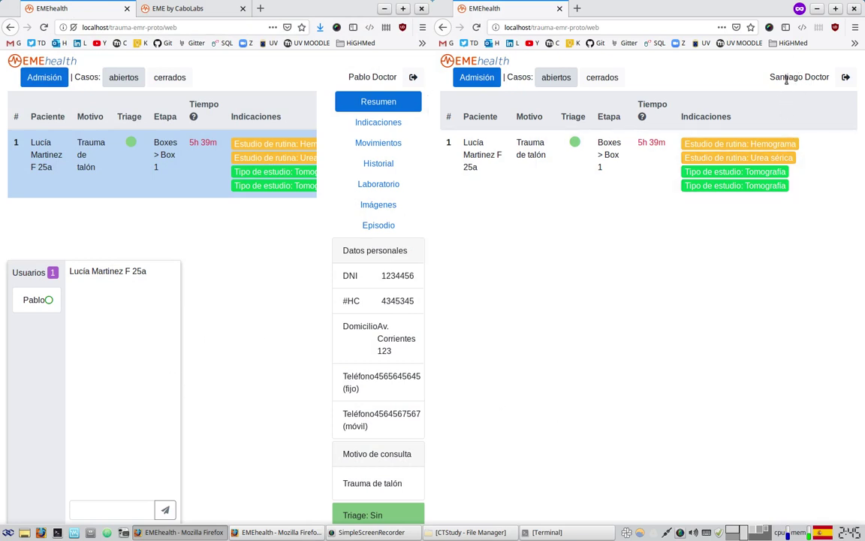
{"action": "left_click_drag", "start_coordinate": [778, 75], "coordinate": [808, 76]}
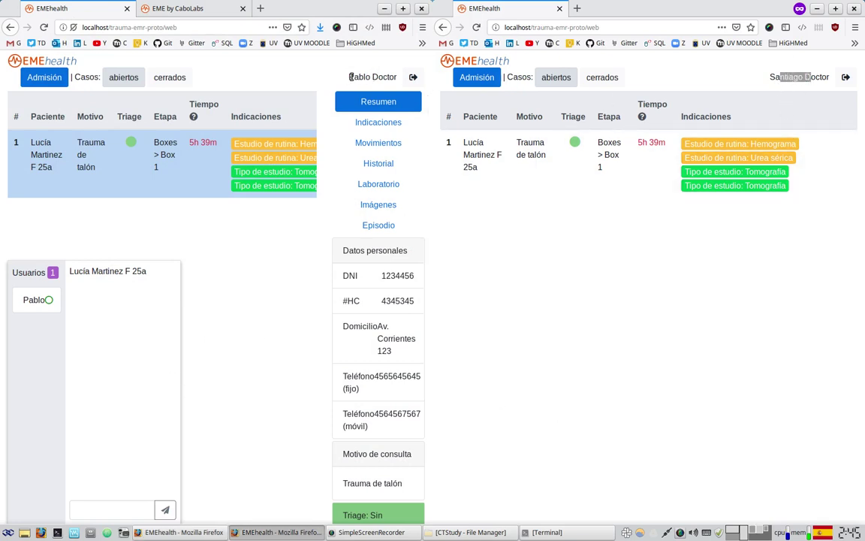
{"action": "left_click_drag", "start_coordinate": [354, 76], "coordinate": [367, 77]}
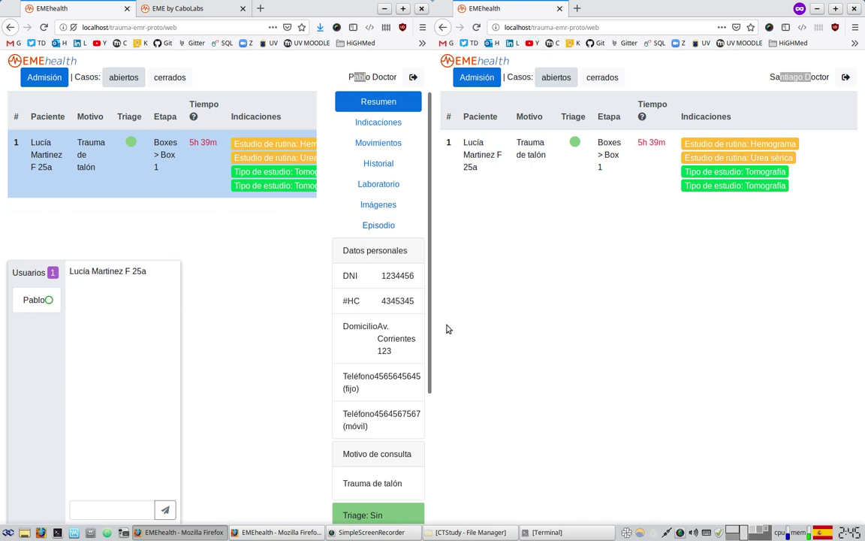
{"action": "left_click", "coordinate": [573, 157]}
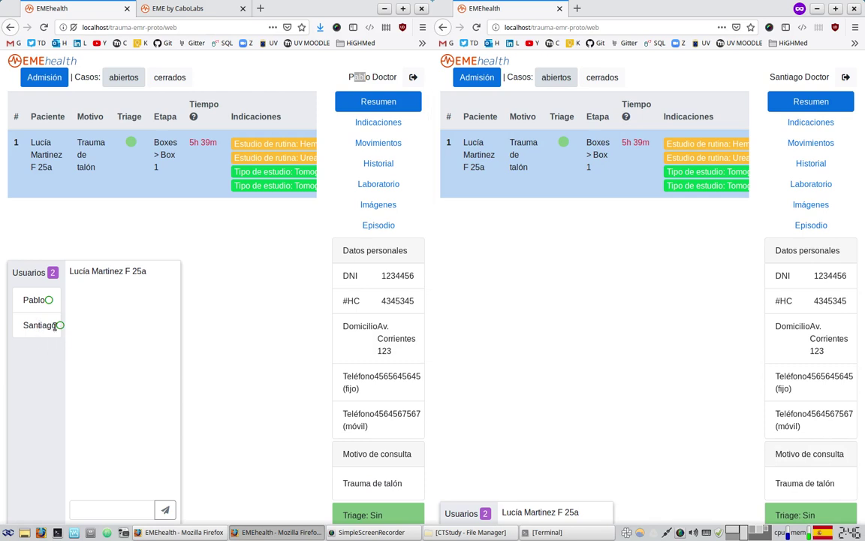
- Send 'hola' as the first doctor and reply 'como estas?' as the second doctor
{"action": "left_click", "coordinate": [72, 509]}
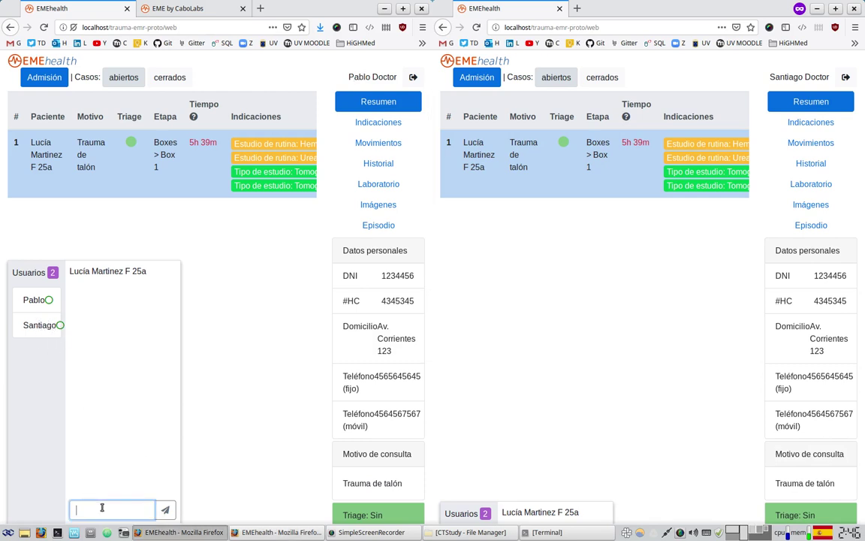
{"action": "type", "text": "hola"}
{"action": "key", "text": "Return"}
{"action": "left_click", "coordinate": [518, 513]}
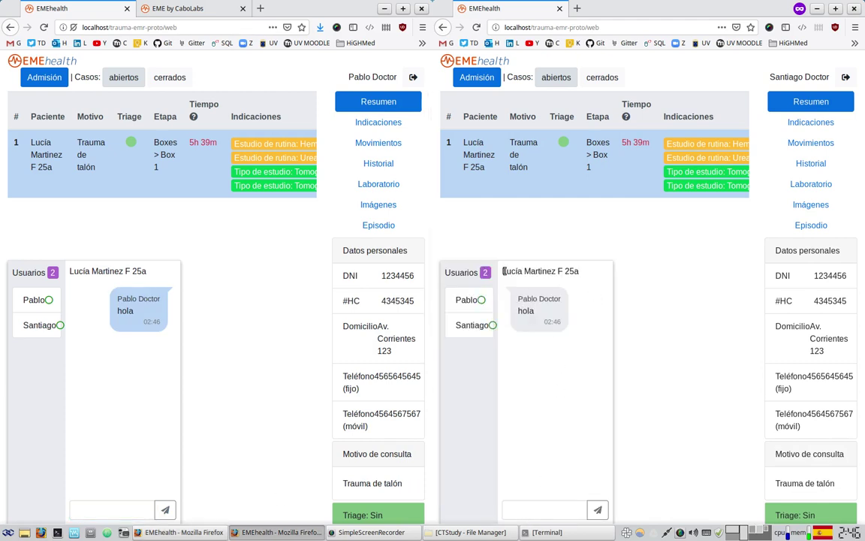
{"action": "left_click", "coordinate": [547, 507]}
{"action": "type", "text": "como estas"}
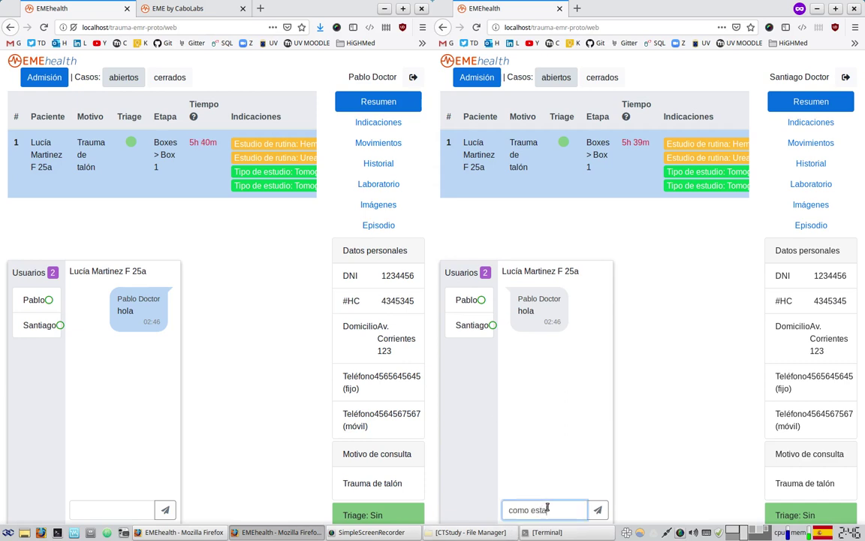
{"action": "type", "text": "?"}
{"action": "key", "text": "Return"}
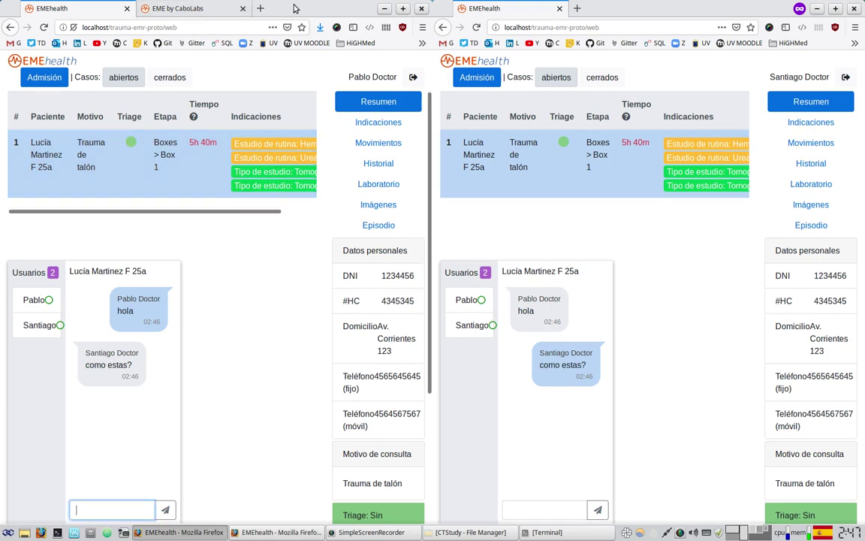
- Post 'hay que pasarle un suero, hay una indicacion y no se ejecuto' in the chat, then show Episodio
{"action": "left_click_drag", "start_coordinate": [294, 9], "coordinate": [408, 109]}
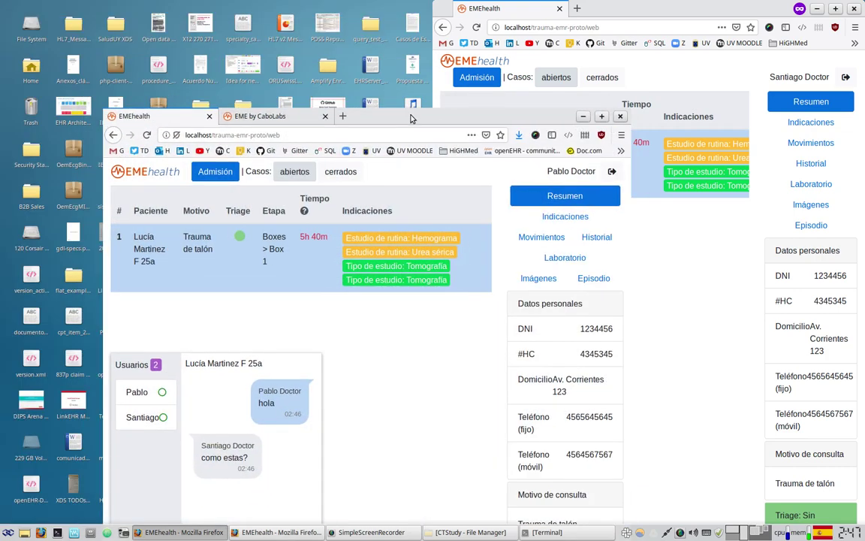
{"action": "double_click", "coordinate": [445, 113]}
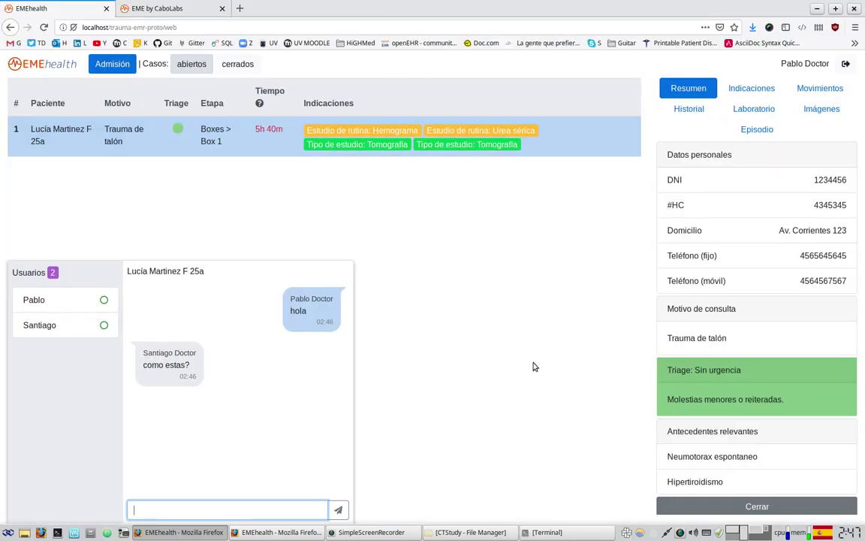
{"action": "left_click", "coordinate": [280, 508]}
{"action": "type", "text": "hay que pasarle un suero"}
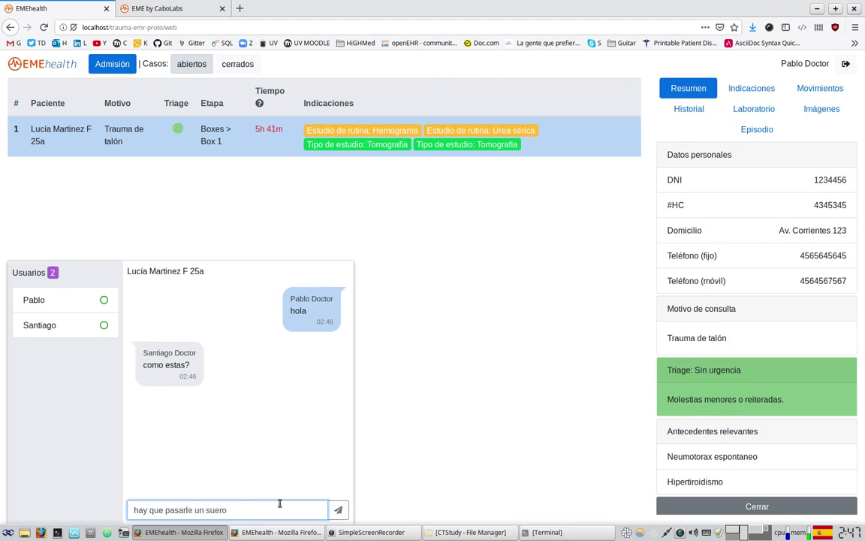
{"action": "type", "text": ", hay una indicacion y no se ejecuto"}
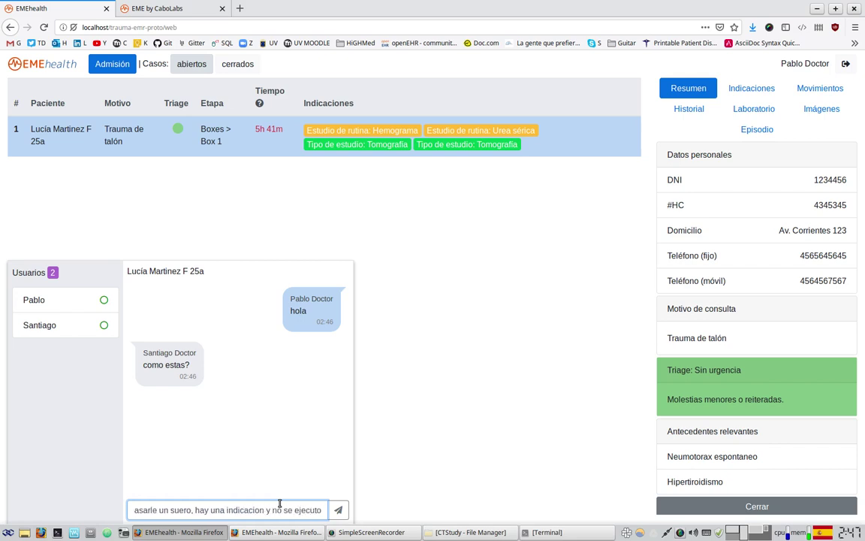
{"action": "left_click", "coordinate": [338, 510]}
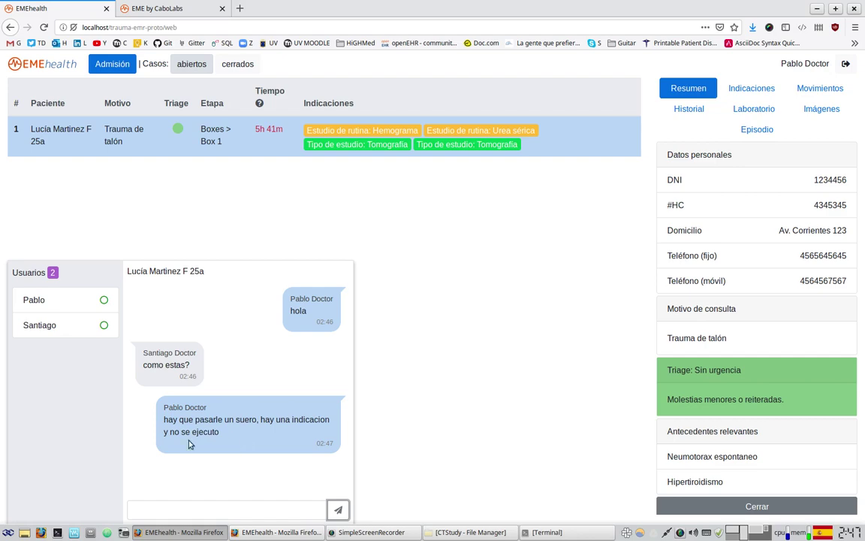
{"action": "left_click", "coordinate": [755, 130]}
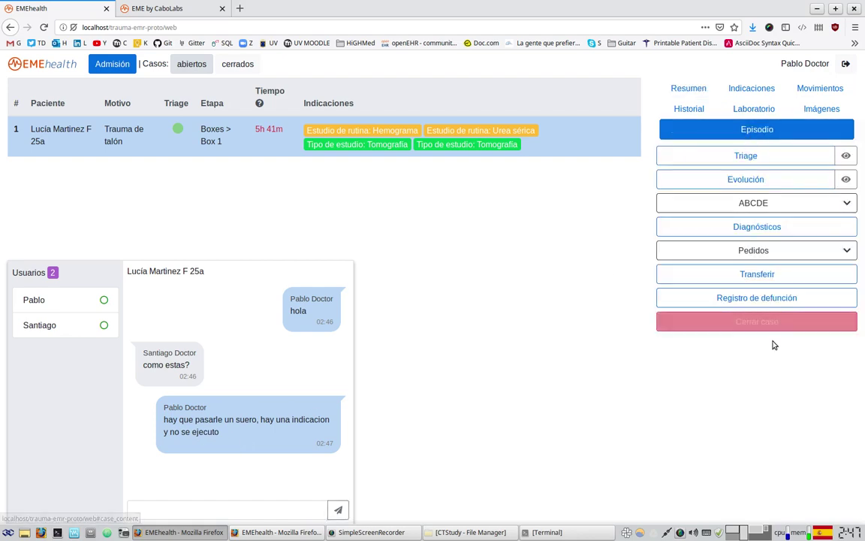
- Sign the Cerrar caso form as the responsible doctor, save and confirm, then view the cerrados list
{"action": "left_click", "coordinate": [766, 324]}
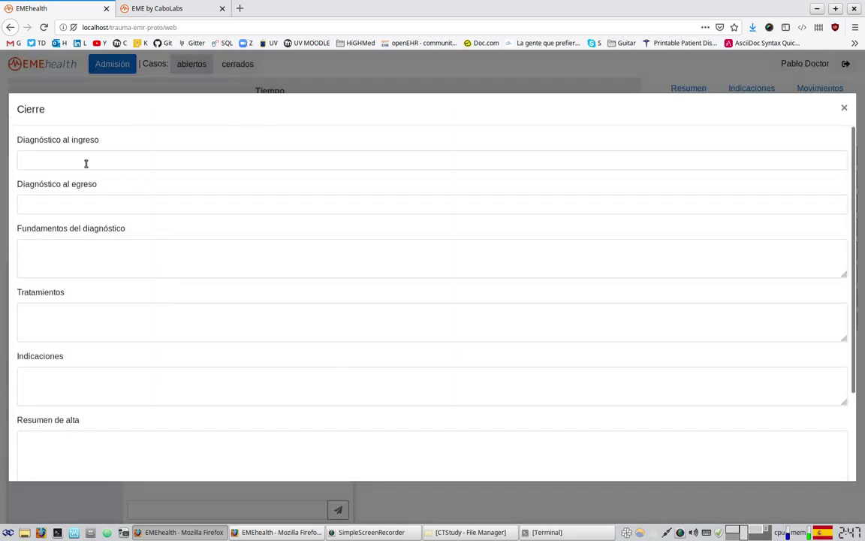
{"action": "scroll", "coordinate": [346, 460], "scroll_direction": "down", "scroll_amount": 3}
{"action": "left_click", "coordinate": [347, 426]}
{"action": "type", "text": "•••••••"}
{"action": "left_click", "coordinate": [826, 463]}
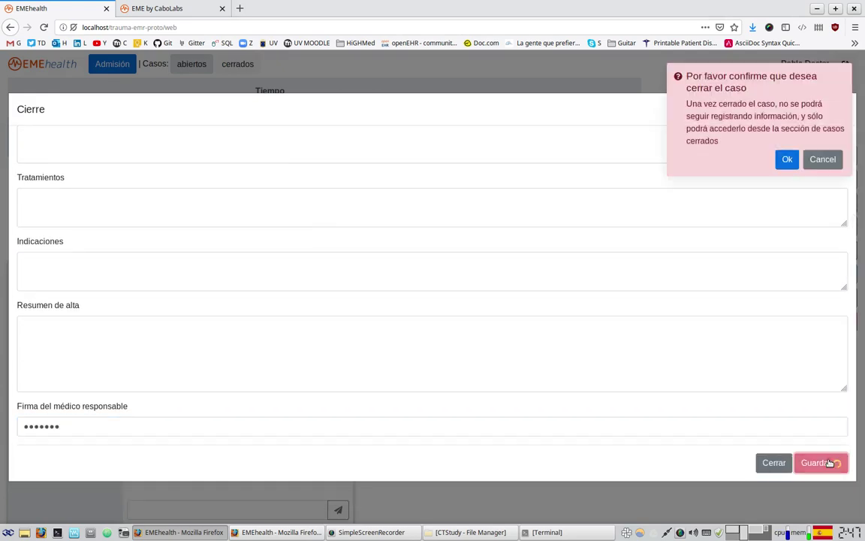
{"action": "left_click", "coordinate": [784, 160]}
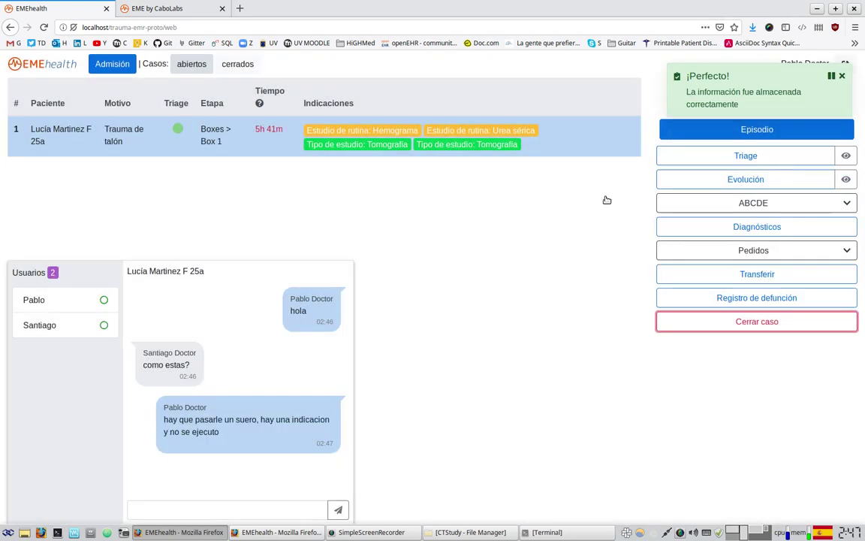
{"action": "left_click", "coordinate": [248, 66]}
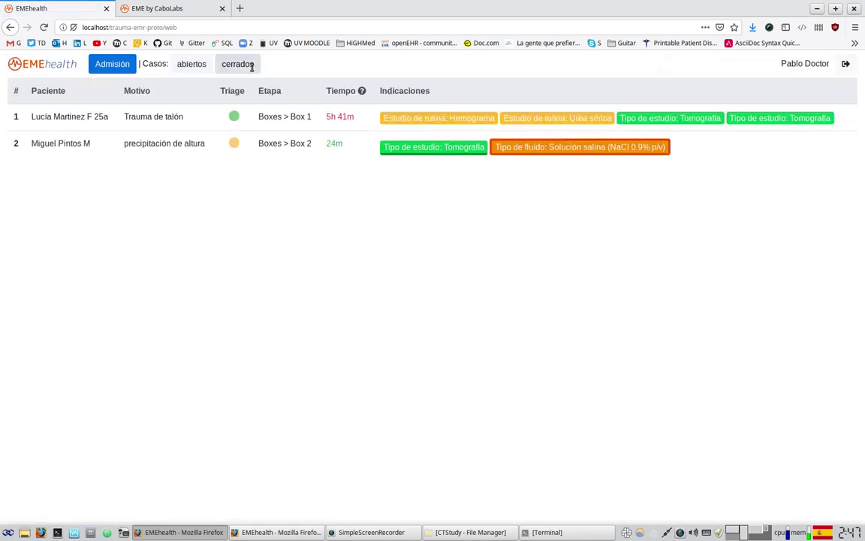
{"action": "left_click", "coordinate": [643, 118]}
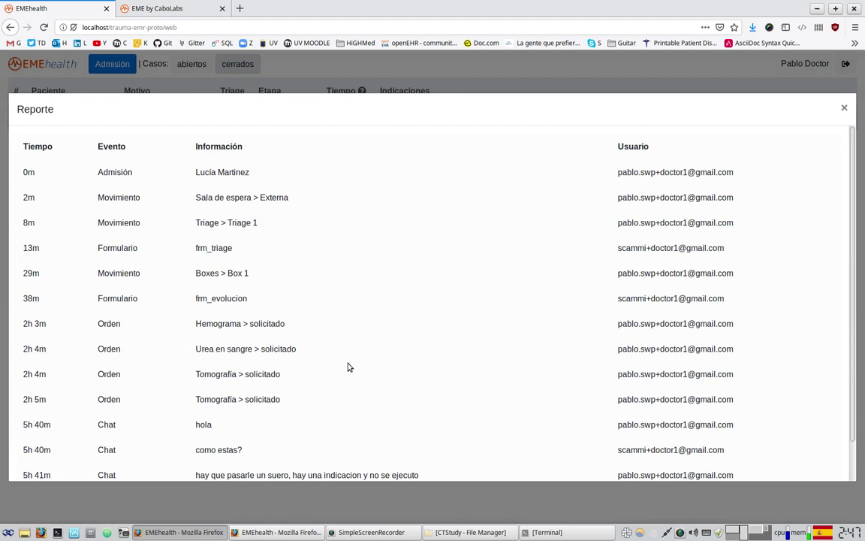
{"action": "scroll", "coordinate": [342, 364], "scroll_direction": "down", "scroll_amount": 1}
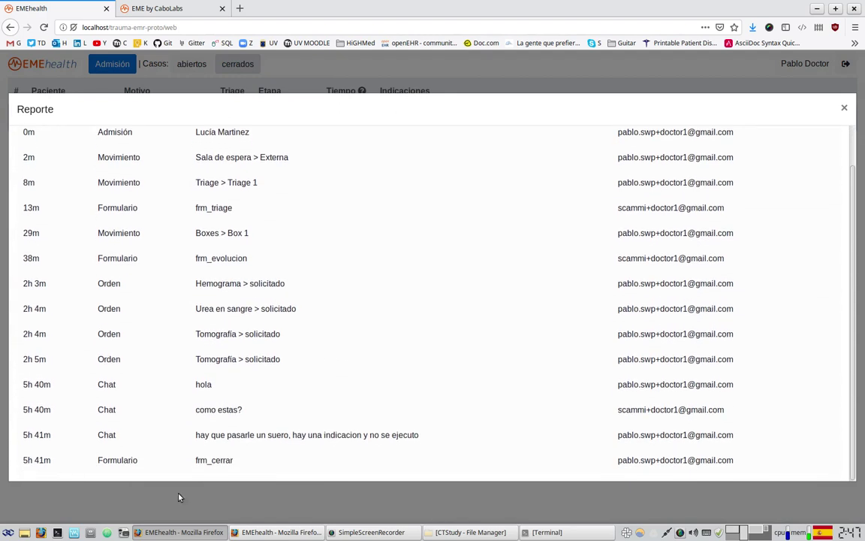
{"action": "left_click_drag", "start_coordinate": [98, 383], "coordinate": [421, 435]}
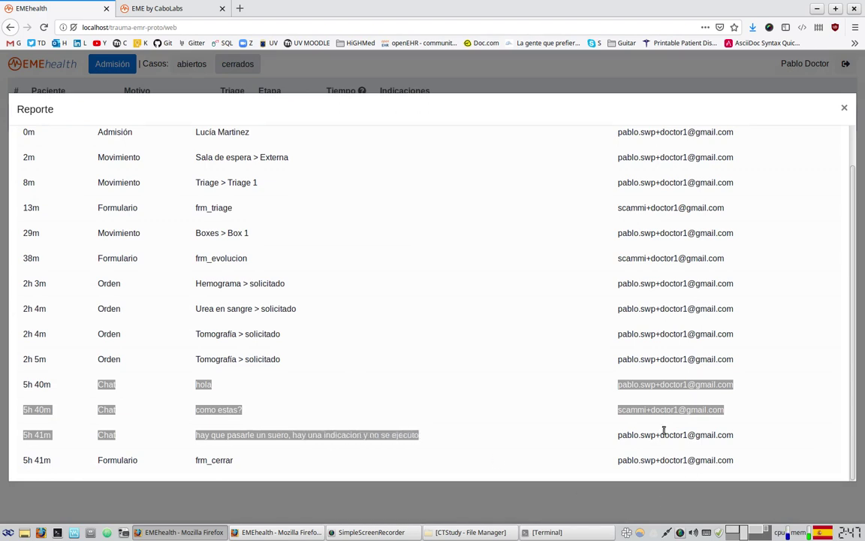
{"action": "left_click", "coordinate": [601, 390]}
{"action": "left_click_drag", "start_coordinate": [620, 410], "coordinate": [730, 411]}
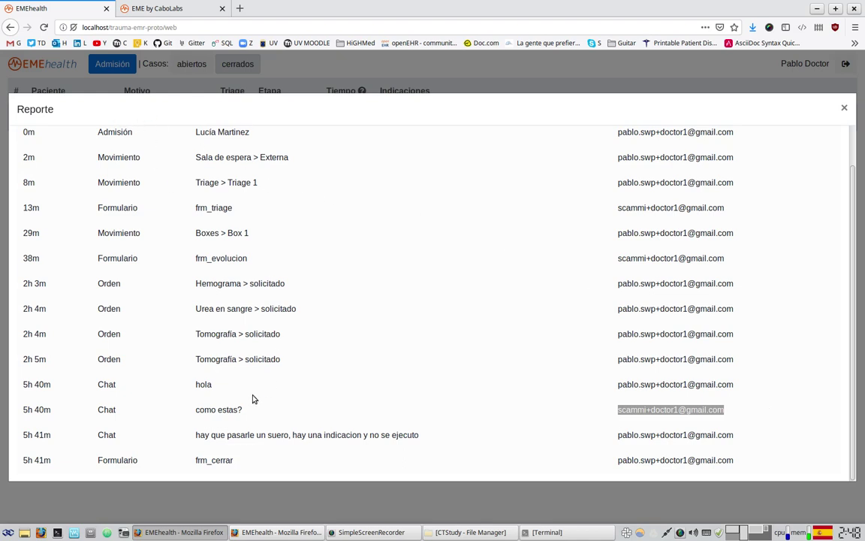
{"action": "left_click_drag", "start_coordinate": [195, 384], "coordinate": [216, 384]}
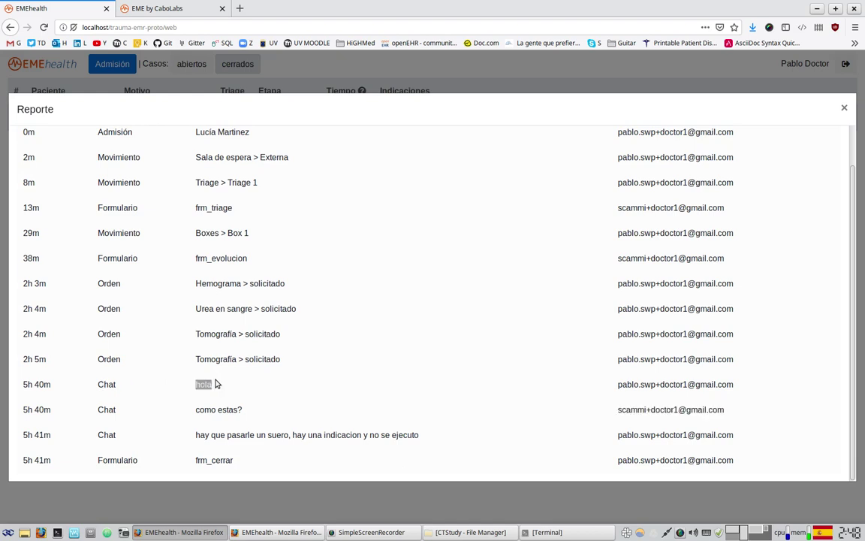
{"action": "left_click_drag", "start_coordinate": [27, 384], "coordinate": [44, 384]}
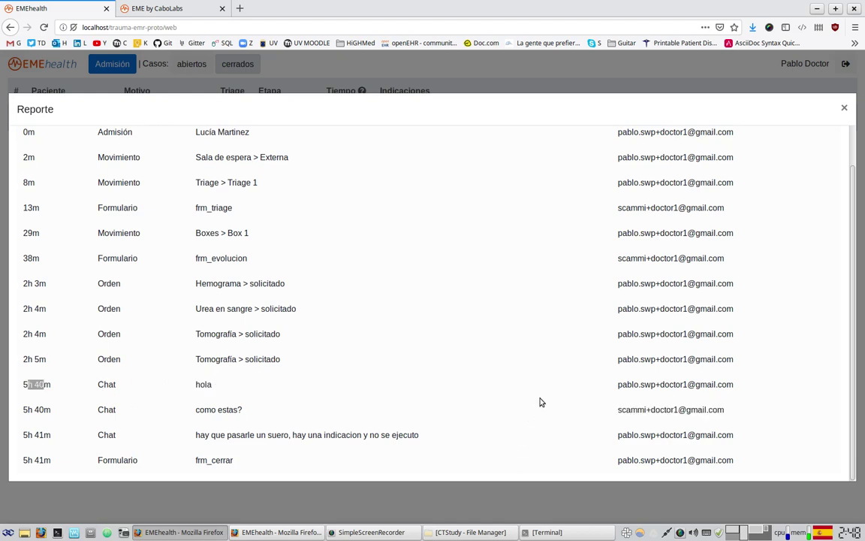
{"action": "left_click_drag", "start_coordinate": [626, 409], "coordinate": [728, 411]}
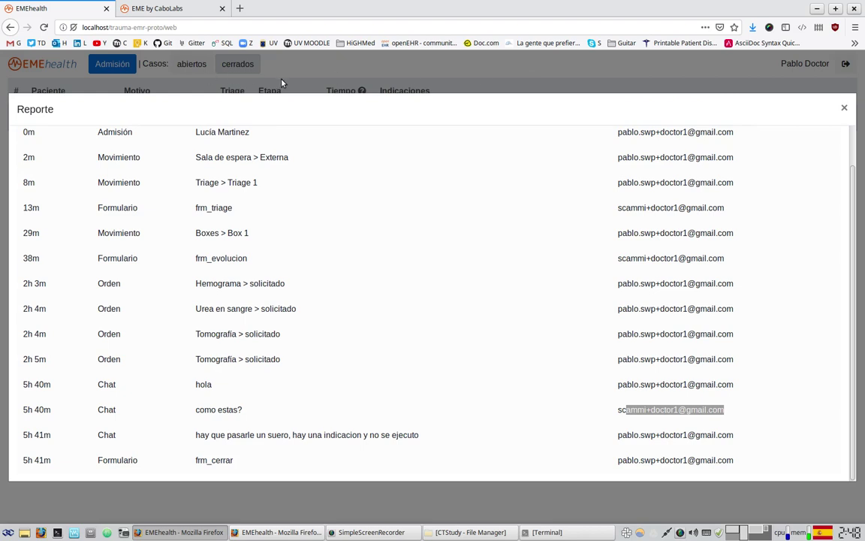
{"action": "left_click", "coordinate": [458, 80]}
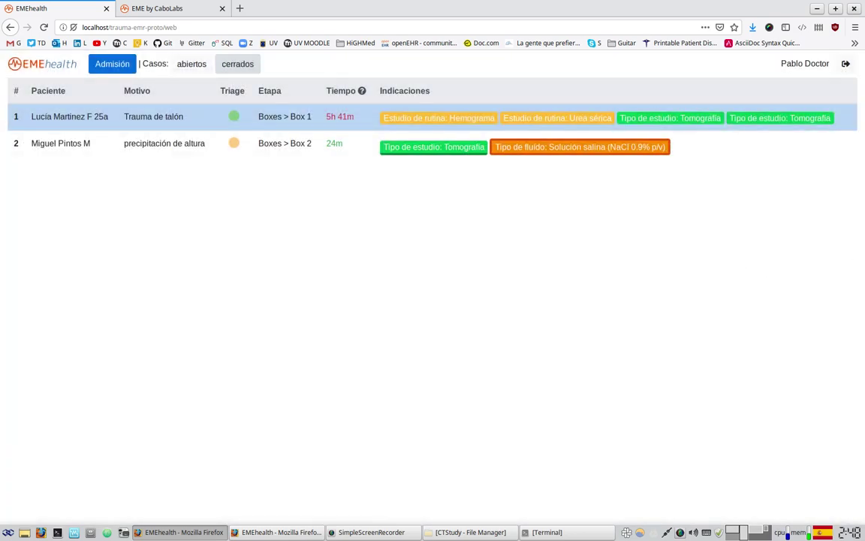
- Log out of the doctor account and sign in with the saved administrator login
{"action": "left_click", "coordinate": [845, 66]}
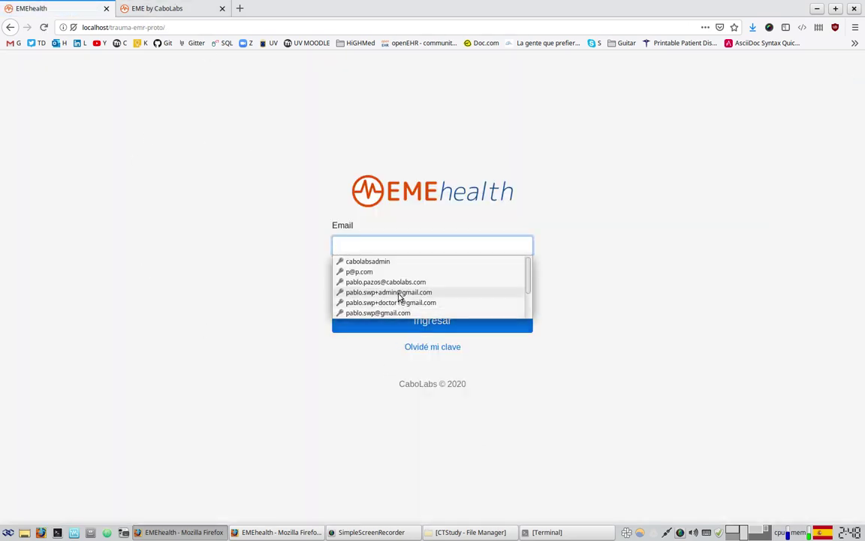
{"action": "left_click", "coordinate": [400, 292]}
{"action": "left_click", "coordinate": [503, 323]}
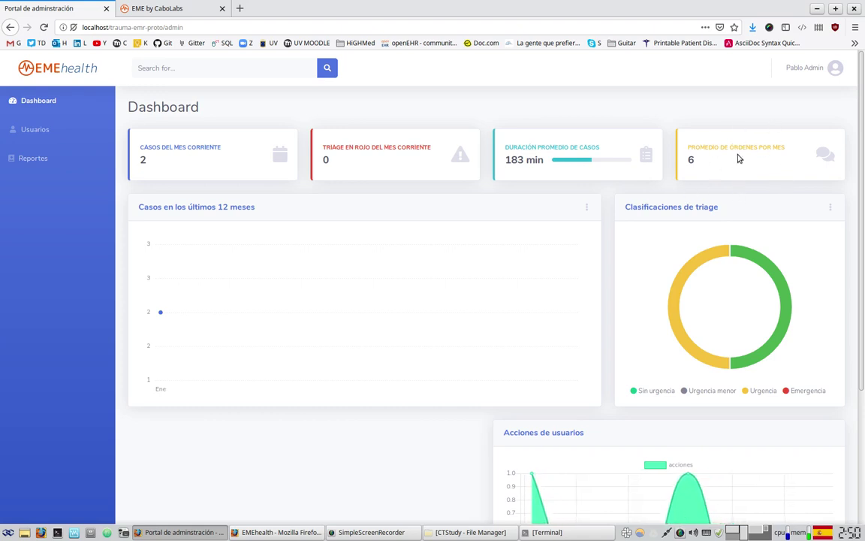
{"action": "scroll", "coordinate": [487, 259], "scroll_direction": "down", "scroll_amount": 2}
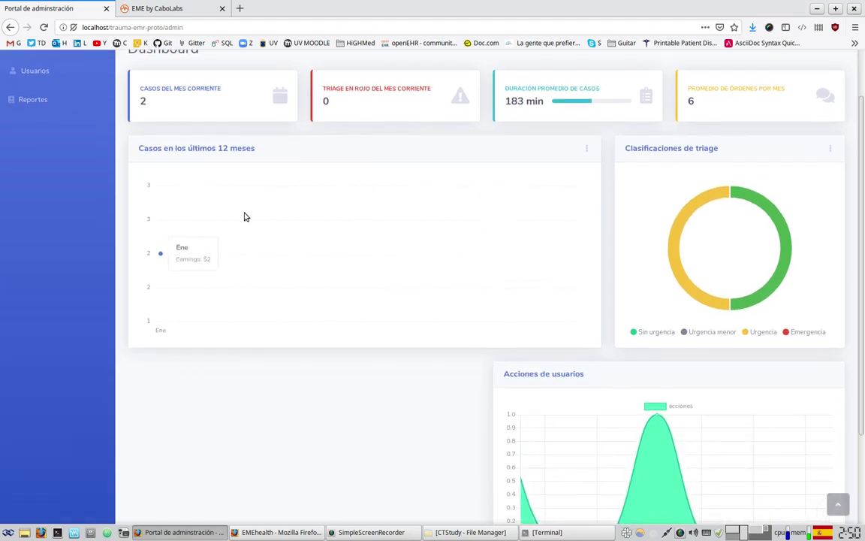
{"action": "mouse_move", "coordinate": [164, 272]}
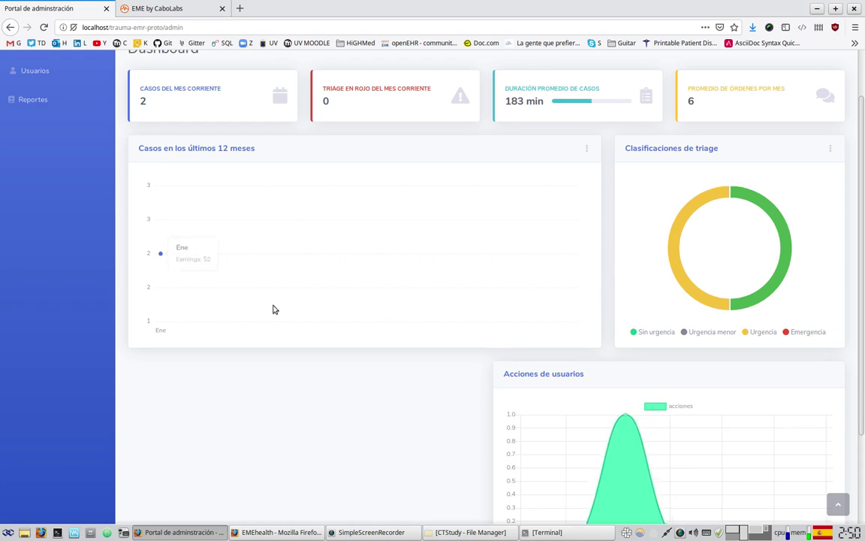
{"action": "left_click_drag", "start_coordinate": [142, 148], "coordinate": [256, 150]}
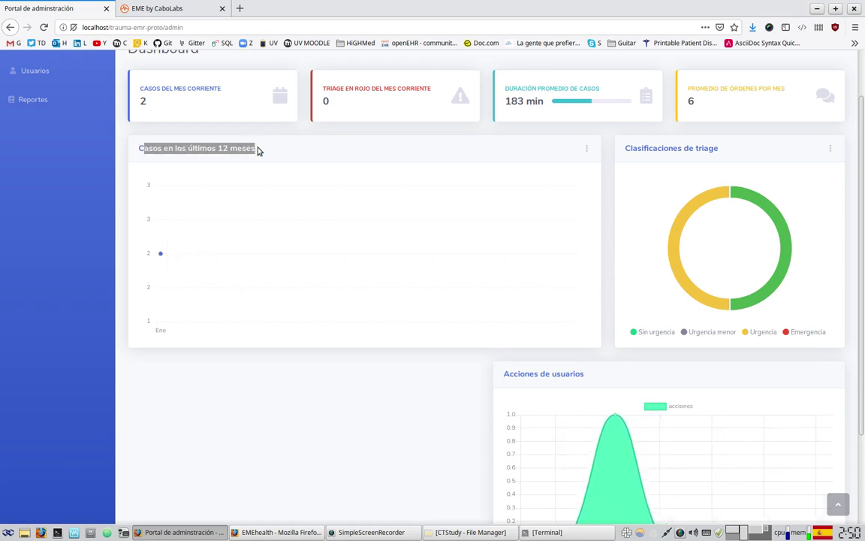
{"action": "scroll", "coordinate": [321, 259], "scroll_direction": "down", "scroll_amount": 2}
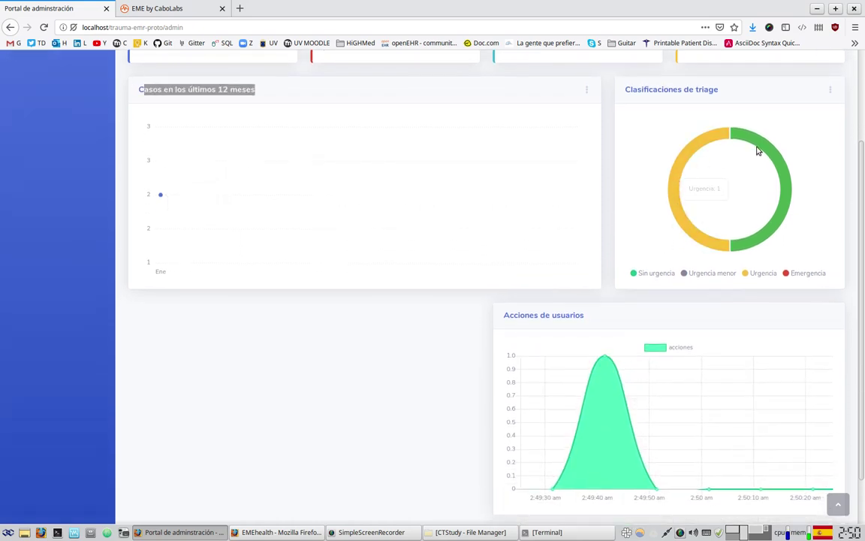
{"action": "mouse_move", "coordinate": [674, 184]}
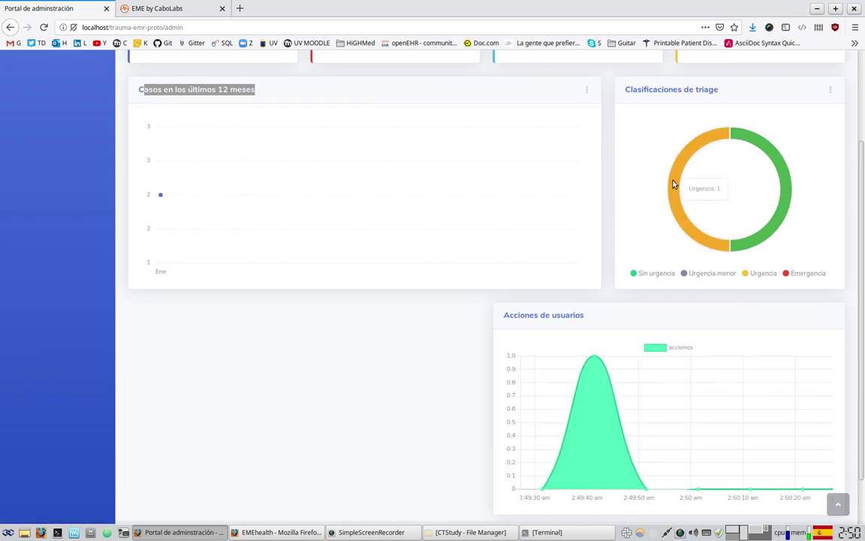